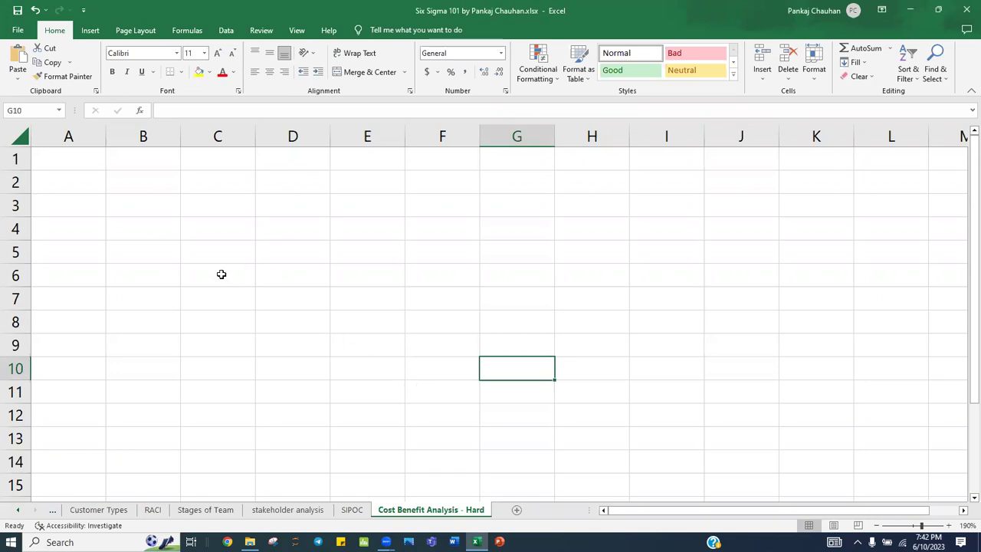
Step: Enter the heading "Hard Savings" in cell C2 of the Cost Benefit Analysis - Hard sheet
scroll(221, 273, "down", 1)
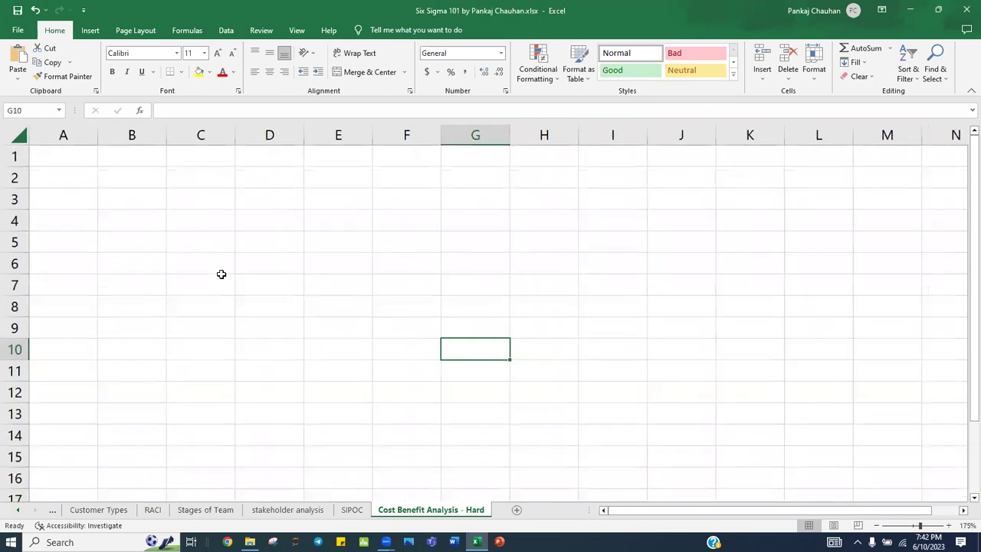
left_click(191, 175)
type("Hard")
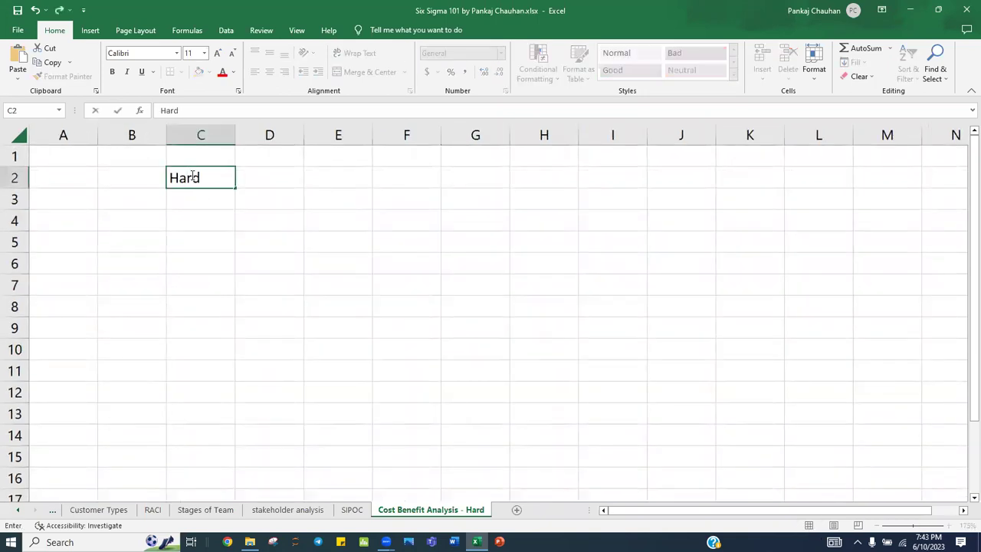
type(" Savings")
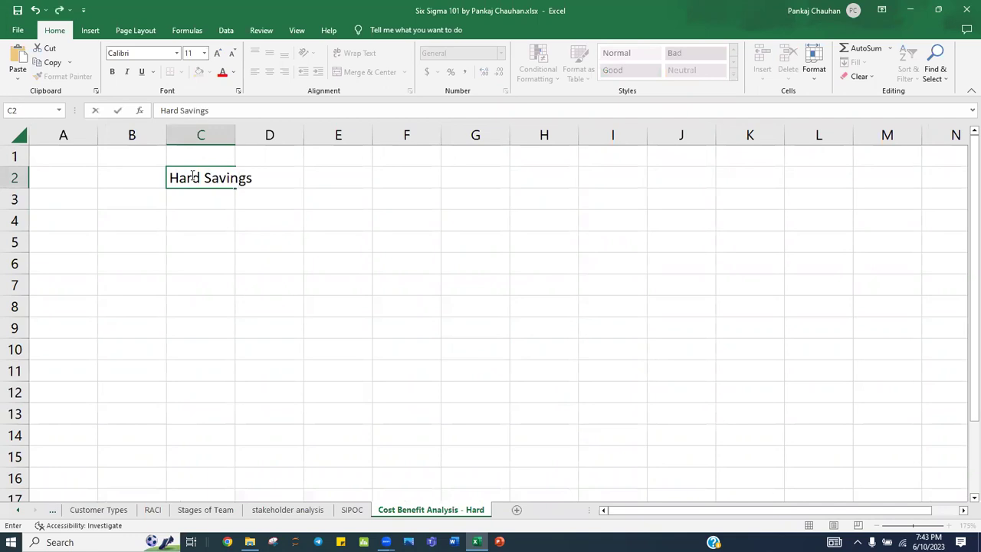
key("Return")
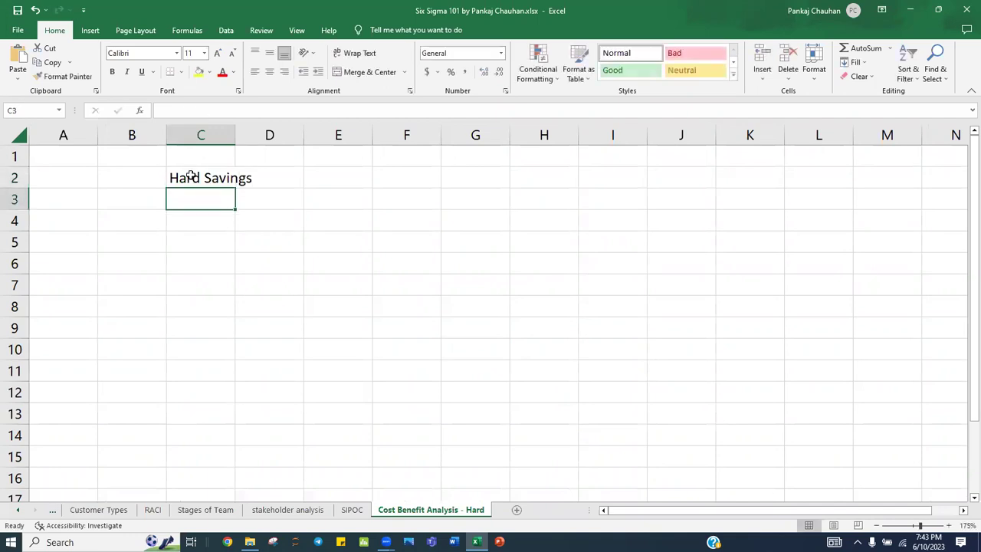
Step: Enter "Capital Budegeting Techniques" in cell C3 and auto-fit column C to its text
type("Ca")
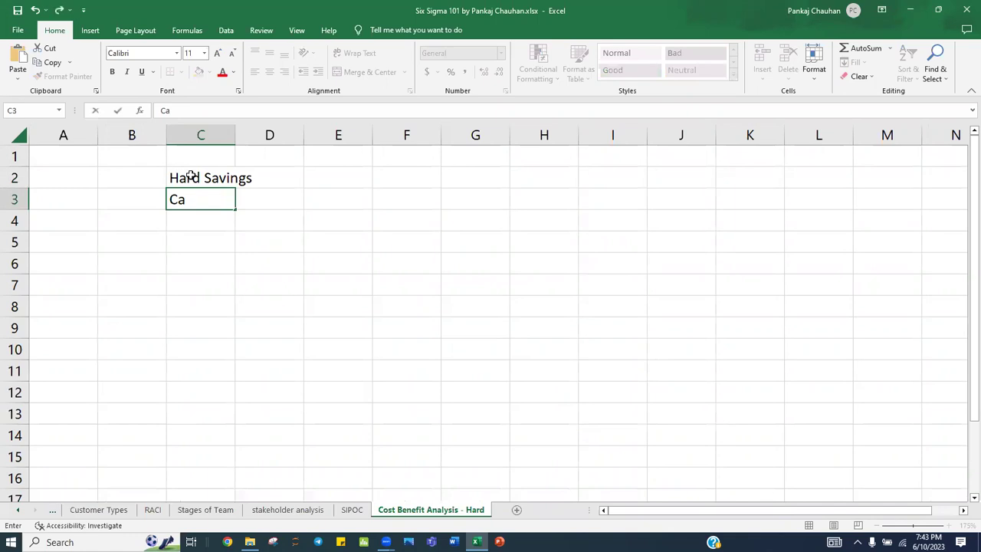
type("pital Bu")
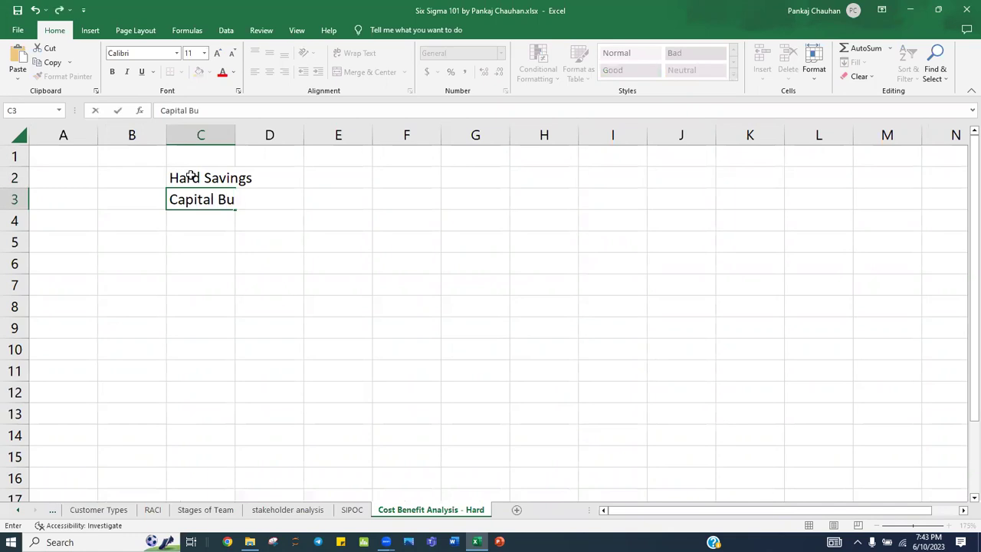
type("degeting")
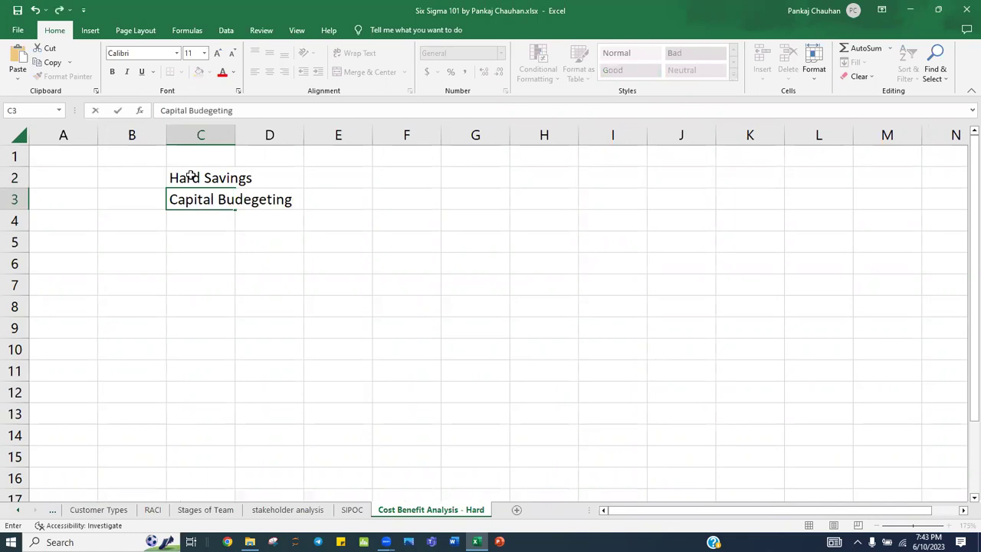
type(" Techniques")
key("Return")
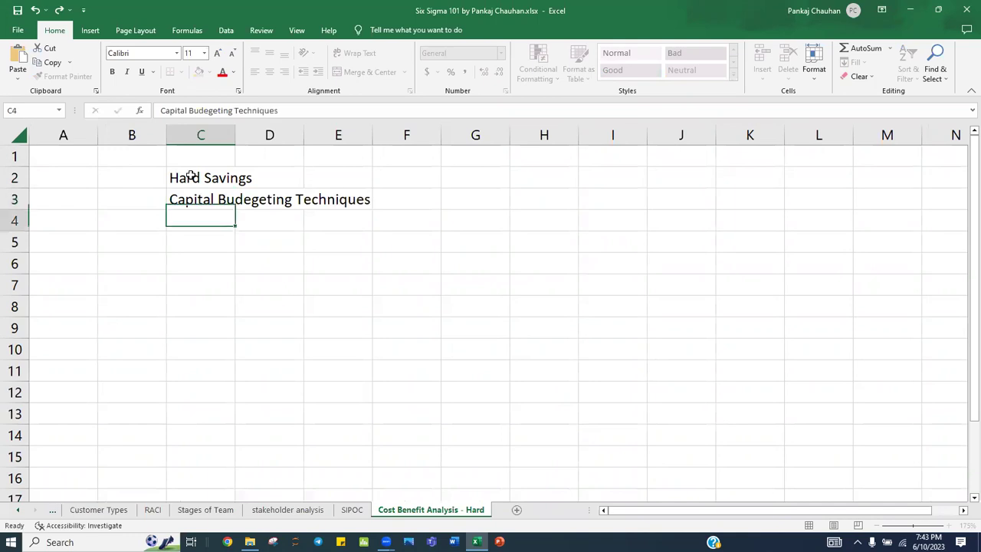
double_click(230, 133)
Step: Enter "PV" in cell E2 and "Present Value" in F2, and auto-fit column F
key("Right")
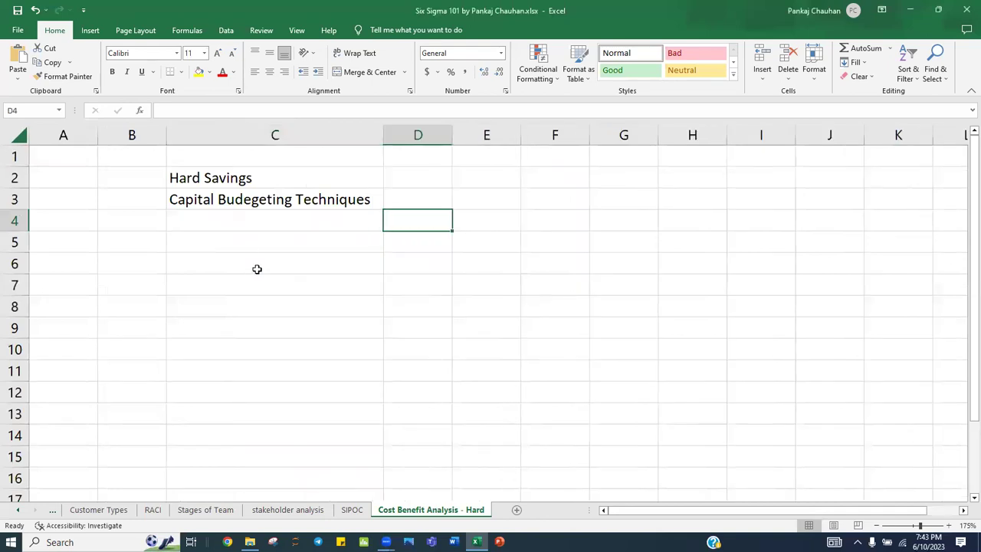
key("Right")
key("Up")
key("Up")
type("PV")
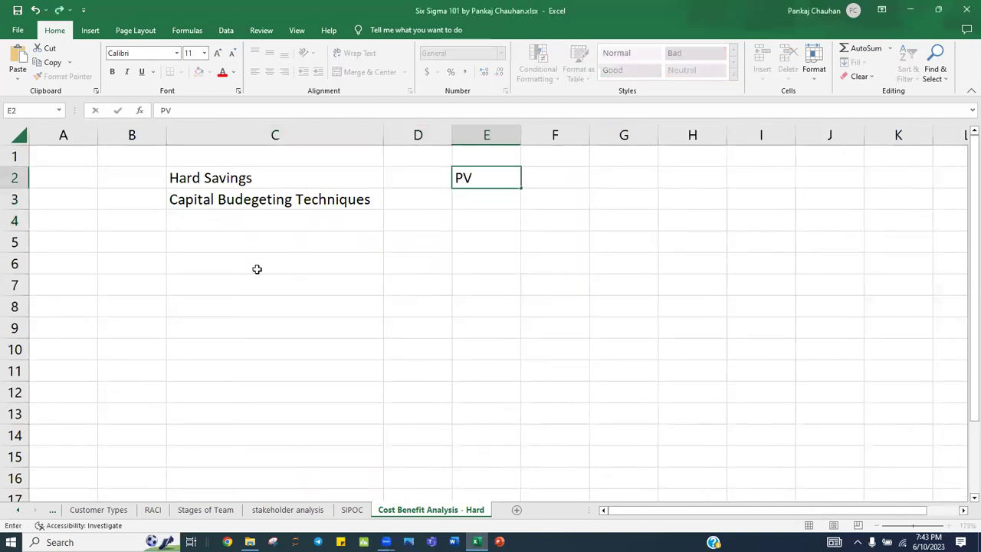
key("Right")
type("pROD")
key("BackSpace")
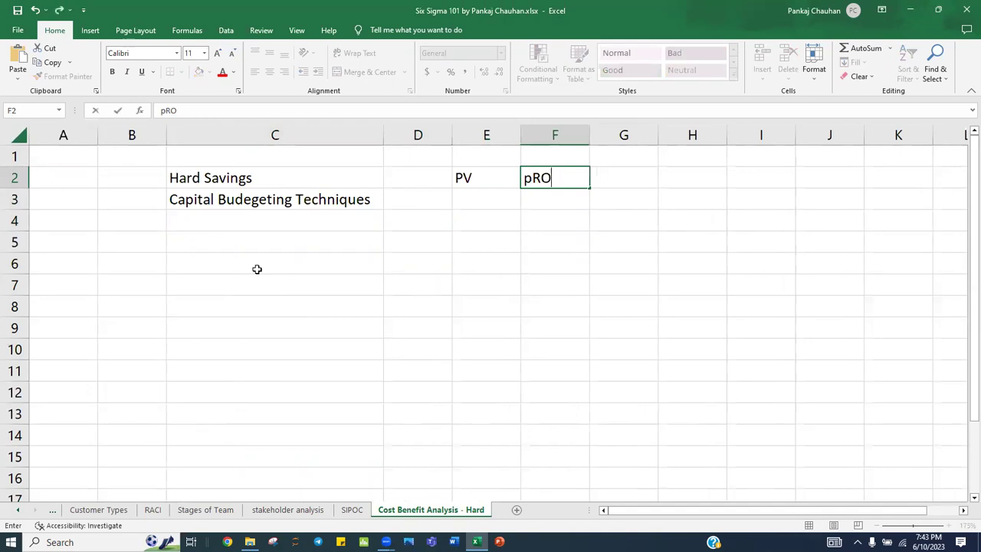
key("BackSpace")
type("ESENT Value")
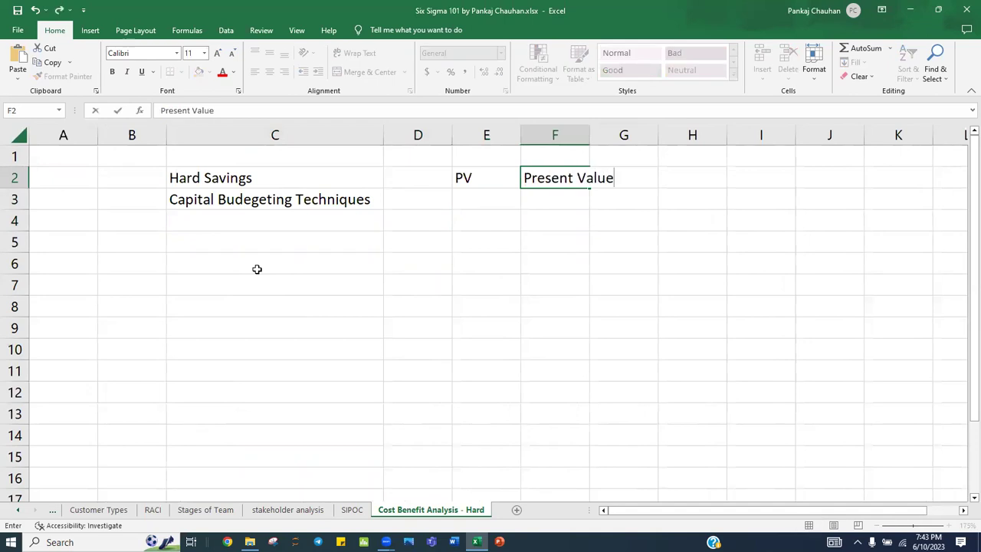
key("Return")
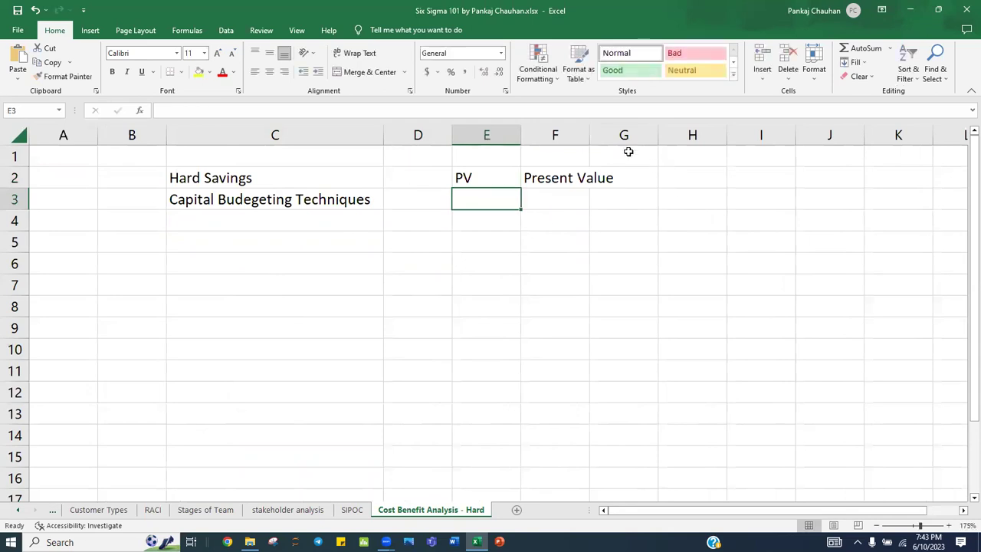
double_click(588, 133)
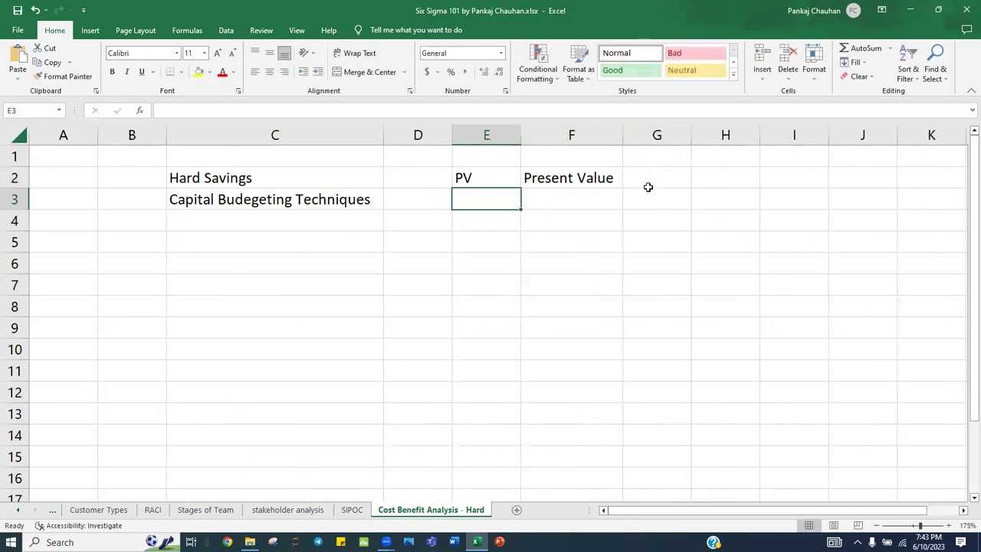
Step: Enter the description "Value of Future Cash" in cell G2 and auto-fit column G
left_click(645, 185)
type("Va")
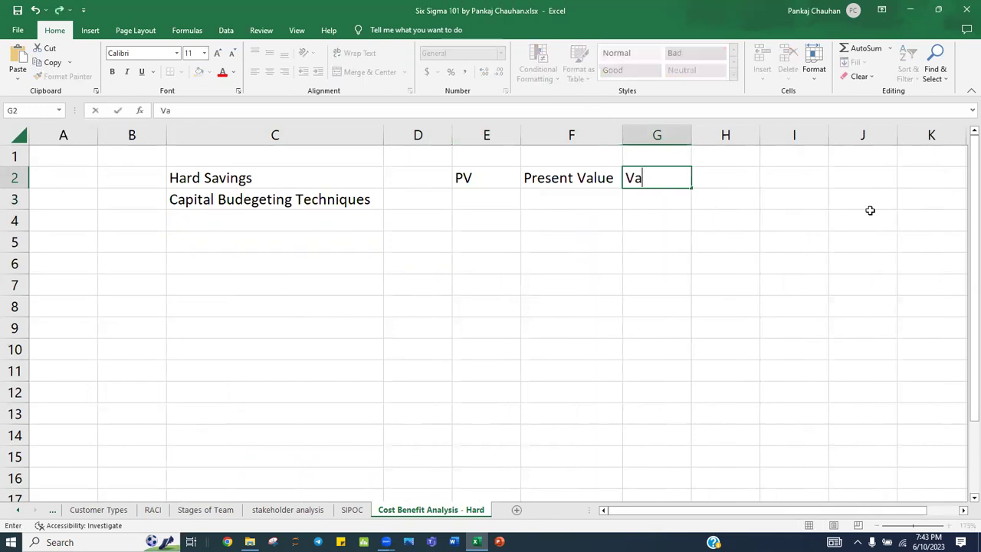
type("lue of Fu")
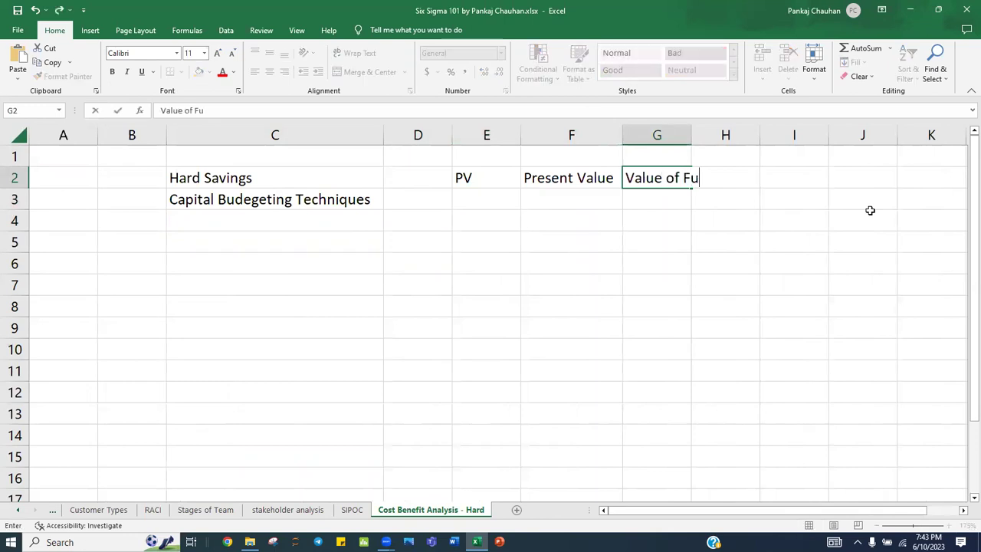
type("ture Cash")
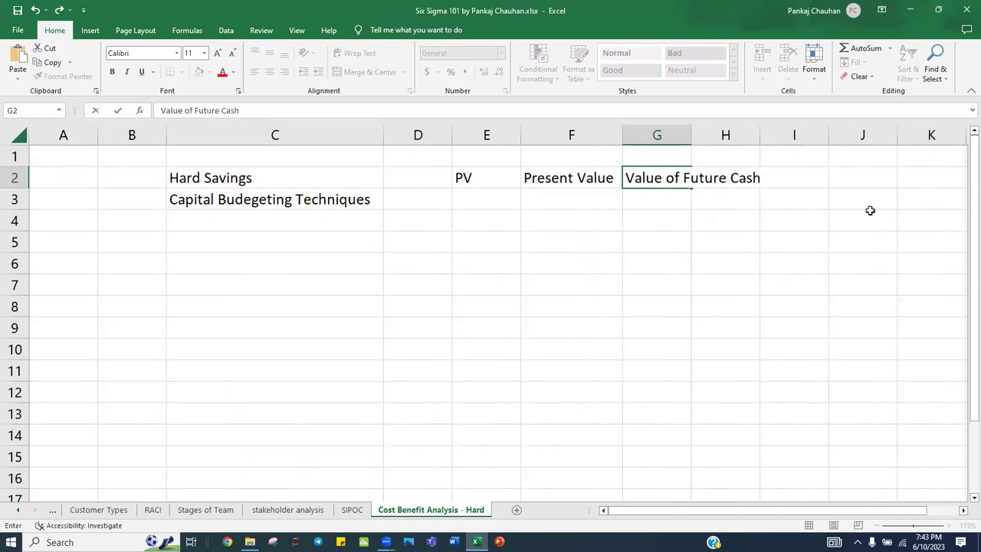
key("Return")
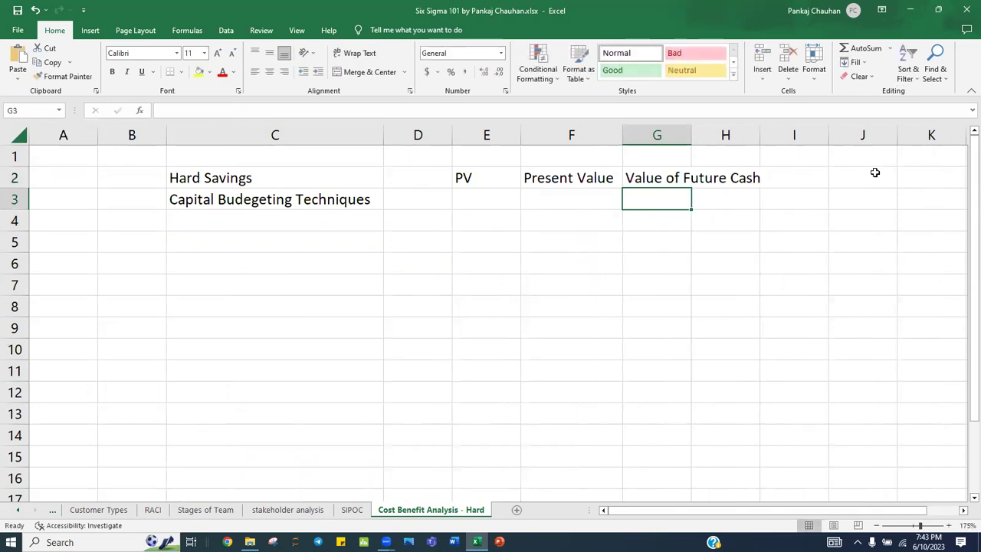
double_click(691, 132)
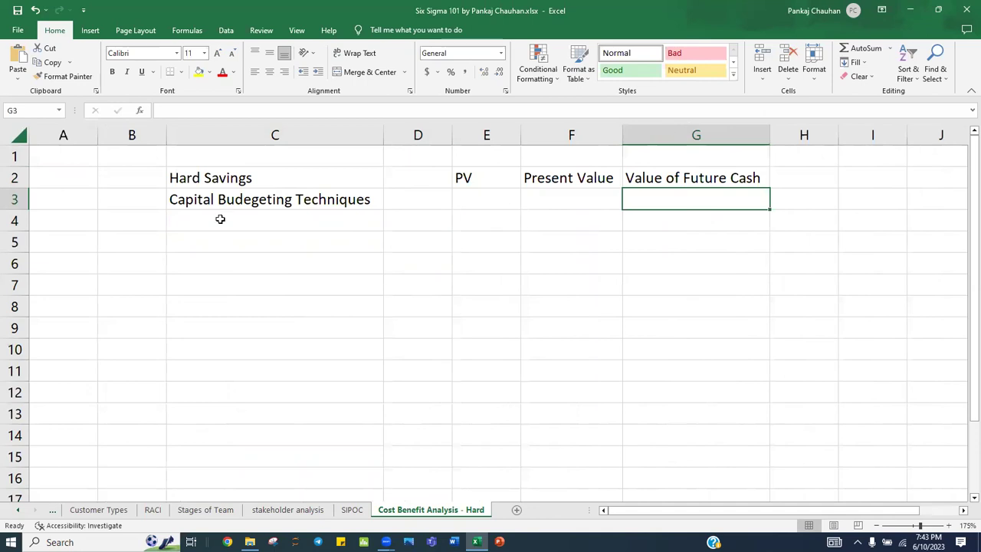
Step: Delete the empty columns A and B from the sheet
left_click_drag(115, 136, 63, 135)
right_click(62, 135)
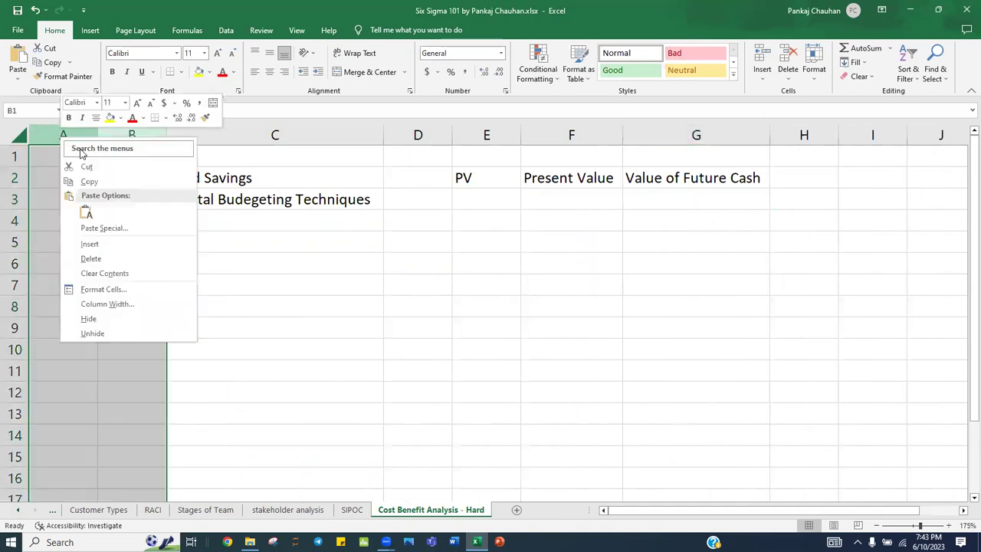
left_click(94, 257)
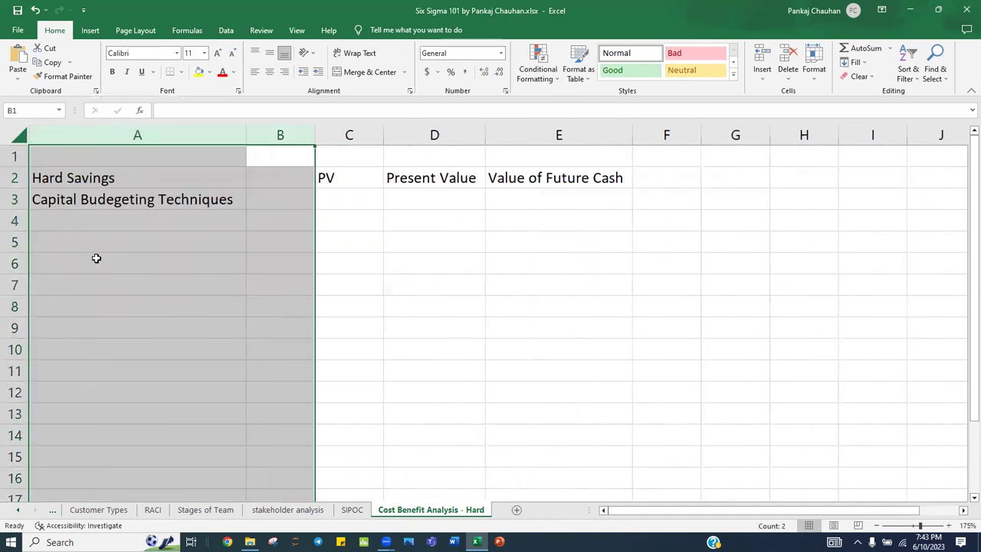
Step: Enter "FV" in cell C3 and its full term "Future Value" in D3
left_click(335, 197)
type("FV")
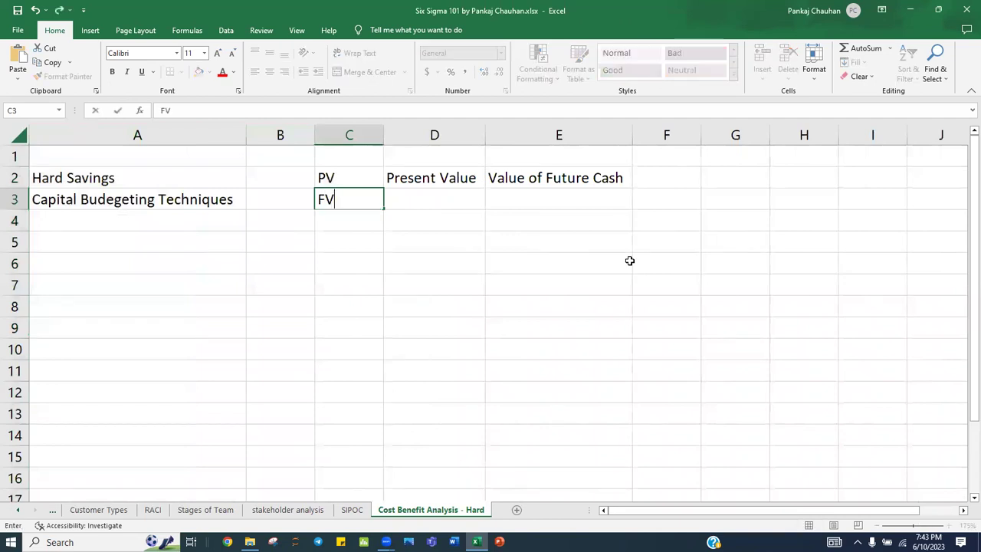
key("Tab")
type("fUR")
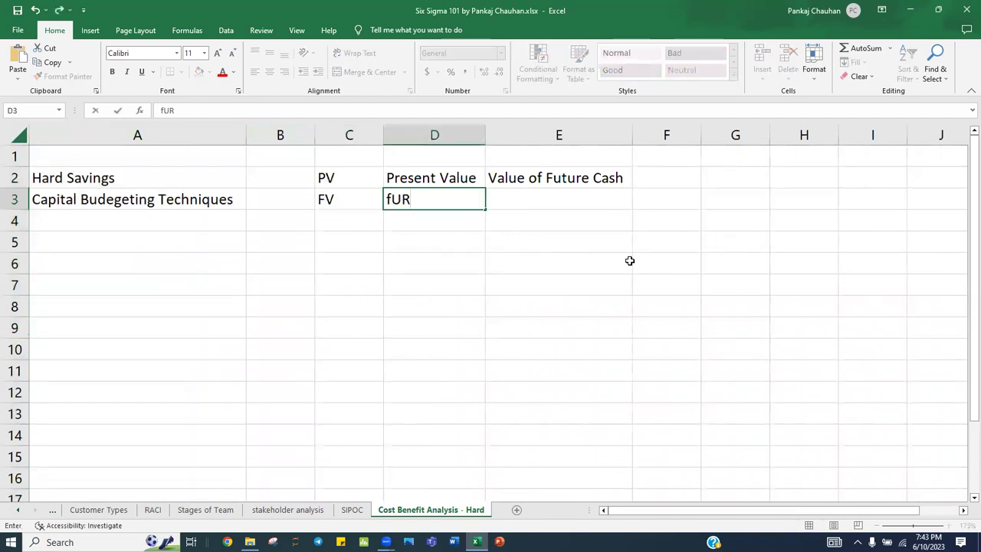
key("BackSpace")
type("TURE Va")
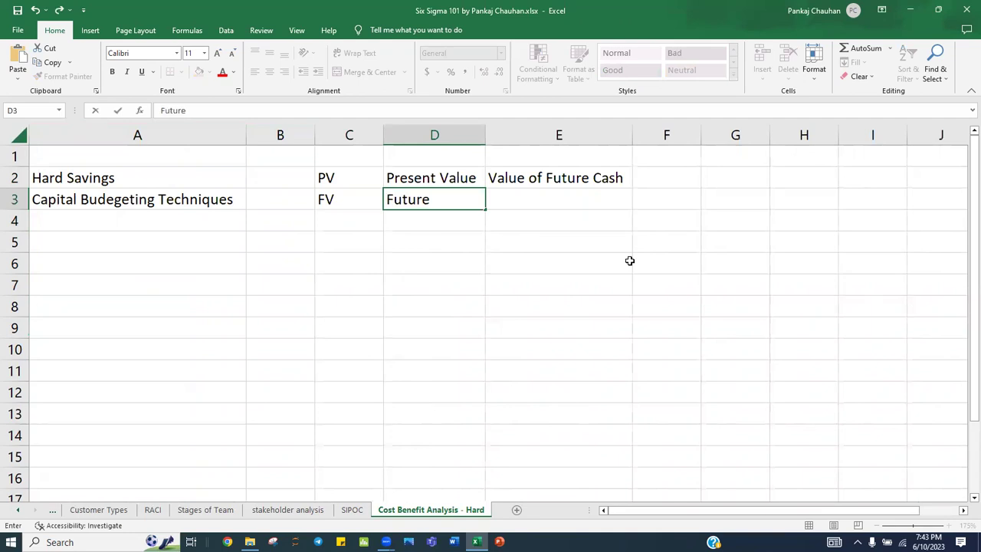
type("lue")
key("Tab")
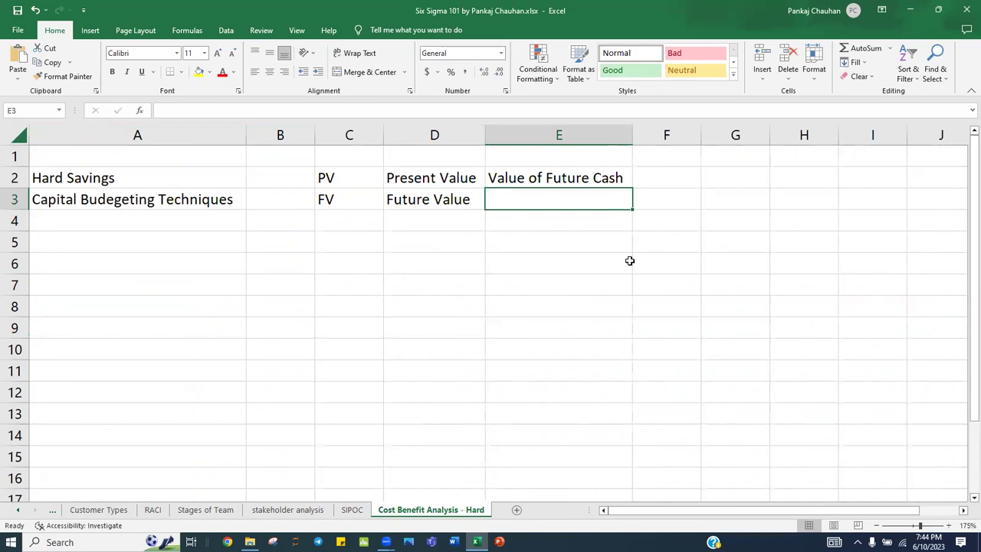
Step: Enter the description "Value of Today Cash in Future" in cell E3 for the FV row
type("Value ")
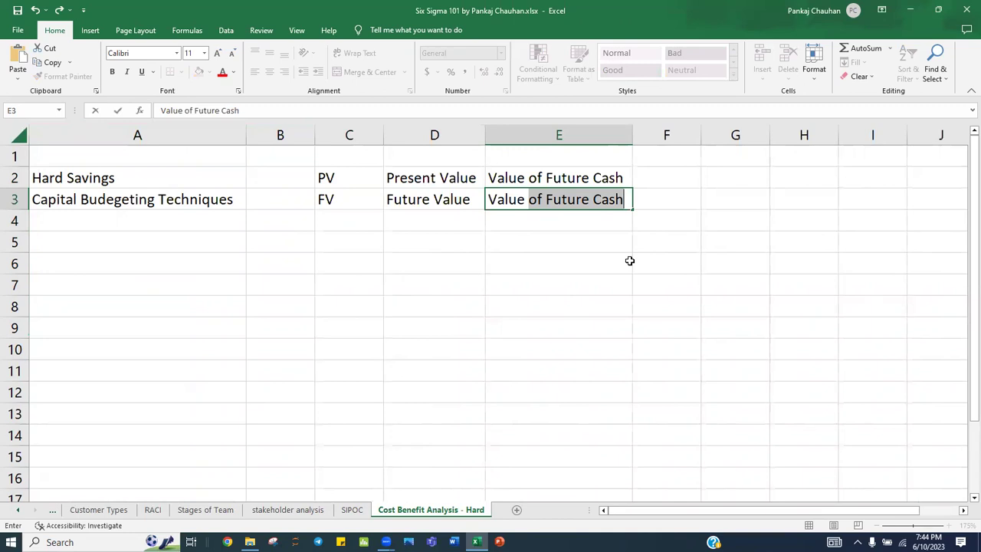
type("of")
key("BackSpace")
key("BackSpace")
key("BackSpace")
key("BackSpace")
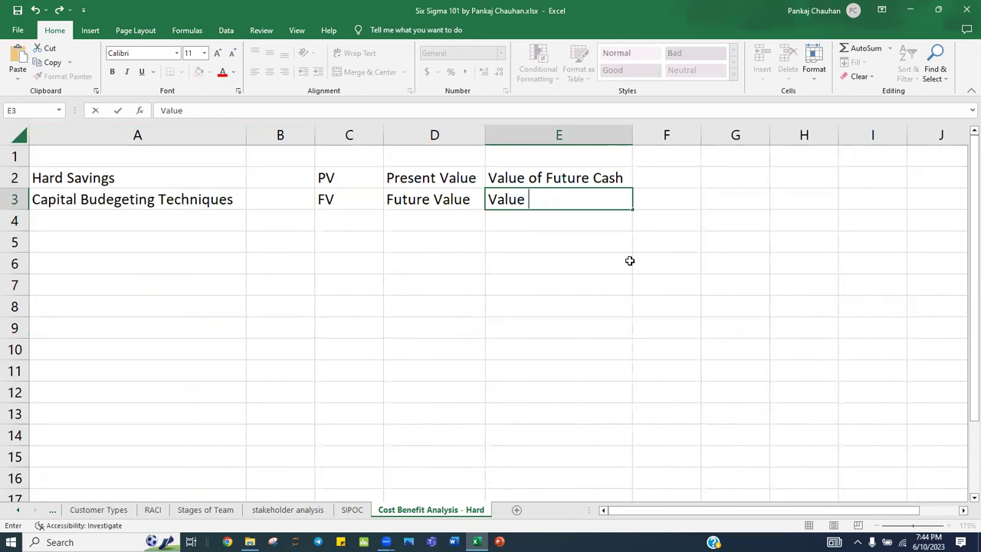
type("IN vALU")
type("T")
key("BackSpace")
key("BackSpace")
key("BackSpace")
key("BackSpace")
key("BackSpace")
key("BackSpace")
key("BackSpace")
type("of Today Ca")
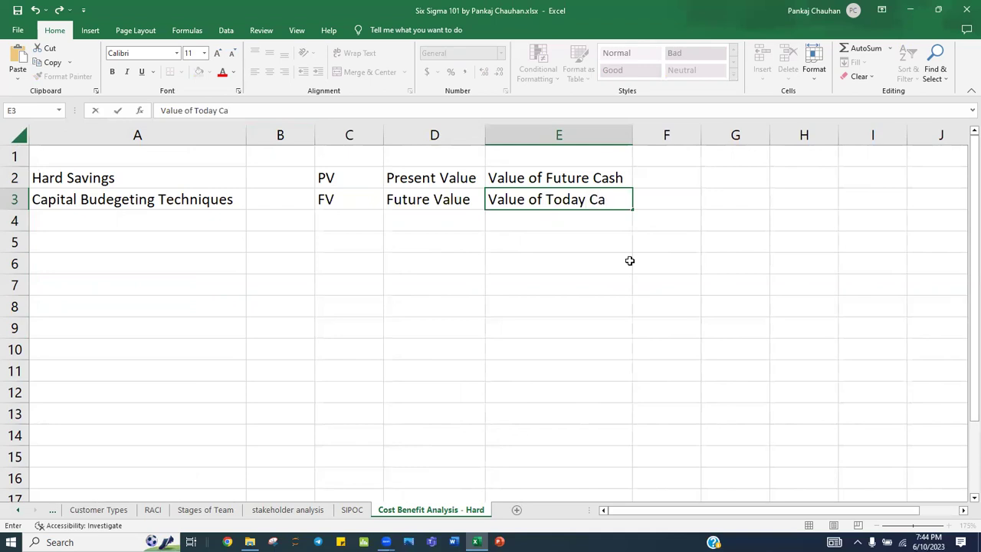
type("sh in Future")
key("Return")
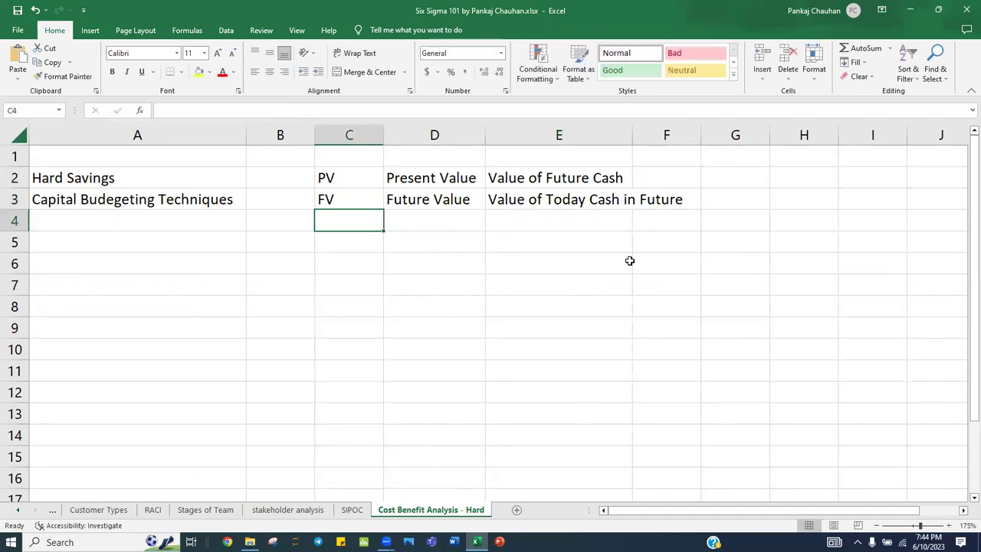
Step: Enter "NPV" in cell C4 and its full term "Net Present Value" in D4
type("NPV")
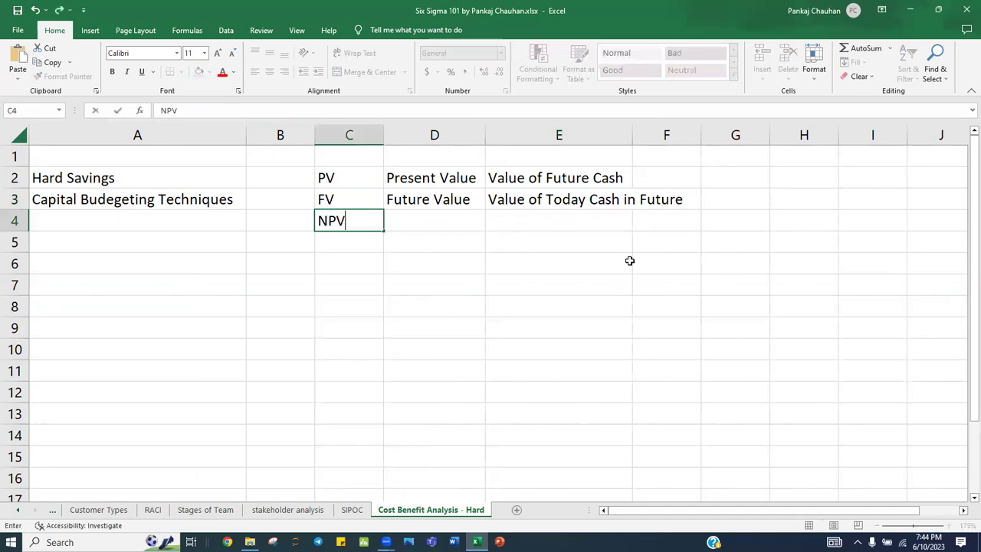
key("Tab")
type("Net")
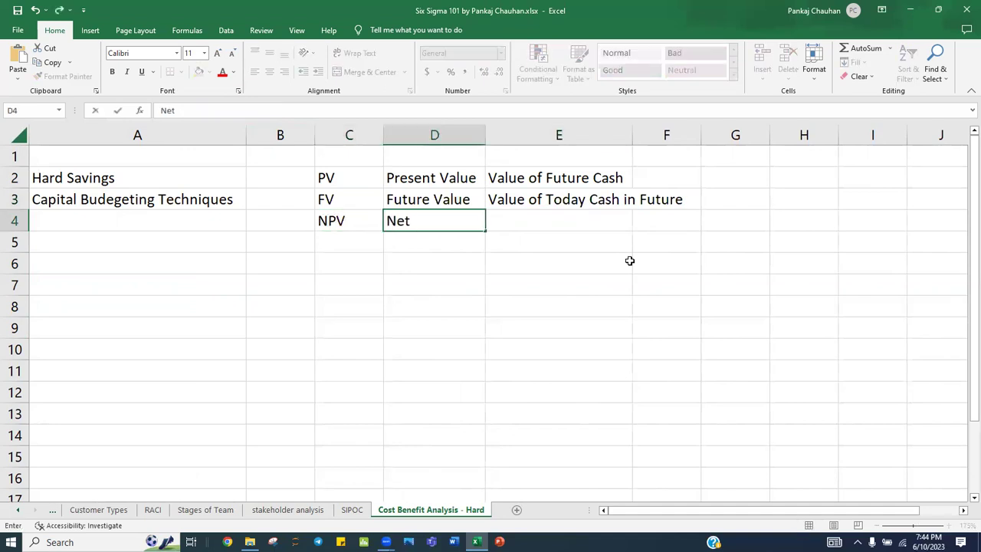
type(" pRESENT P")
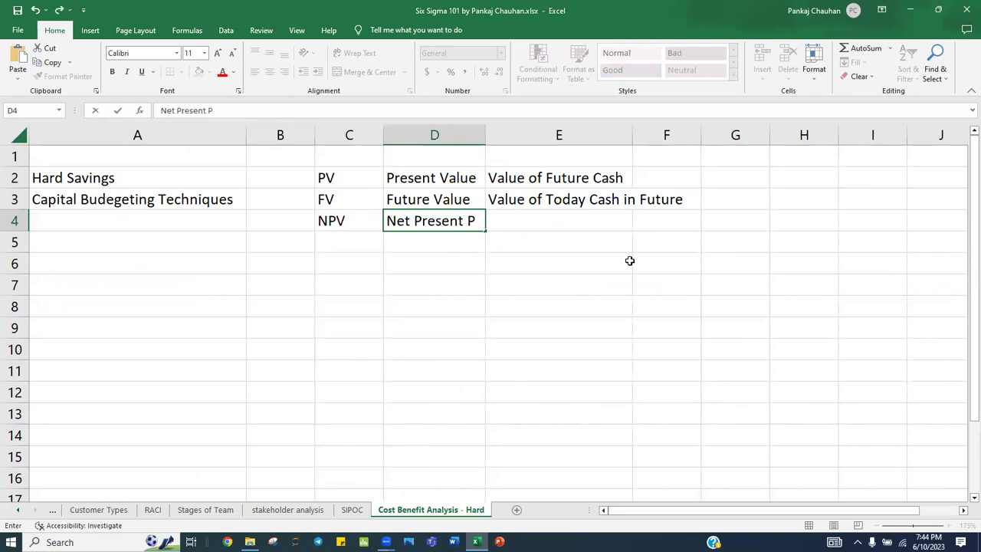
key("BackSpace")
type("Value")
key("Tab")
Step: Enter the description "Sum of PV - Investement" in cell E4 for the NPV row
type("S")
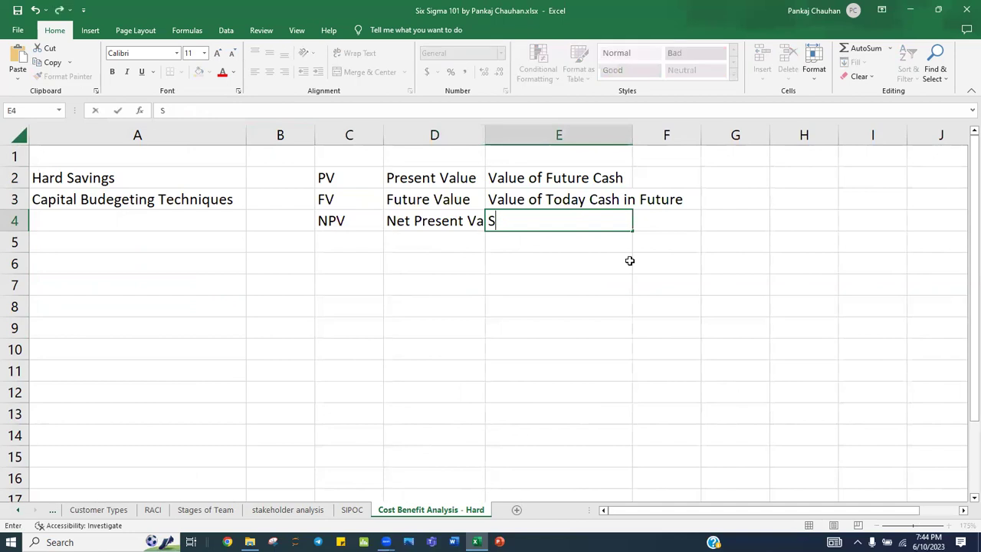
type("um of PV - iNVESTEMENT")
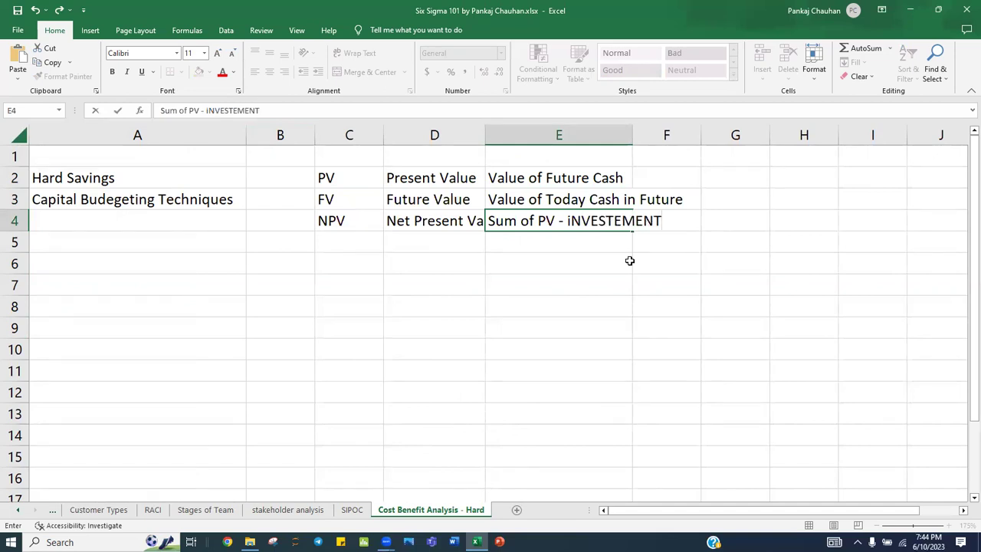
key("Return")
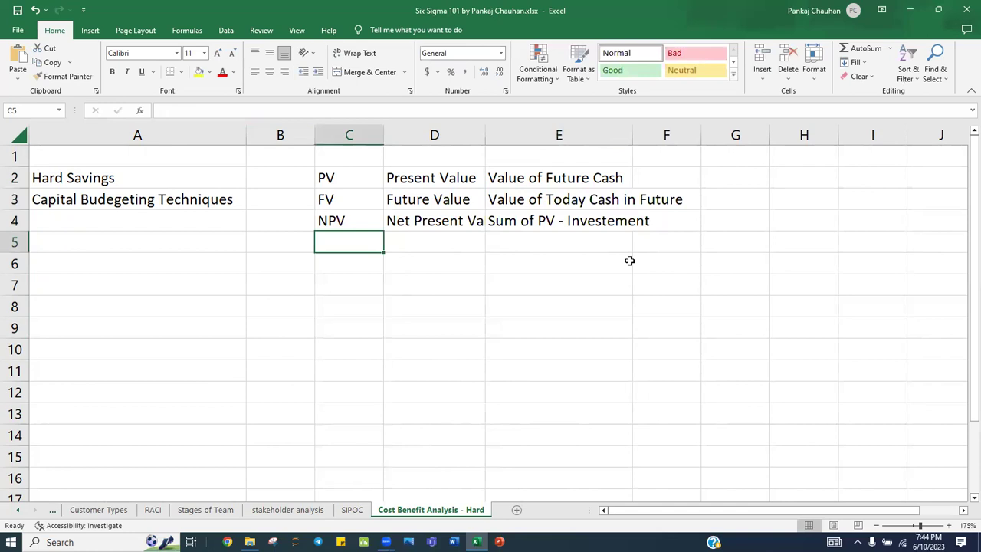
Step: Enter "IRR" in cell C5 and its full term "Internal Rate of Return" in D5
type("IRR")
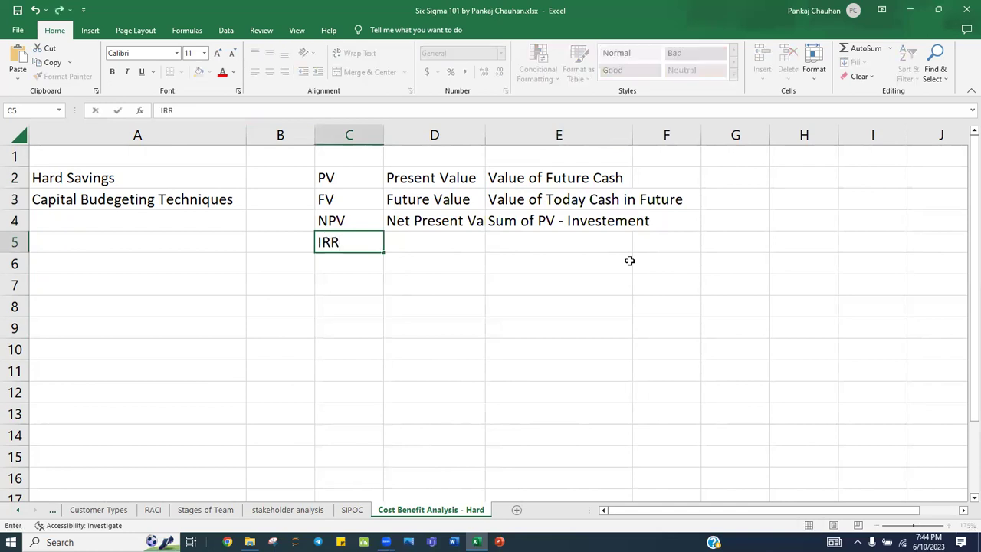
key("Tab")
type("iNTERNAL ")
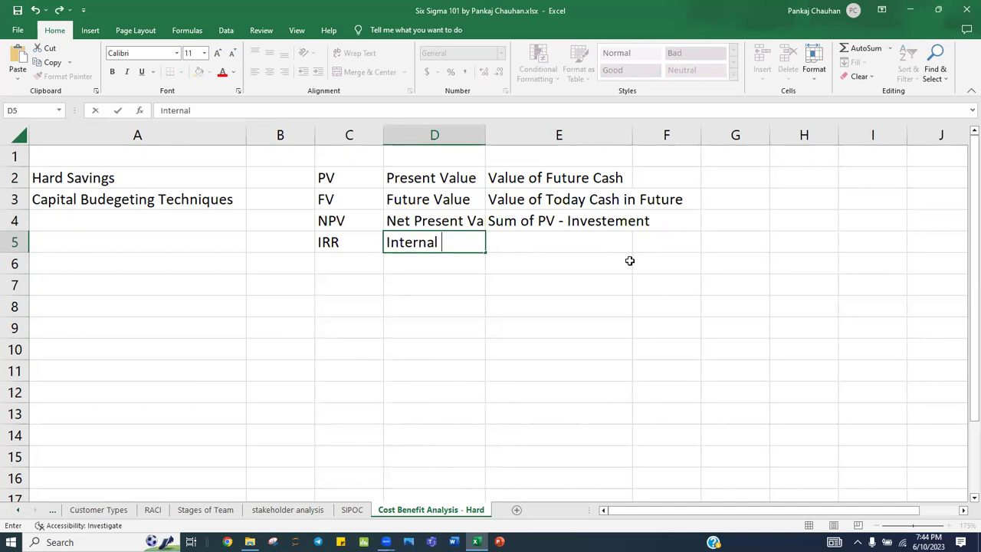
type("Rate of R")
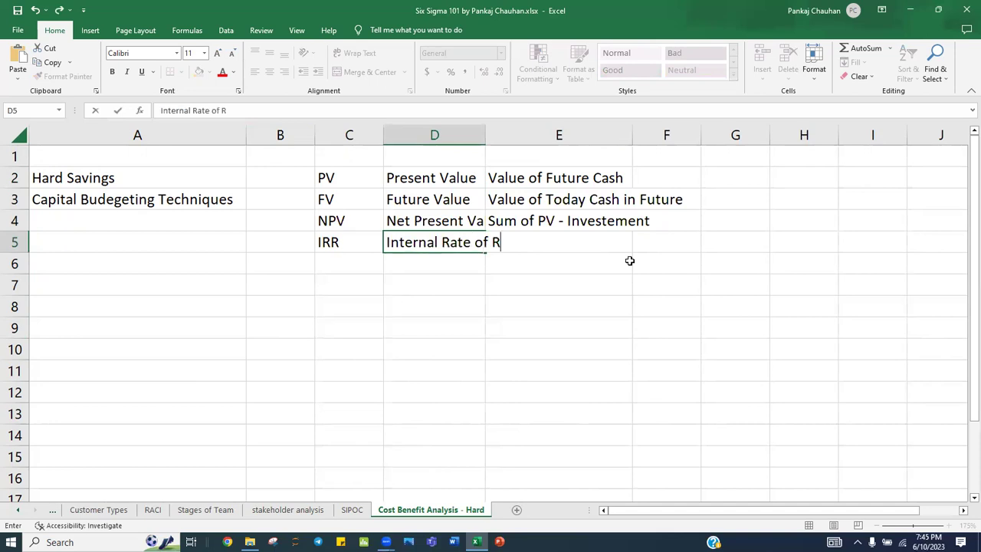
type("eturn")
key("Tab")
Step: Enter the description "When NPV is Zero" in cell E5 and fit the widths of columns D and E to their contents
type("W")
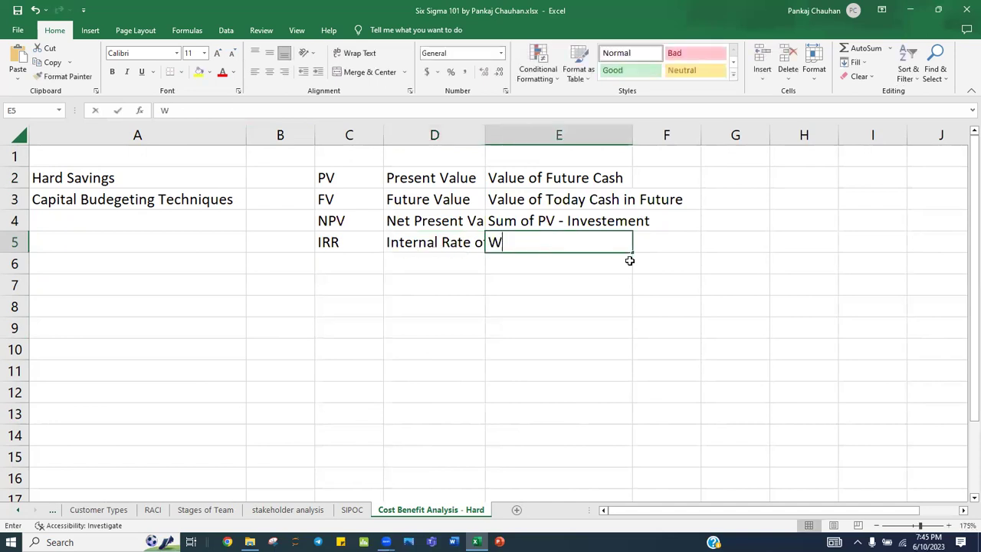
type("hen B")
key("BackSpace")
type("NPV is ")
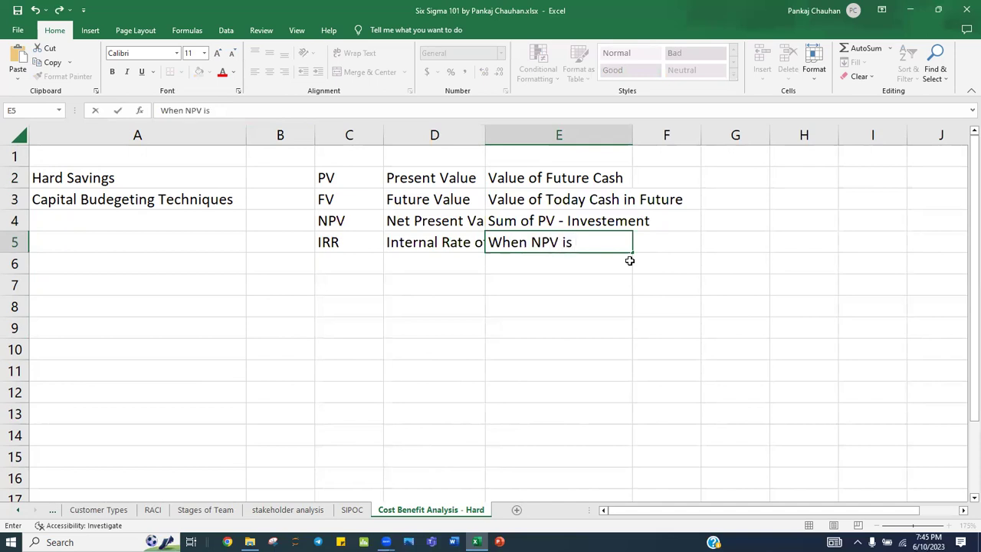
type("Zero")
key("Return")
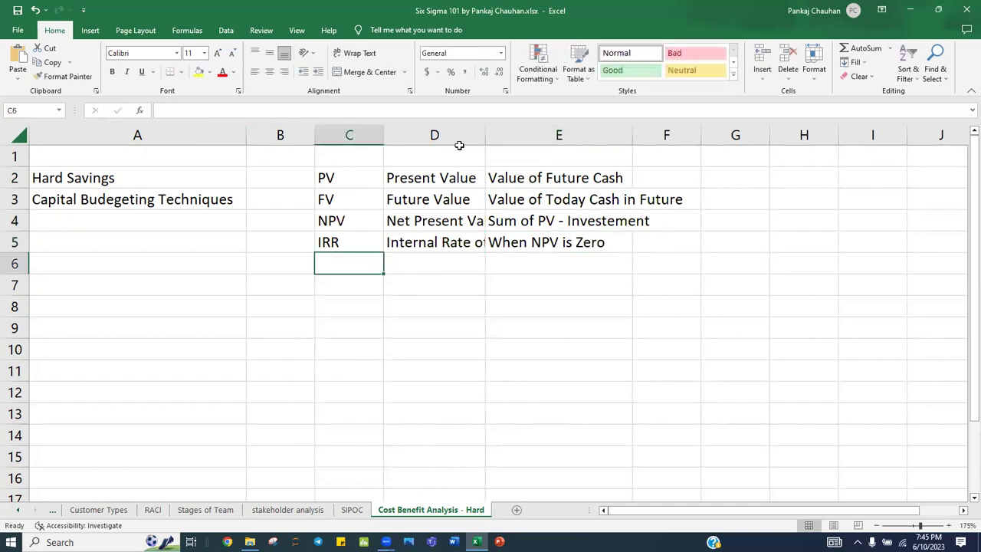
double_click(486, 134)
double_click(690, 135)
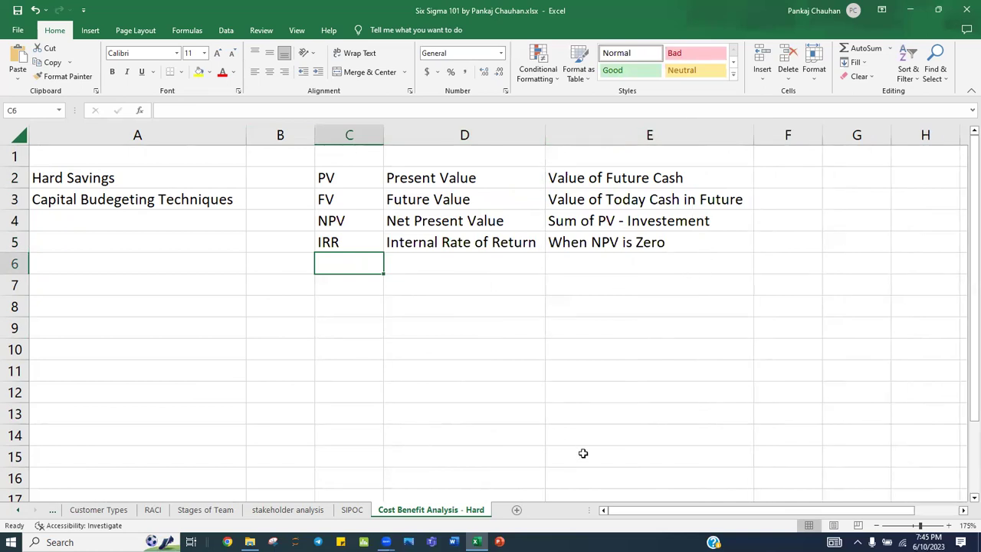
Step: Enter the term "Pay Back Period" in cell C6
type("P")
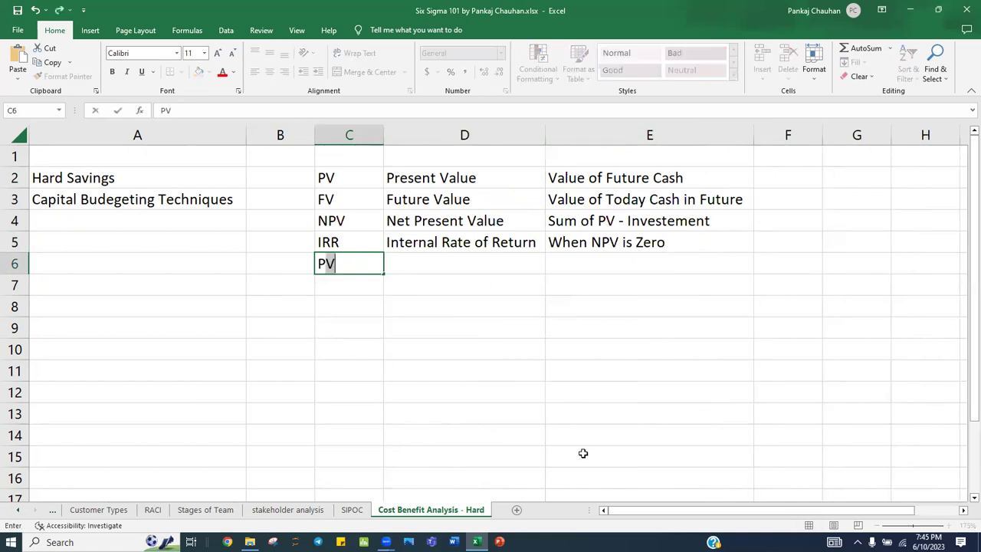
type("ay BACR")
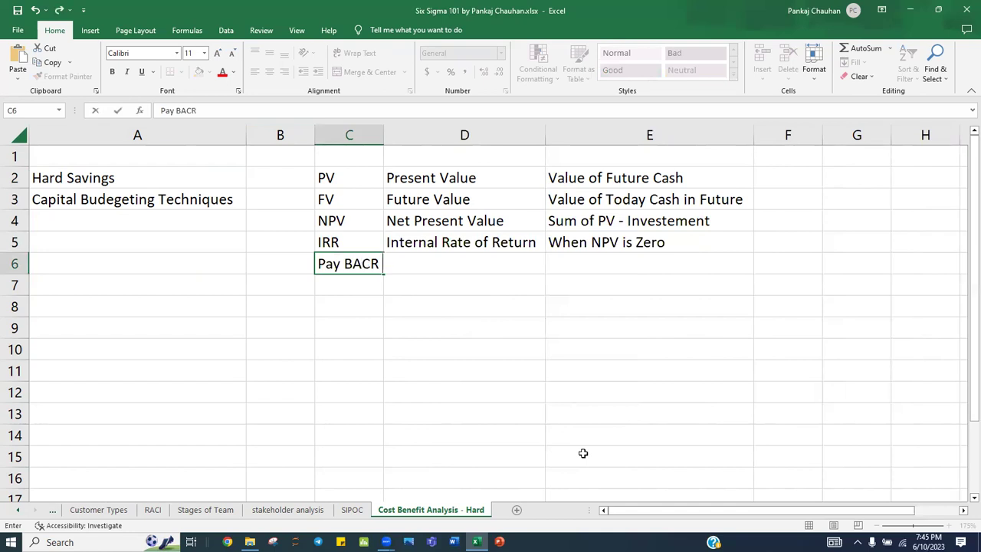
key("BackSpace")
key("BackSpace")
key("BackSpace")
type("ack Periso")
key("BackSpace")
key("BackSpace")
type("od")
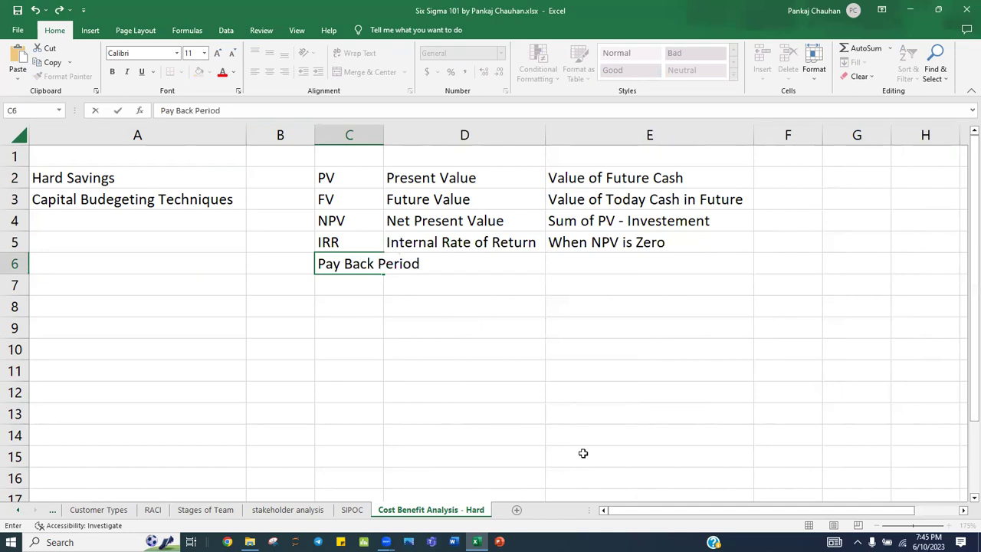
key("Tab")
Step: Enter "Break Even" in cell D6 and fit the width of column C to its contents
type("Br")
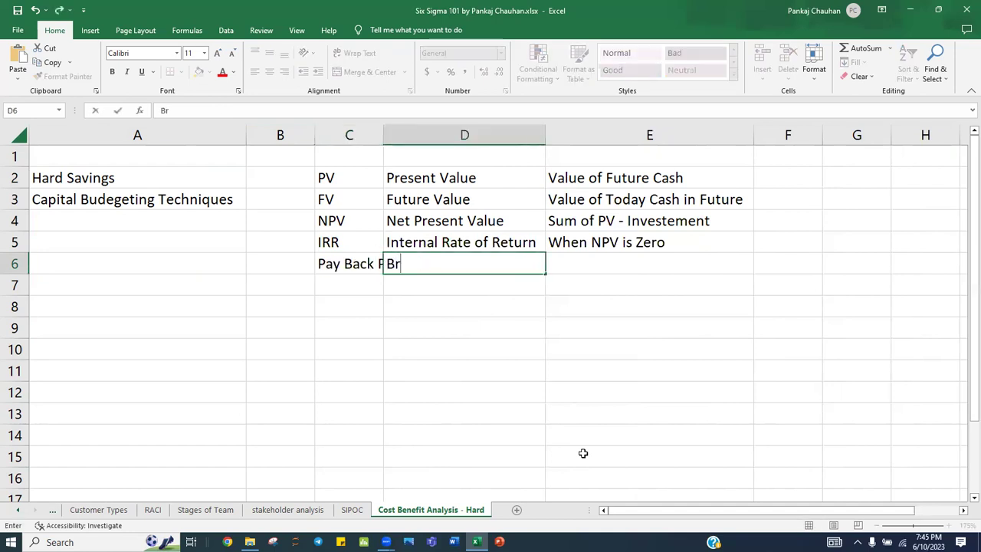
type("eak Eeven")
key("BackSpace")
key("BackSpace")
key("BackSpace")
key("BackSpace")
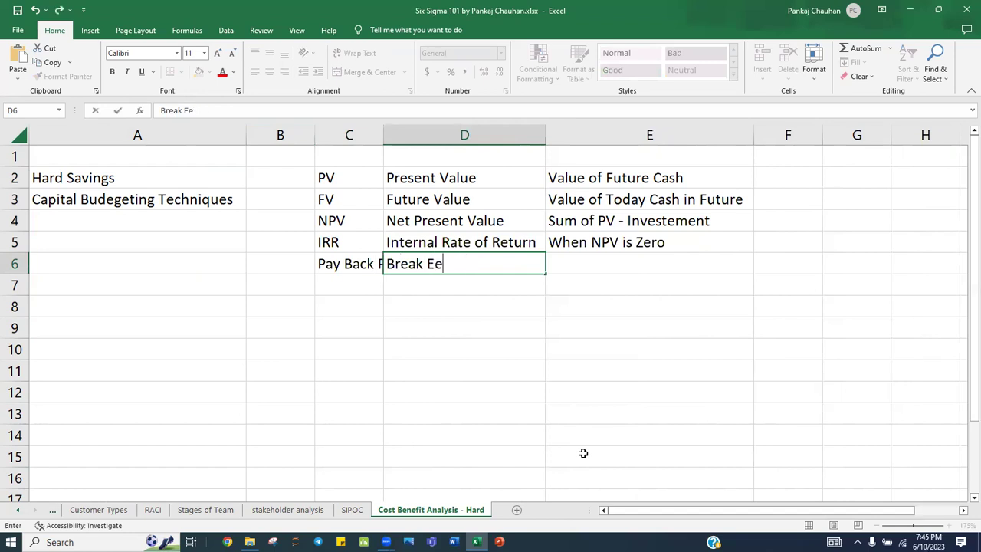
type("ven")
key("Return")
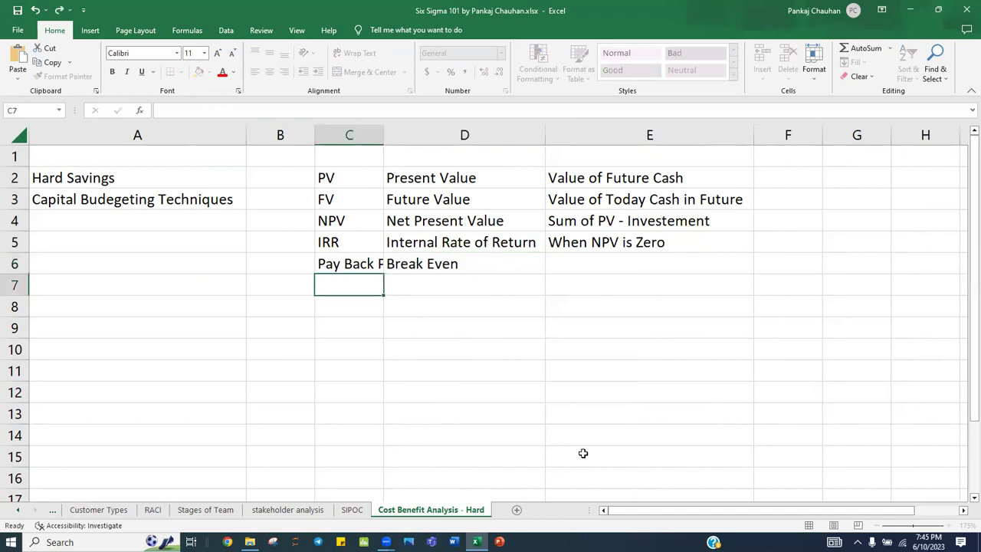
double_click(383, 136)
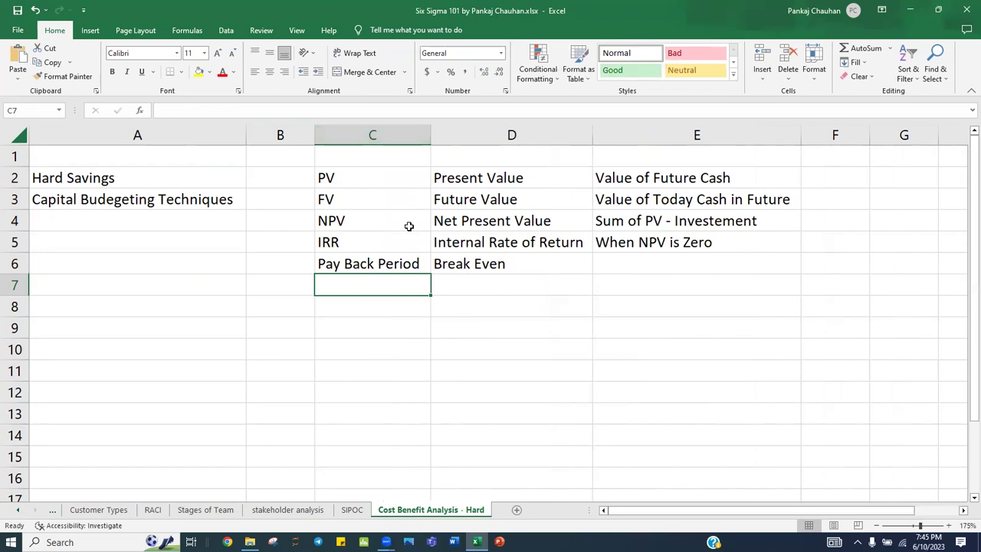
Step: Centre the text of the terms table in C2:E6 and apply all borders to it
left_click(327, 180)
left_click_drag(327, 180, 741, 259)
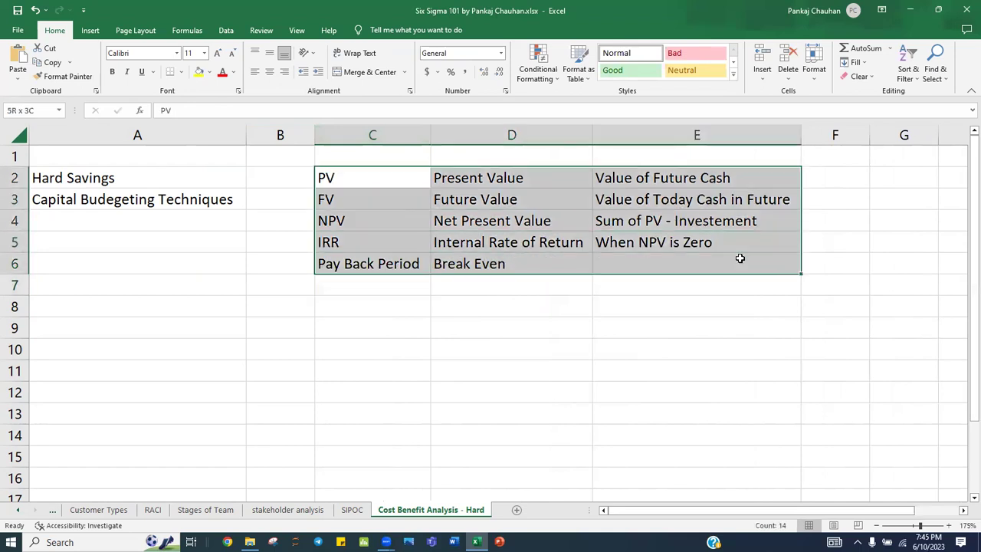
left_click(268, 73)
left_click(180, 72)
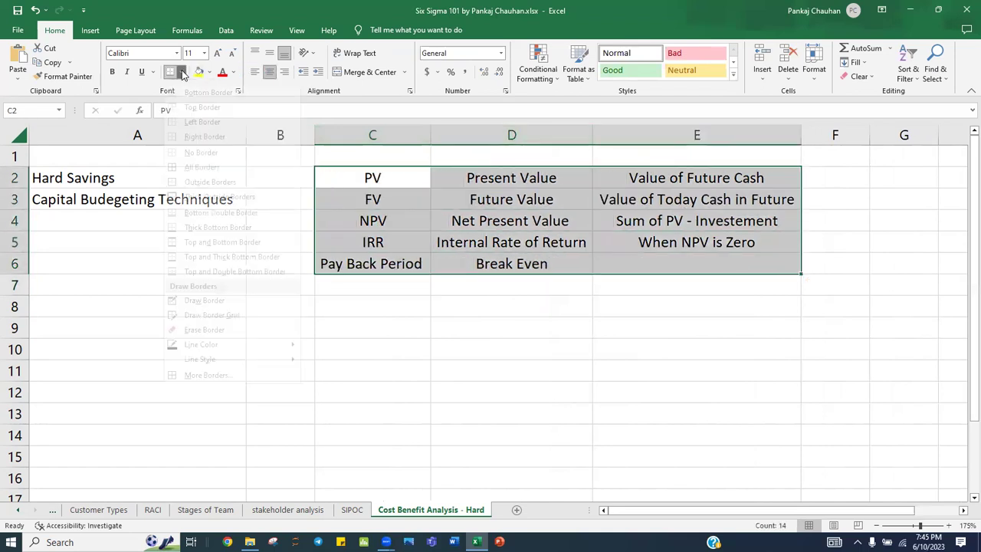
left_click(201, 179)
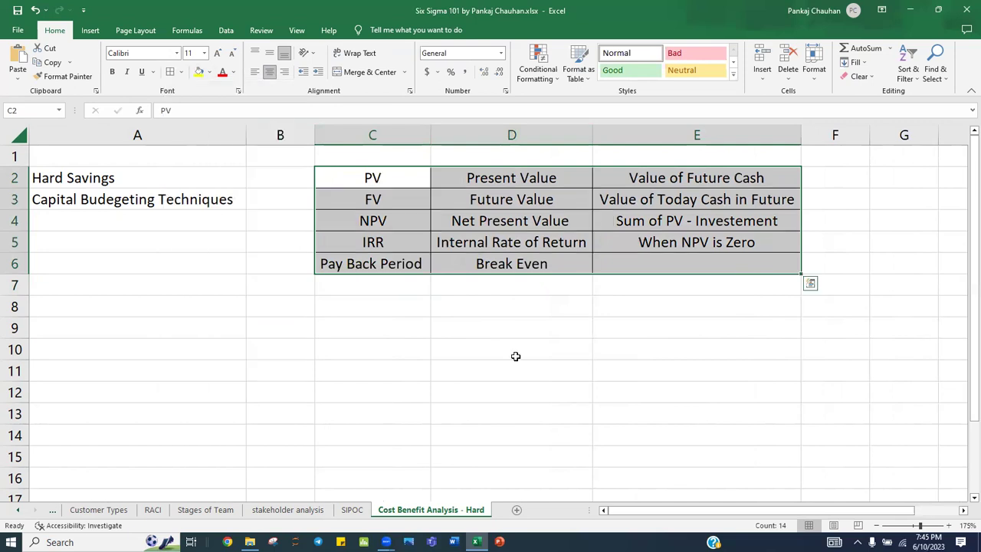
left_click(514, 356)
left_click_drag(374, 178, 614, 178)
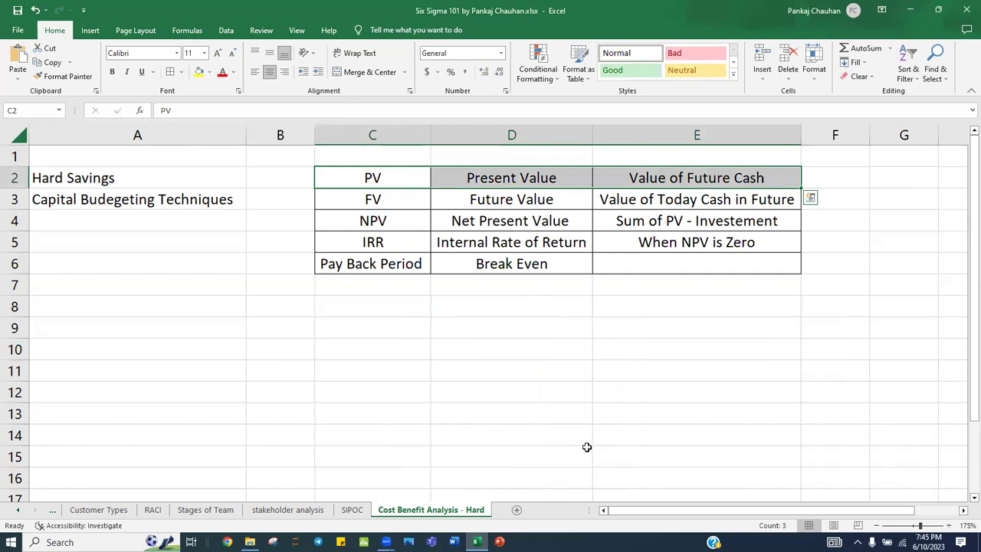
Step: Enter the heading "Offer" in cell C9
left_click(360, 335)
type("oFFEC")
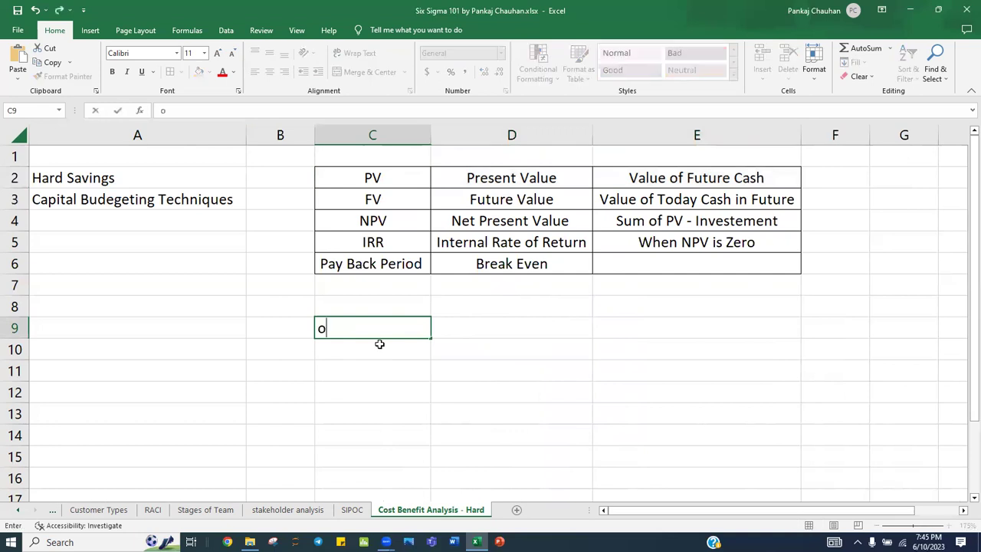
key("BackSpace")
key("BackSpace")
type("ER")
key("Return")
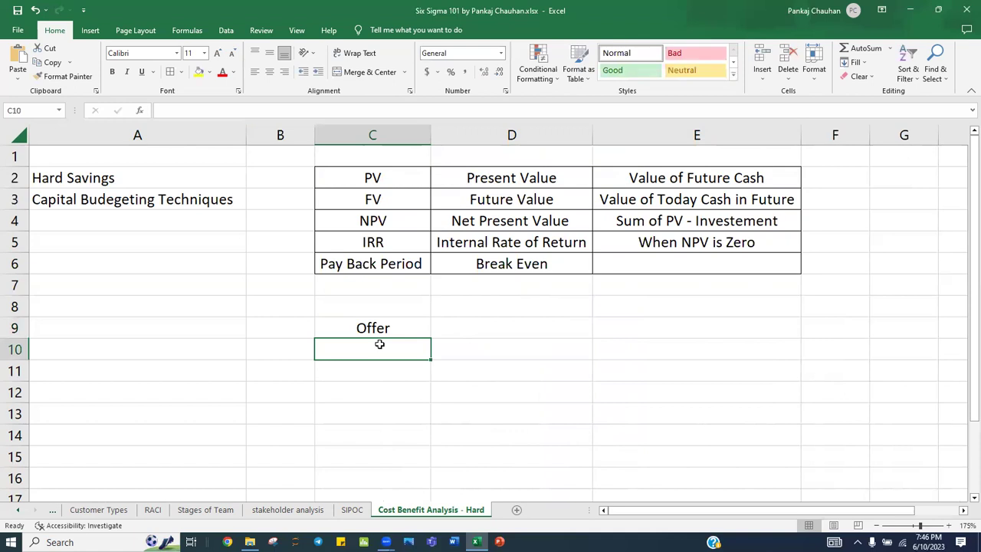
Step: Enter the heading "Joining Bonus" in cell D9
key("Up")
key("Right")
type("JOinin g")
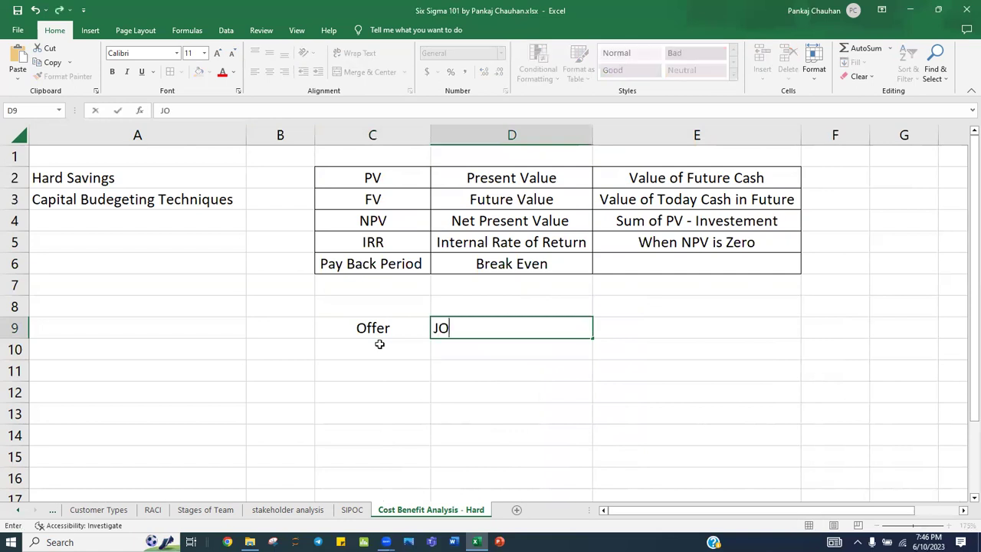
key("BackSpace")
key("BackSpace")
key("BackSpace")
type("ng ")
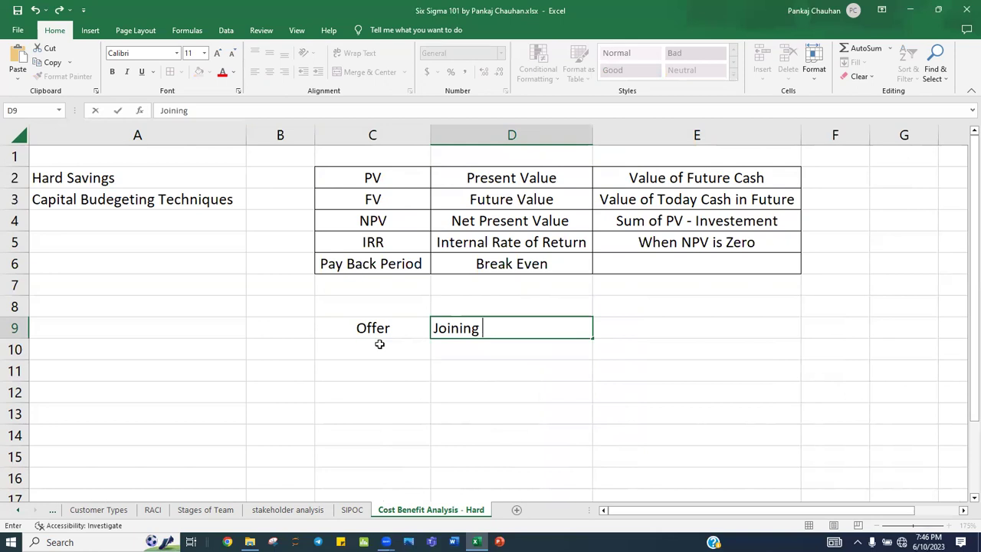
type("Bonus")
key("Return")
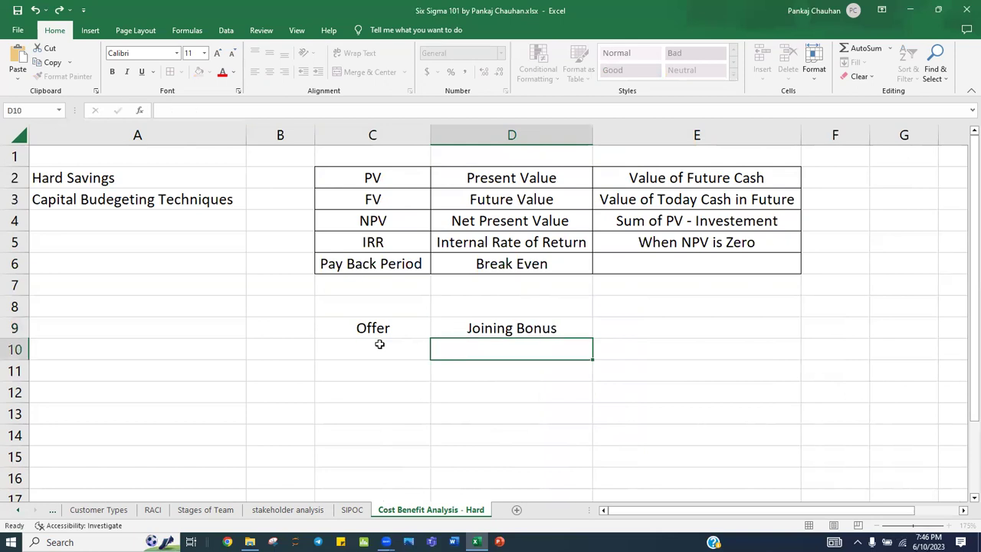
Step: Enter 5000 in cell D10 under Joining Bonus and apply the dollar accounting format to it
type("5000")
key("Return")
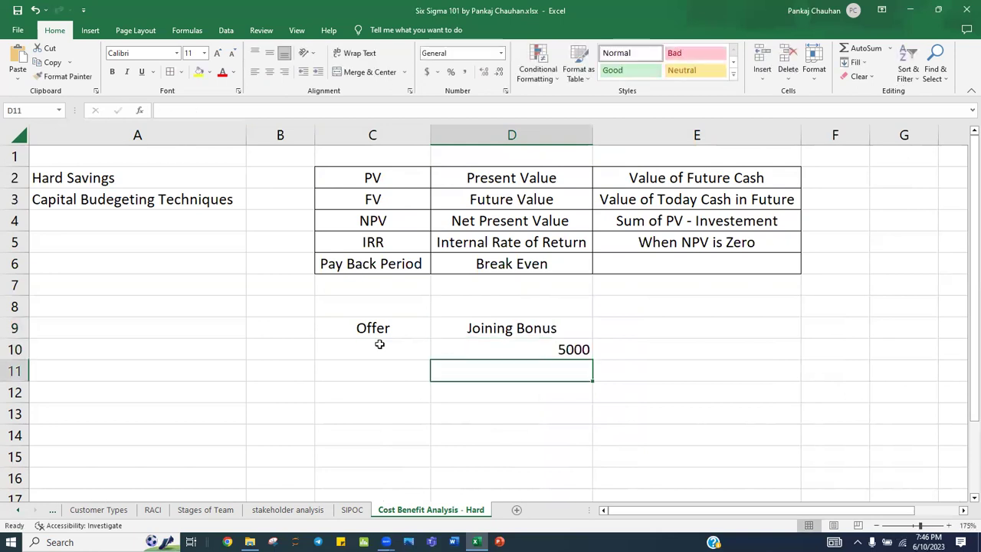
left_click(501, 349)
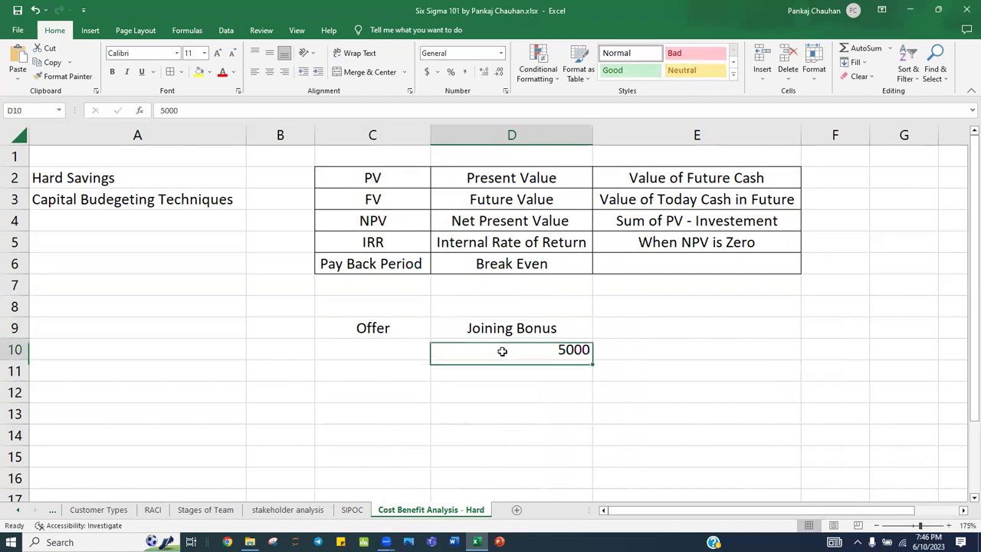
left_click(428, 71)
Step: Enter the heading "Timeline" in cell E9 and the value 3 below it in E10
left_click(648, 329)
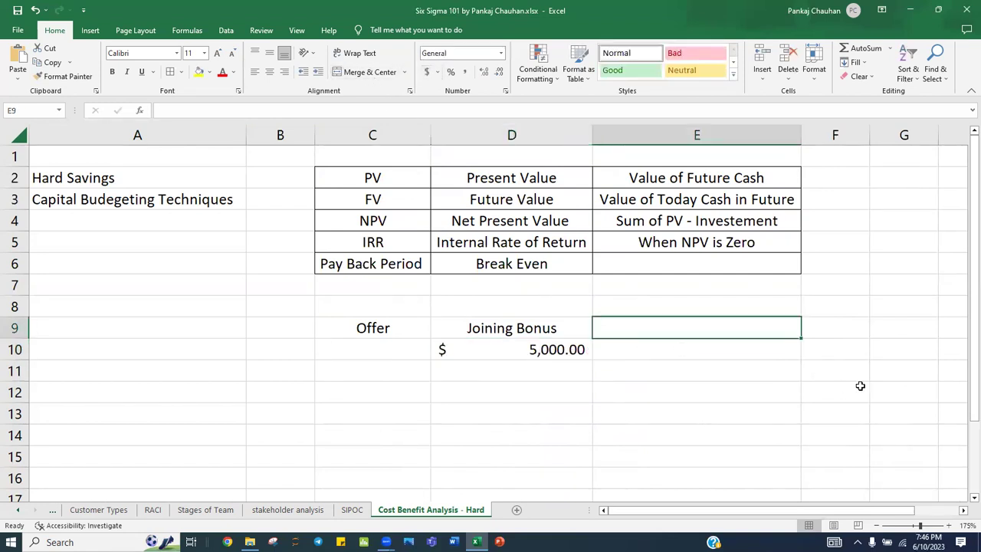
type("Timeline")
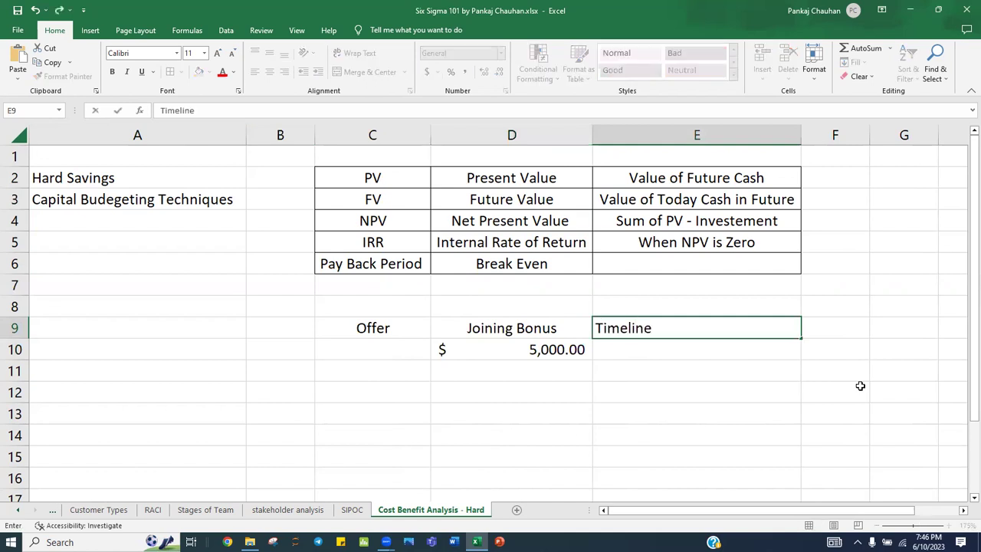
key("Return")
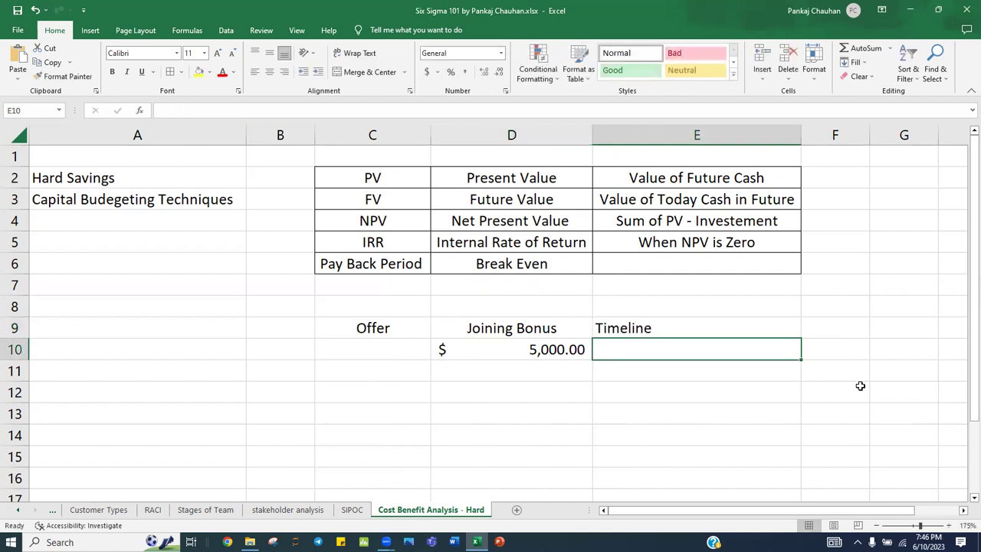
type("3")
key("Return")
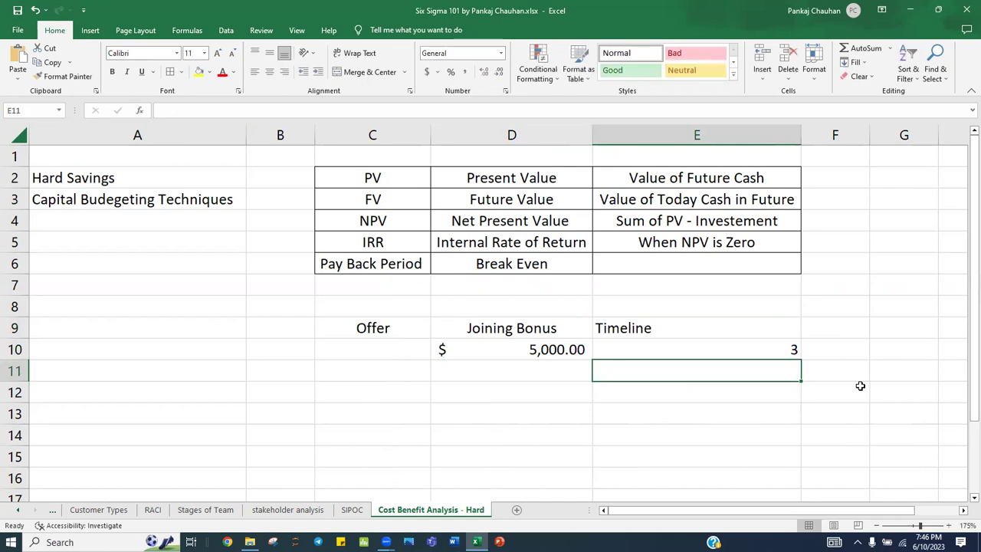
Step: Centre the offer table in C9:E10 horizontally and vertically and apply all borders to it
left_click_drag(390, 328, 703, 358)
left_click(255, 71)
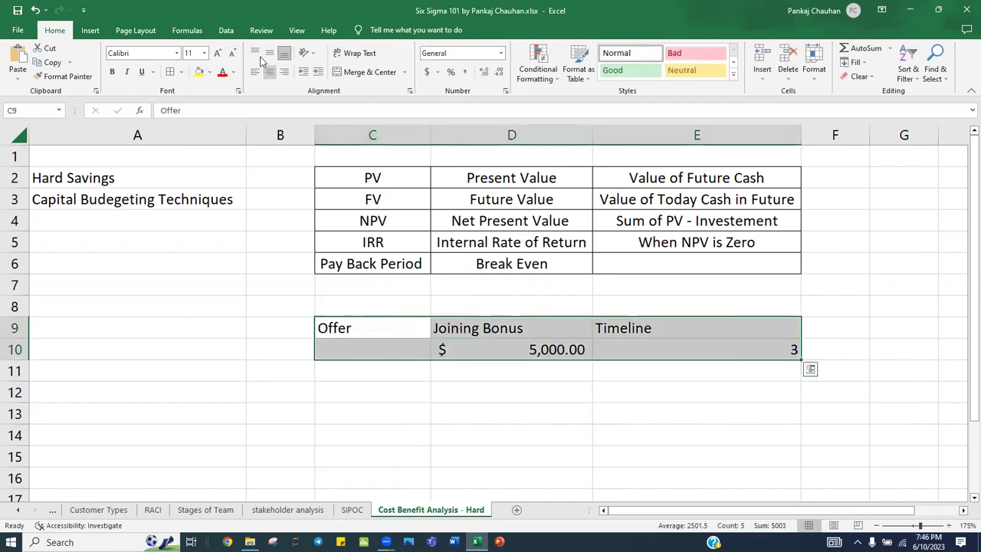
left_click(269, 53)
left_click(171, 72)
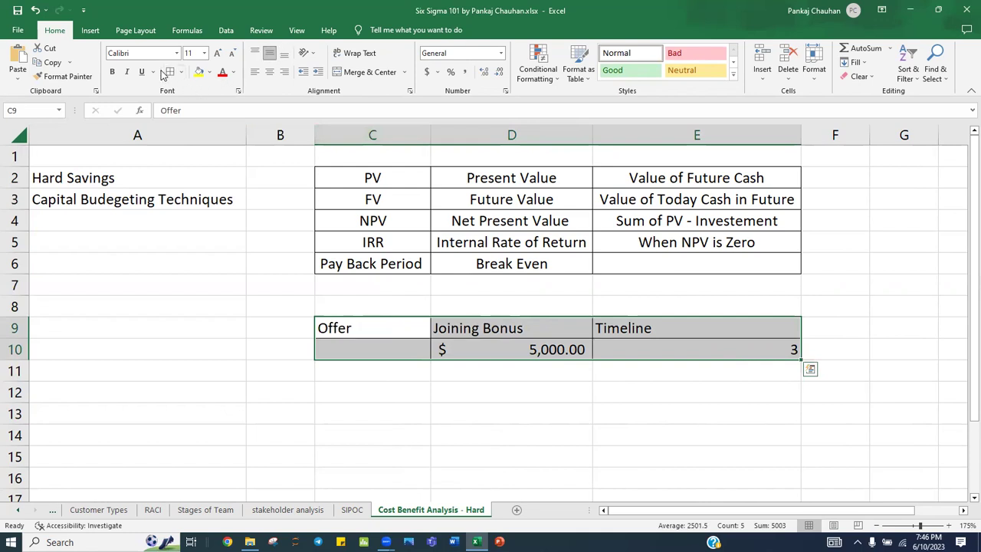
left_click(269, 72)
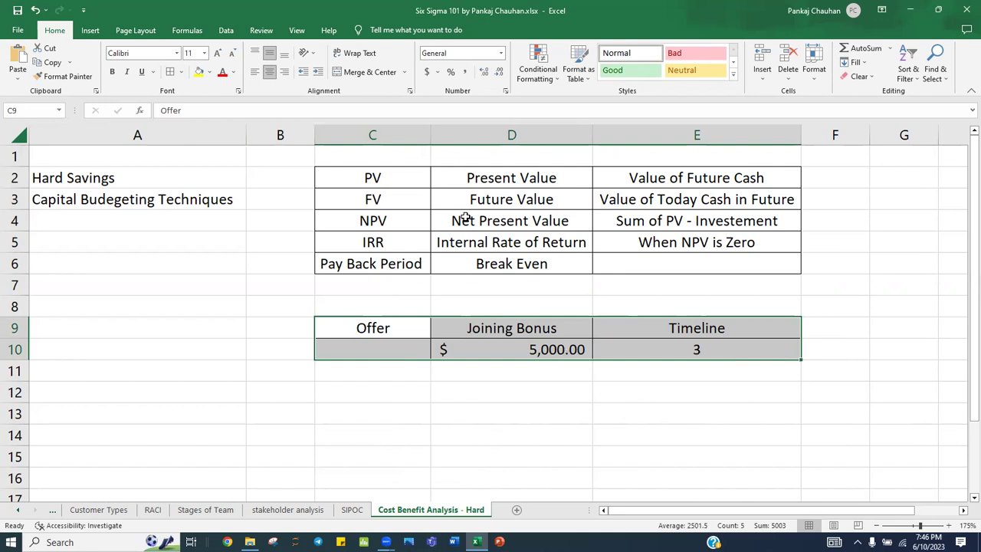
left_click_drag(381, 172, 653, 175)
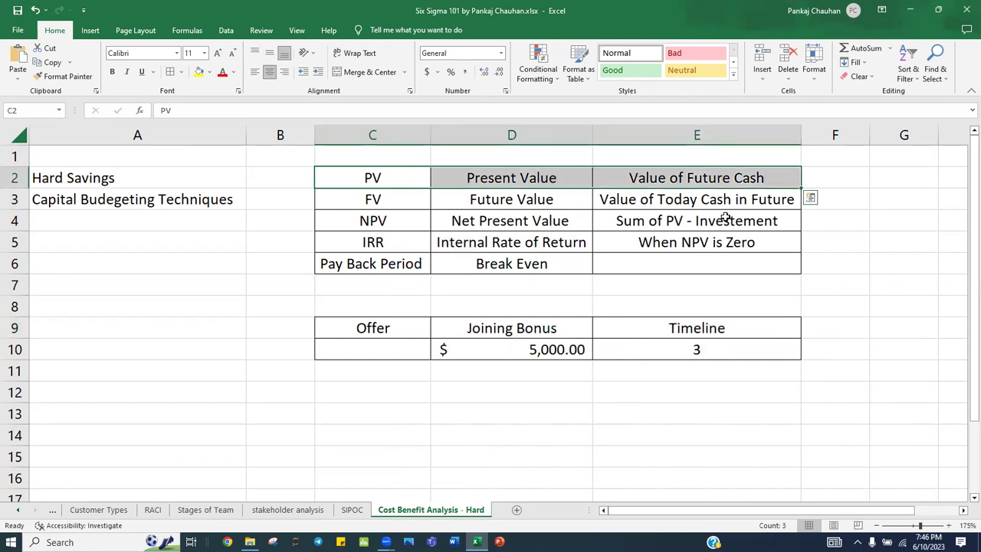
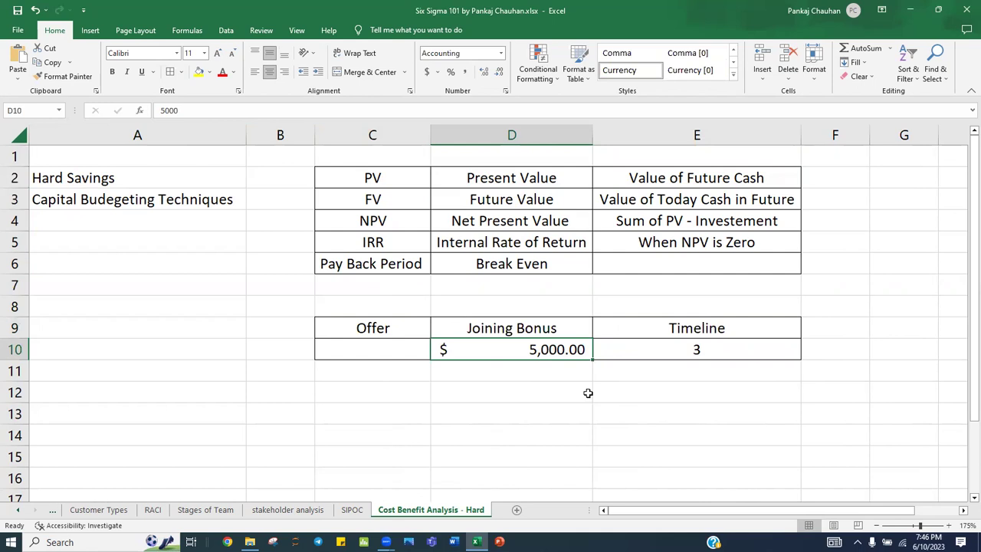
left_click(849, 330)
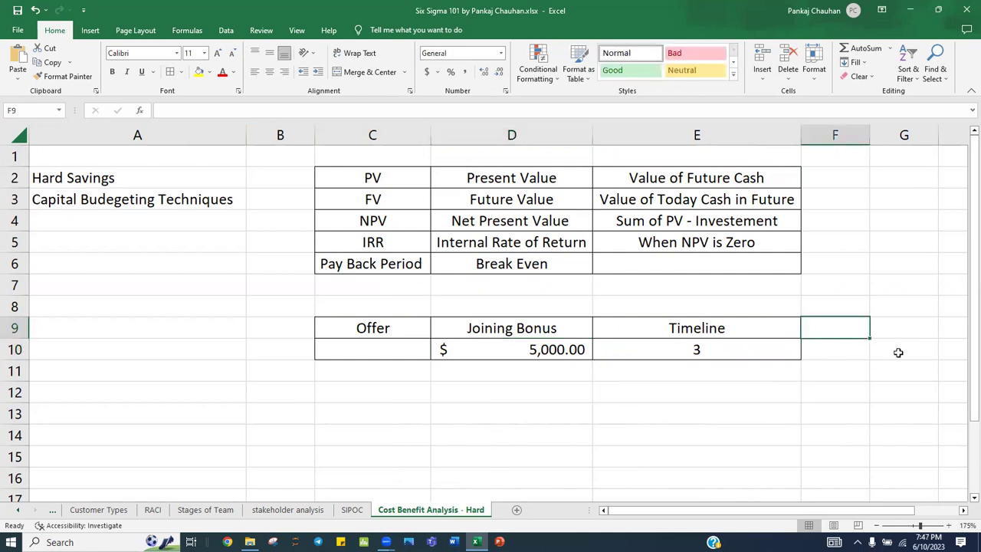
Step: Enter the heading "Opportunity Cost" in cell F9 and the value 10% below it in F10
type("Opportuni")
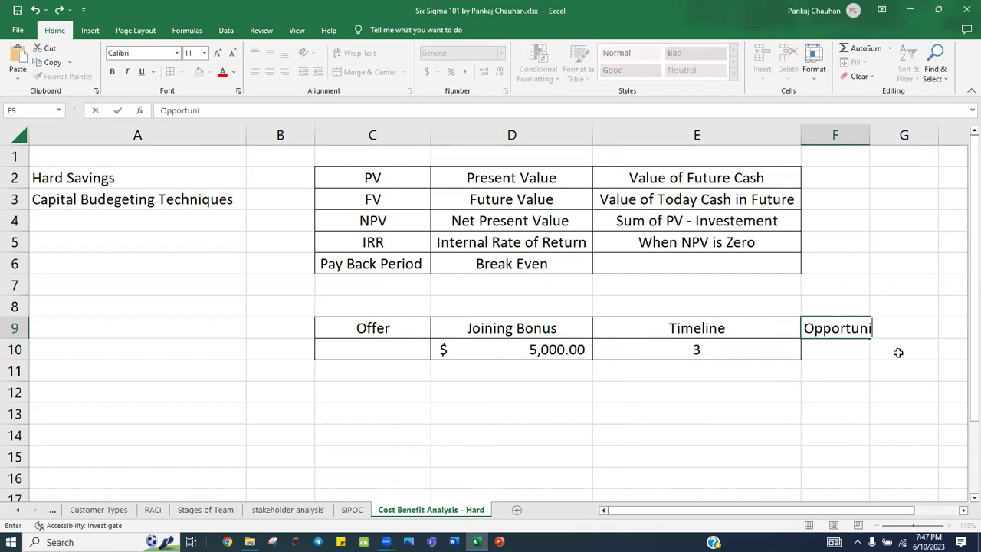
type("ty Co")
key("Return")
type("10%")
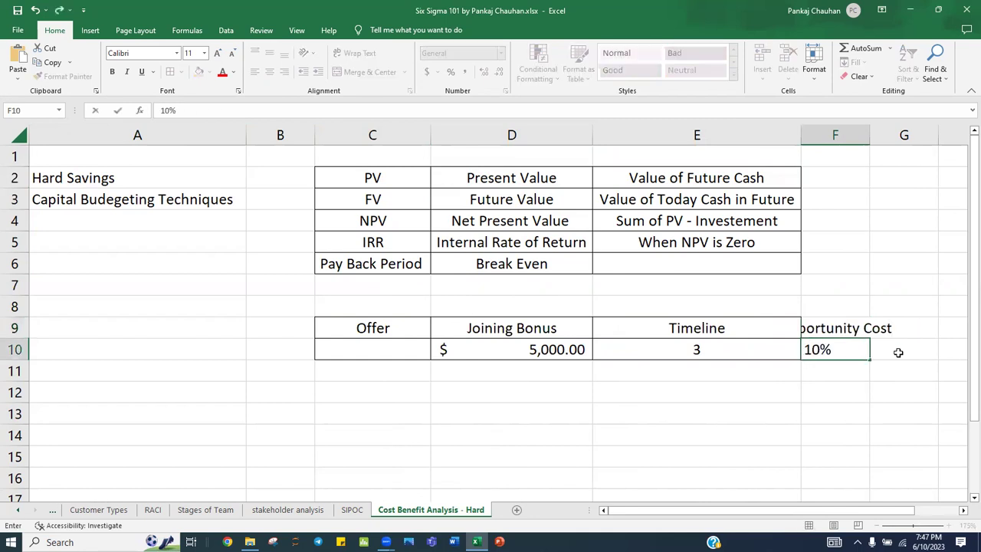
key("Return")
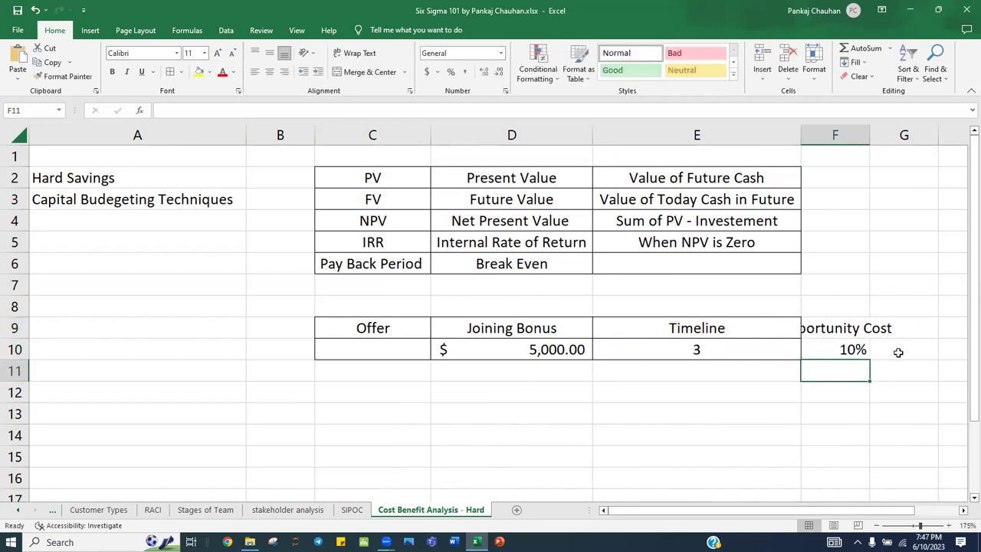
Step: Fit column F to its contents, then centre the Opportunity Cost cells F9:F10 and apply all borders to them
double_click(870, 133)
left_click_drag(778, 324, 861, 350)
left_click(272, 79)
left_click(272, 79)
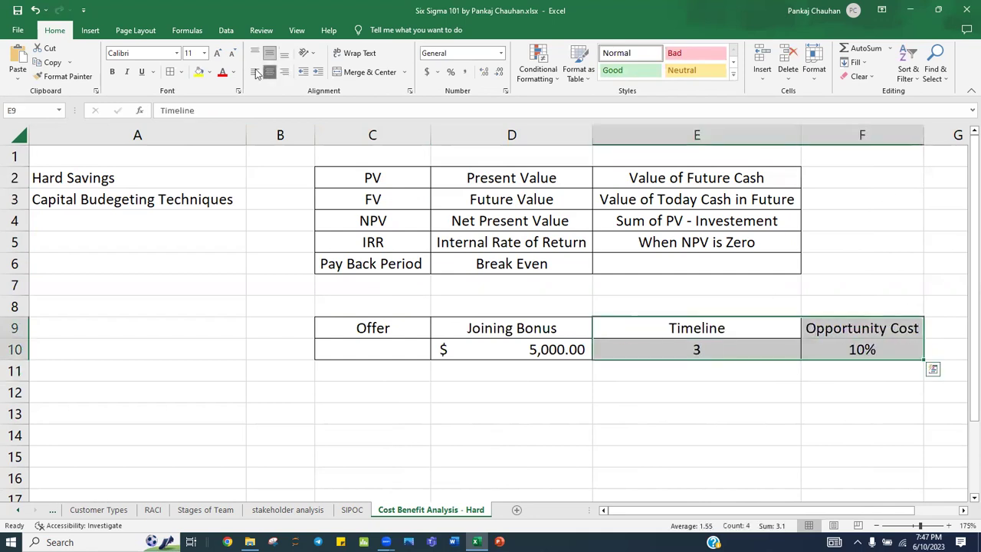
left_click(171, 74)
Step: Copy the PV label from cell C2 into cell C12 below the offer table
left_click(378, 178)
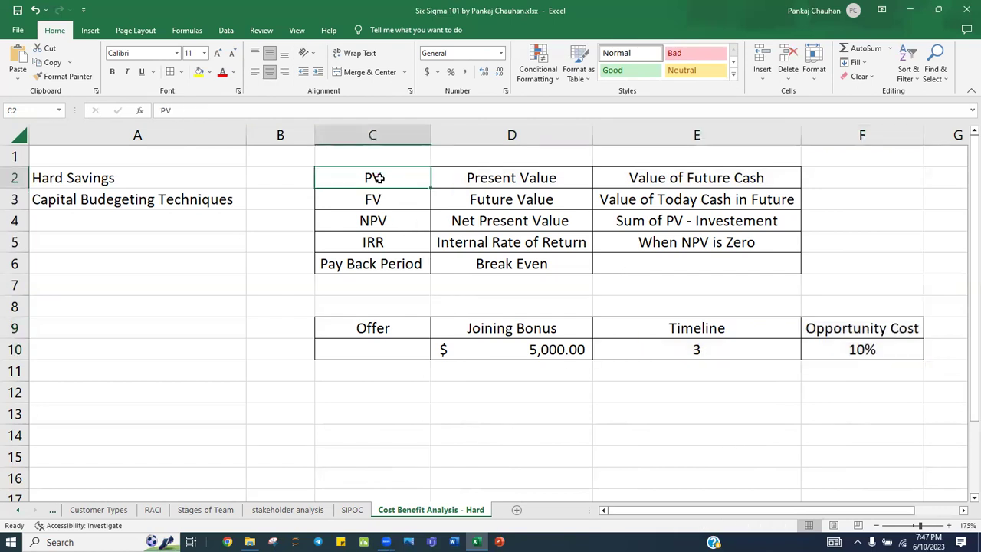
key("ctrl+c")
left_click(384, 395)
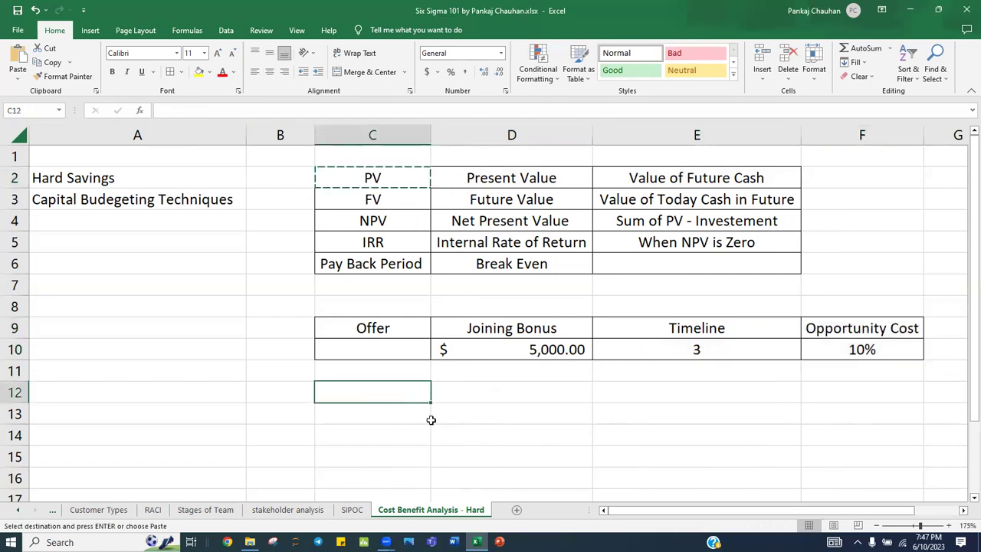
key("ctrl+v")
Step: Enter the formula text "PV = FV/(1+R)^N" in cell D12 beside the PV label
left_click(514, 391)
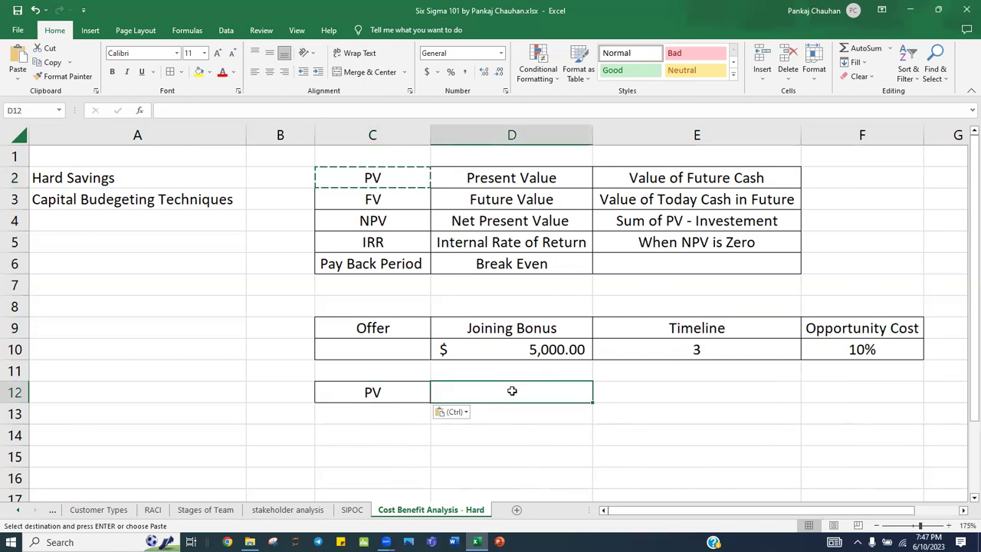
type("p")
type("PV =")
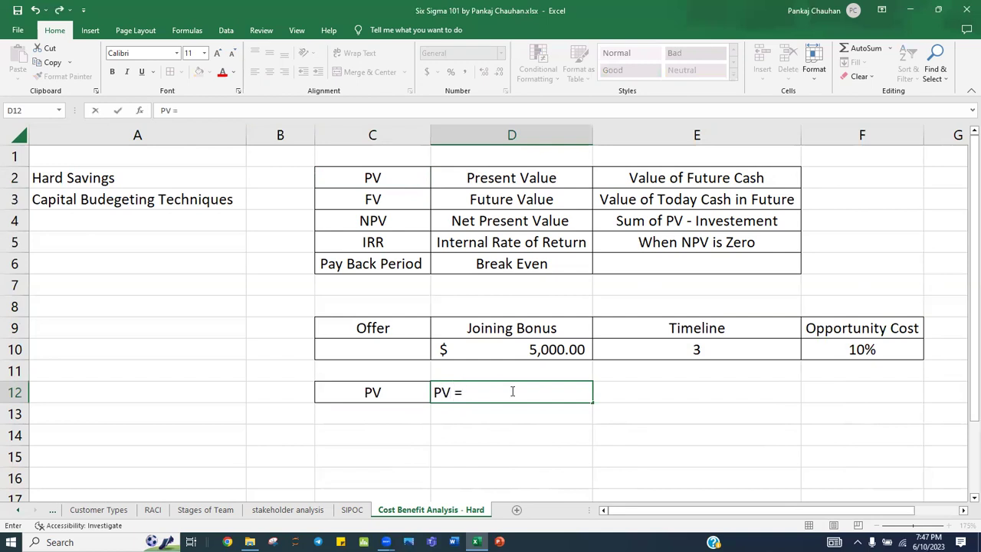
type(" FV/(1+R)")
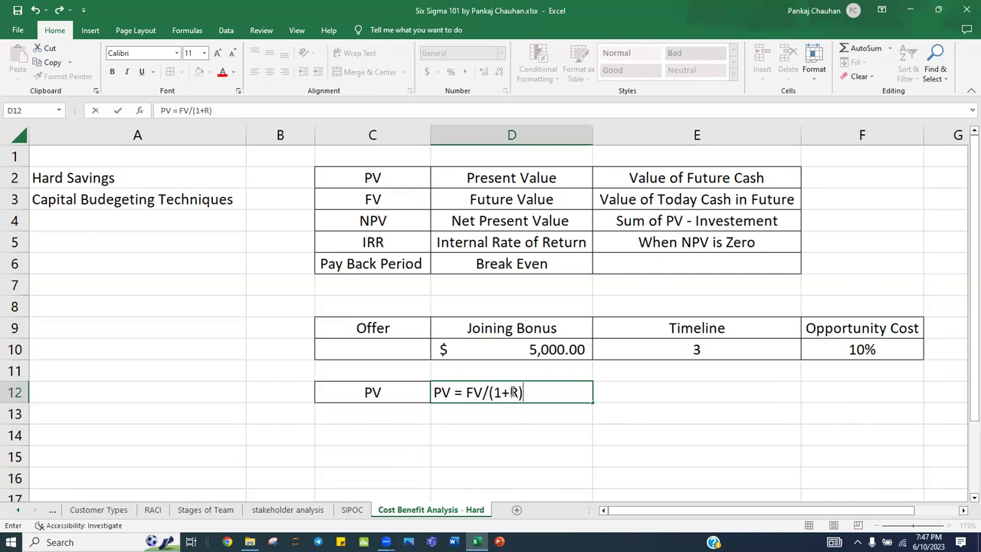
type("^N")
key("Return")
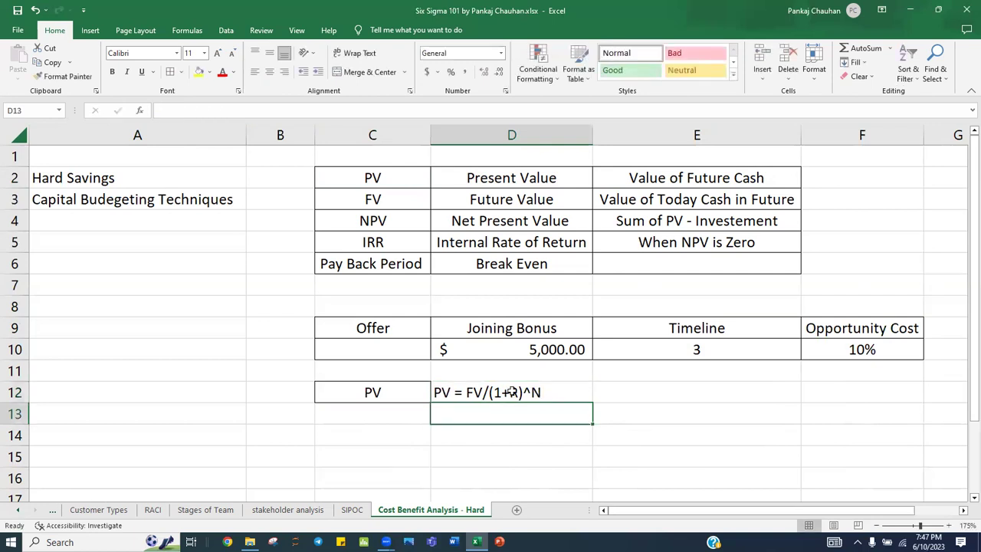
Step: Review the joining bonus, opportunity cost and timeline cells that supply FV, R and N in the PV formula
left_click(469, 397)
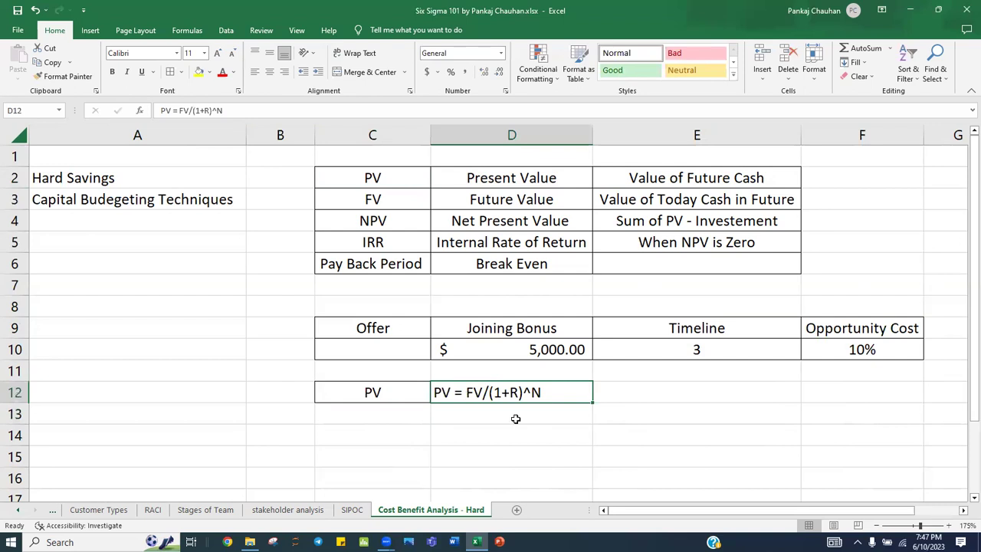
left_click_drag(385, 393, 384, 425)
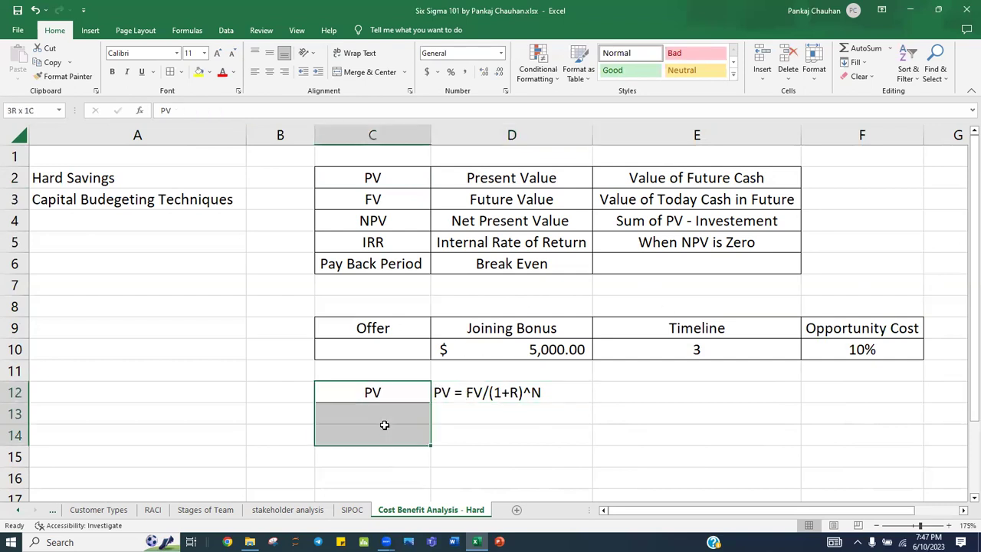
left_click(476, 348)
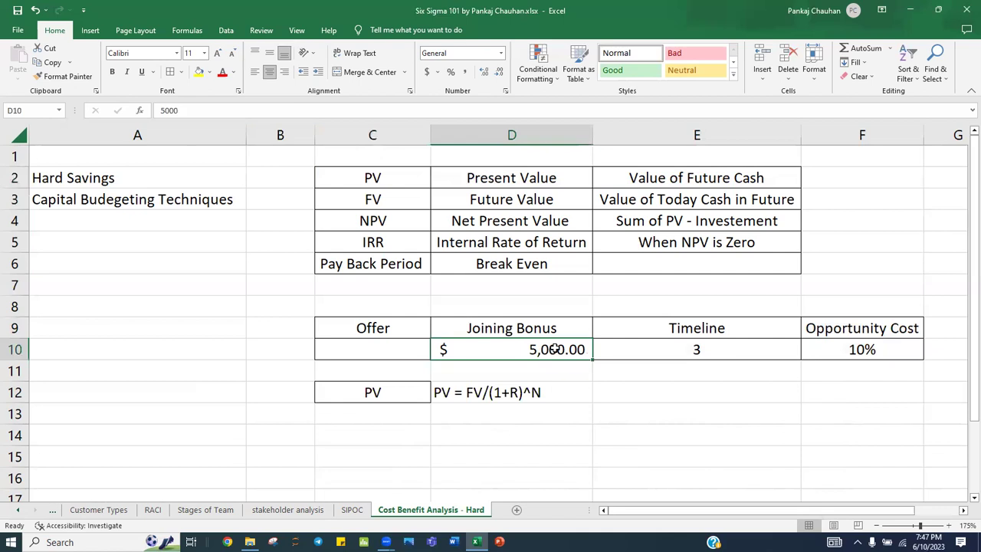
left_click(861, 349)
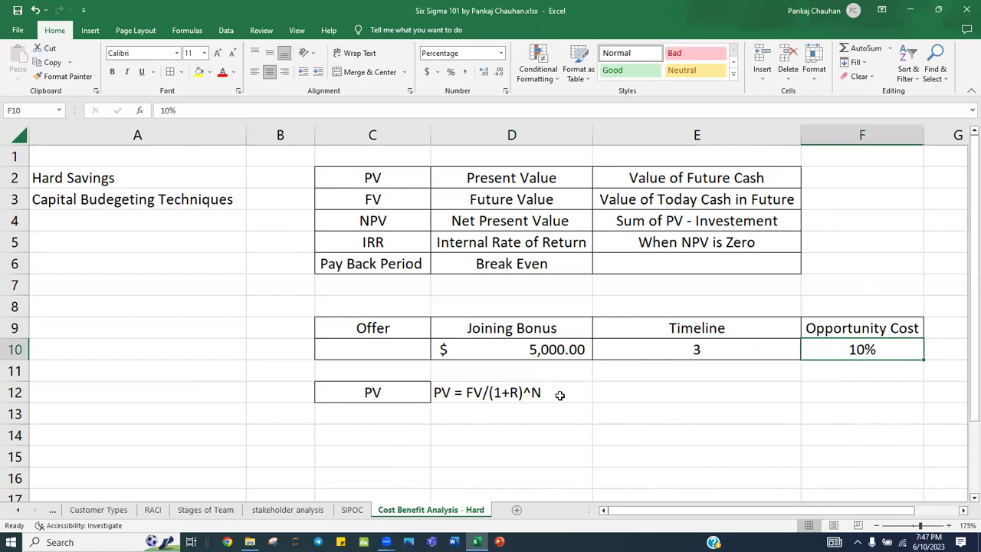
left_click(697, 349)
type("3")
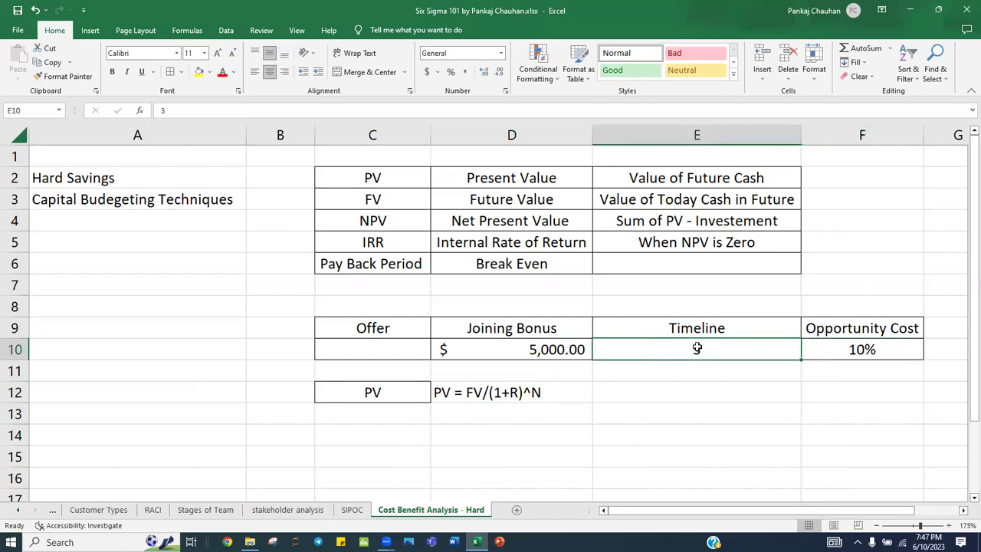
Step: Centre the PV formula text in cell D12 and apply all borders to the cell
left_click(460, 395)
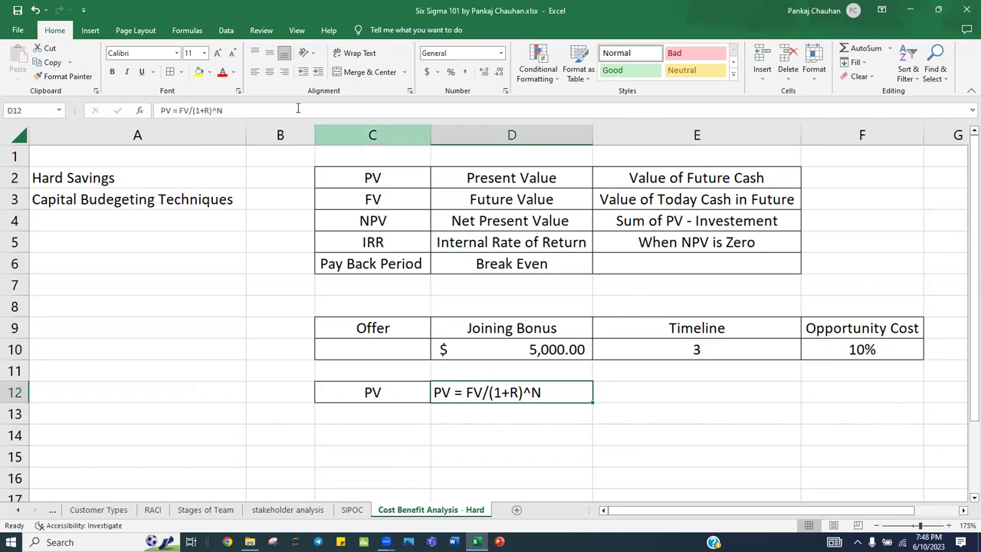
left_click(270, 71)
Step: Calculate the present value of the joining bonus in cell E12 with the formula =D10/(1+F10)^3
left_click(680, 389)
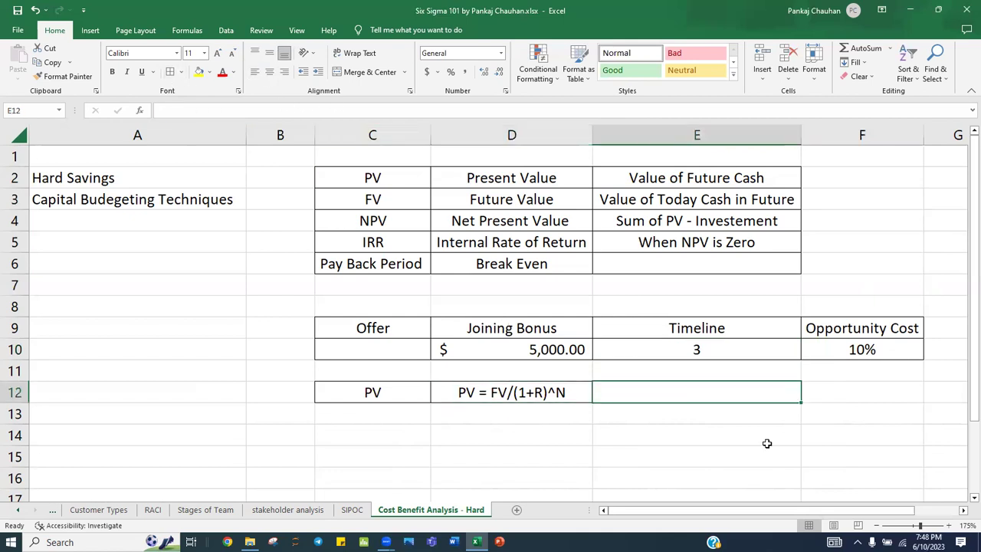
type("=")
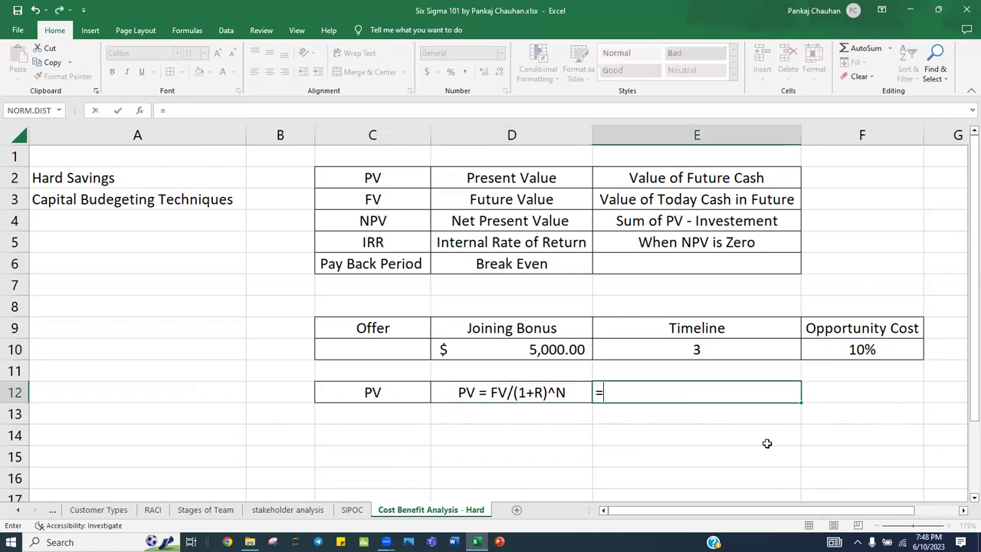
left_click(535, 349)
type("/(1+")
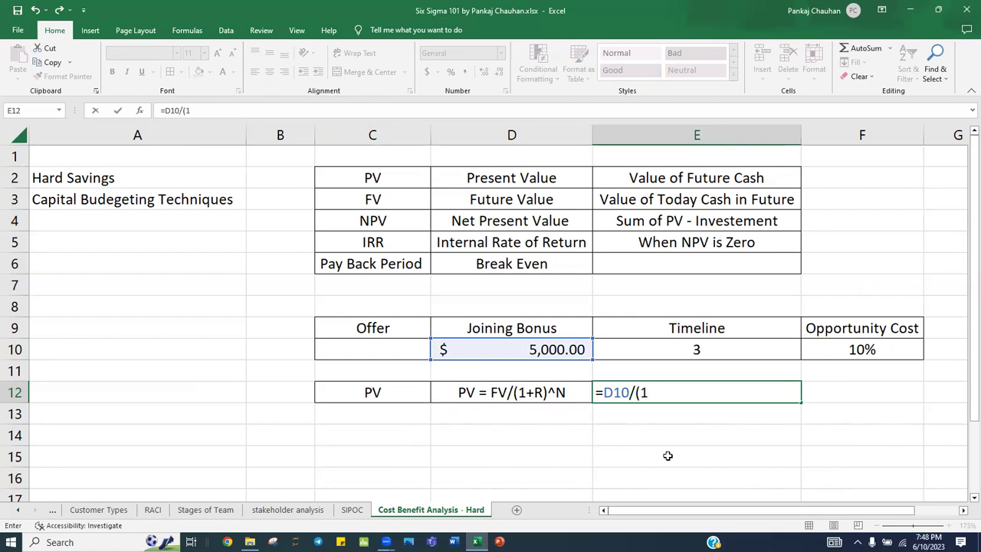
left_click(866, 351)
type(")")
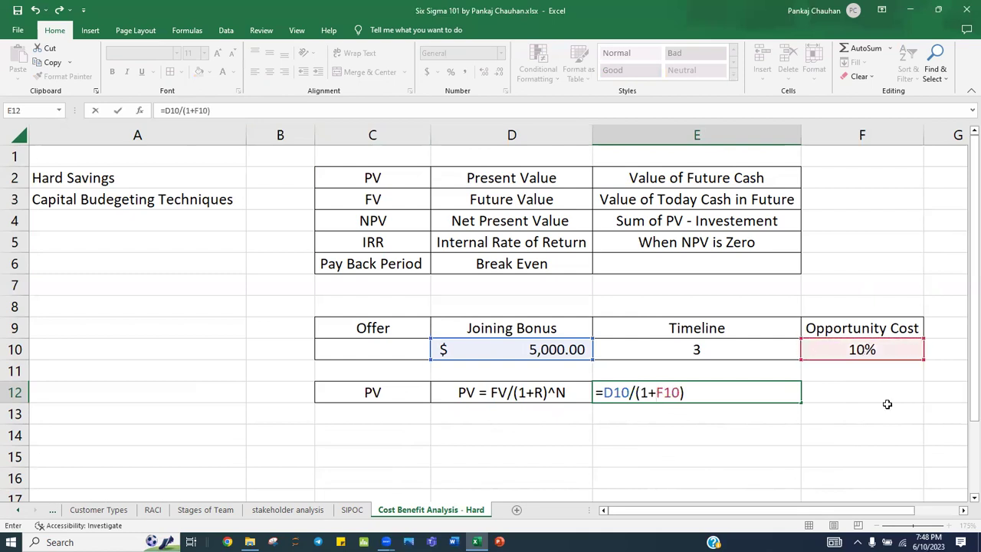
type("^3")
key("Return")
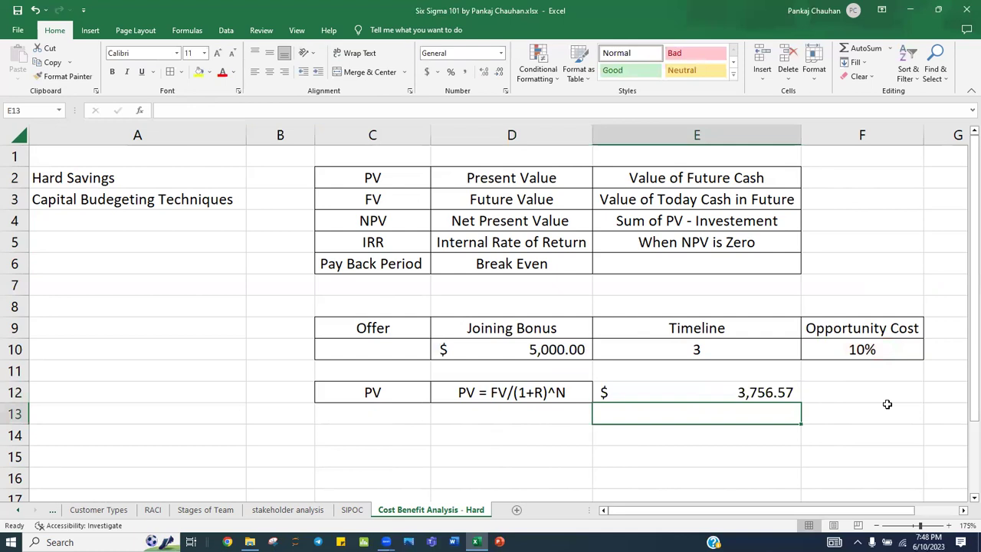
Step: Apply centre and middle alignment and all borders to the calculated present value in cell E12
left_click(762, 394)
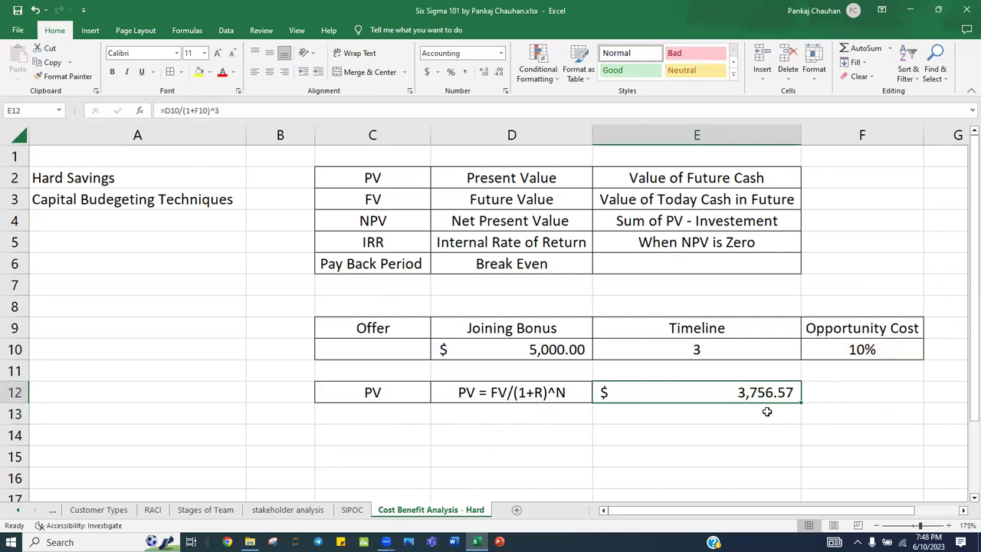
left_click(269, 53)
left_click(270, 71)
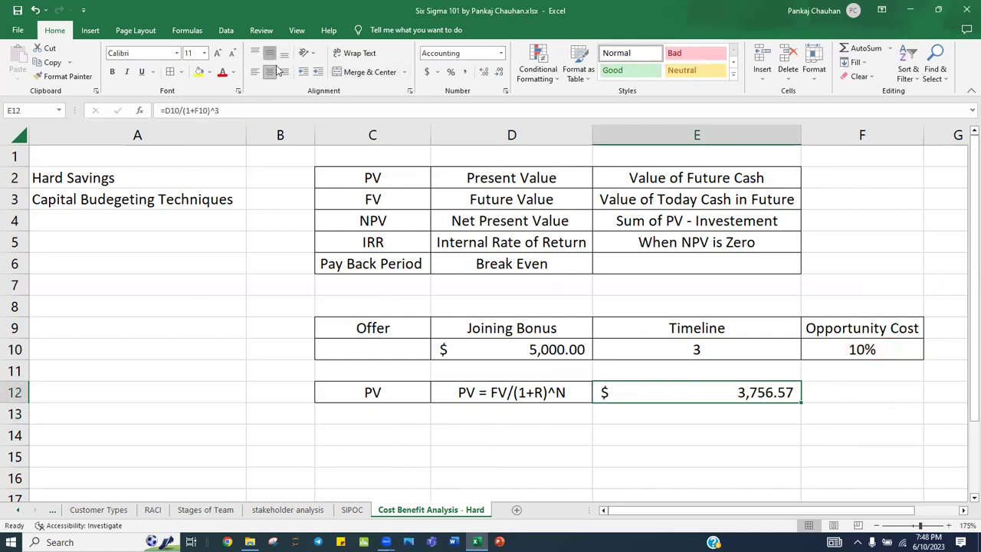
left_click(643, 420)
left_click_drag(680, 393, 552, 392)
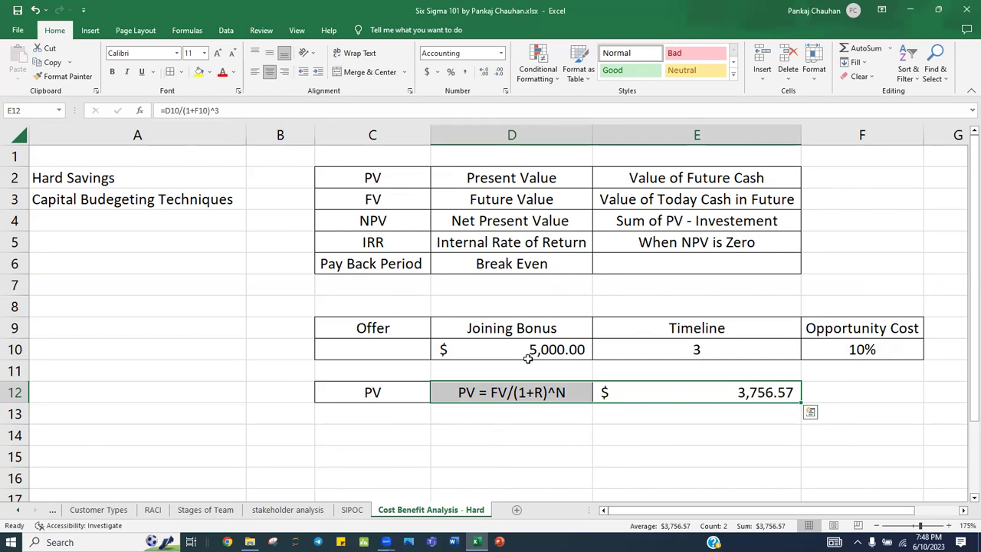
left_click(599, 441)
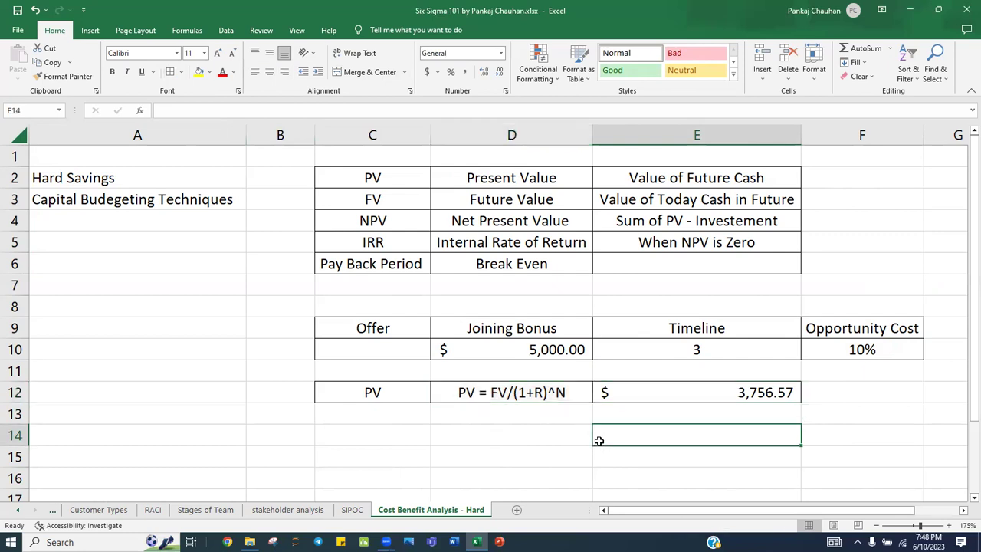
Step: Calculate the difference between the joining bonus and its present value in cell F12 with the formula =D10-E12
left_click(524, 351)
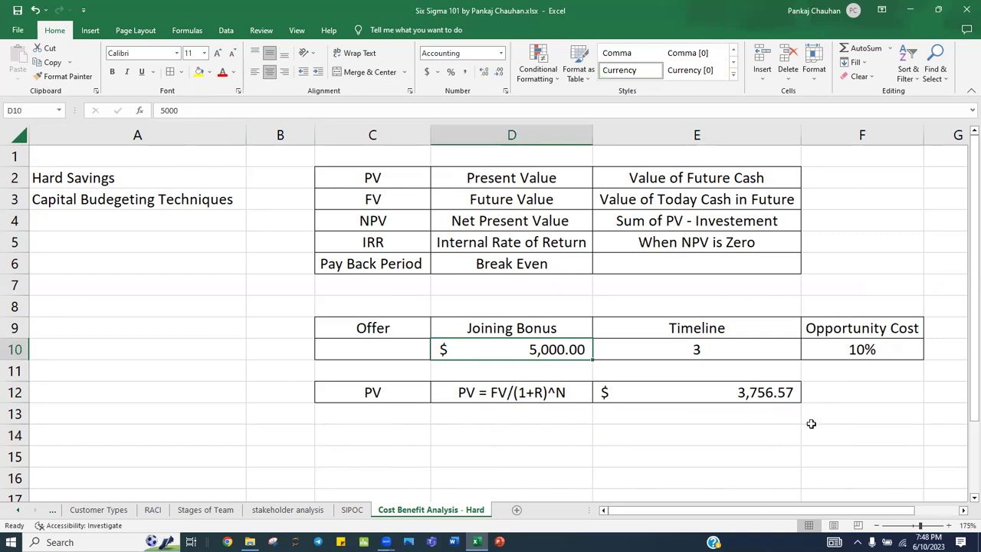
left_click(837, 392)
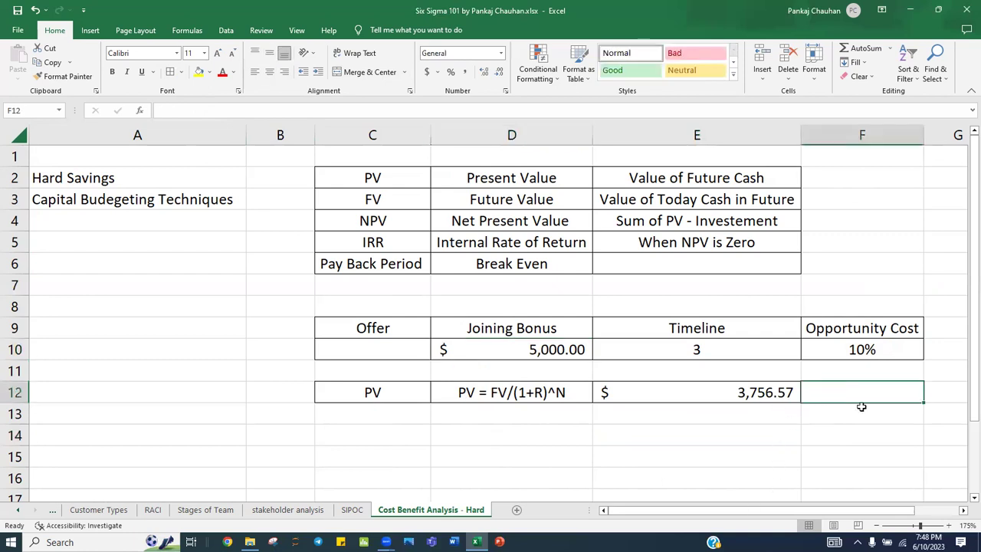
type("=")
key("Left")
key("Left")
key("Left")
key("Up")
key("Up")
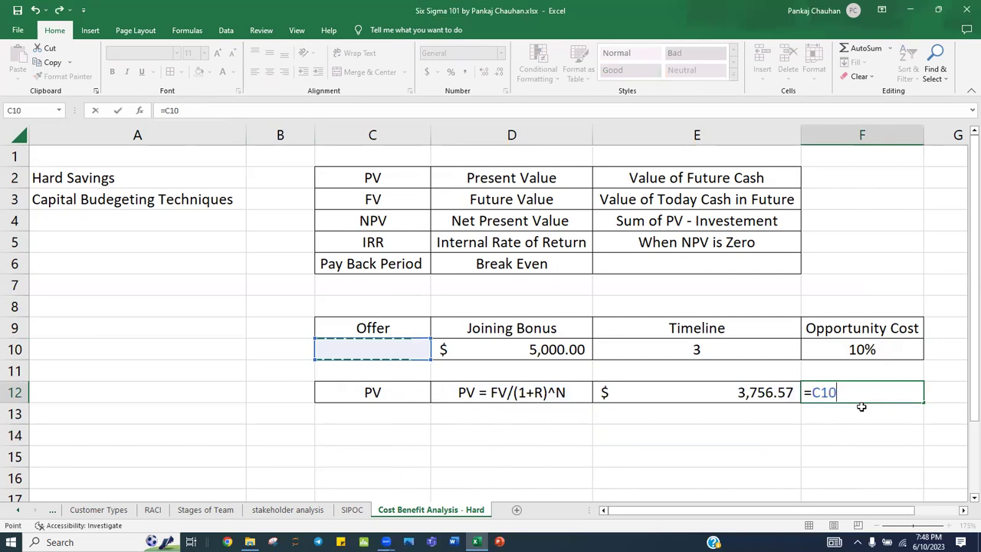
key("Right")
type("-")
key("Left")
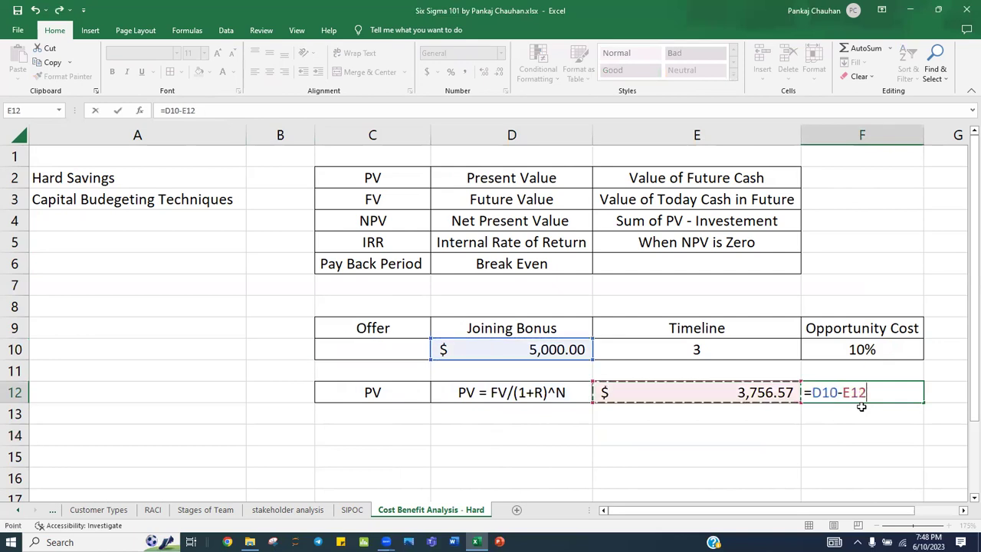
key("Return")
left_click(870, 385)
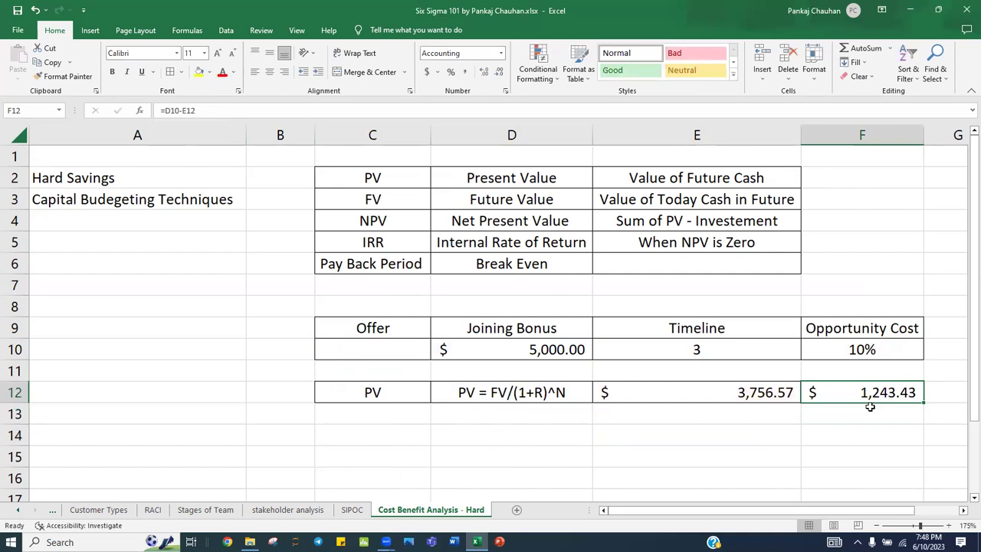
left_click_drag(856, 330, 856, 353)
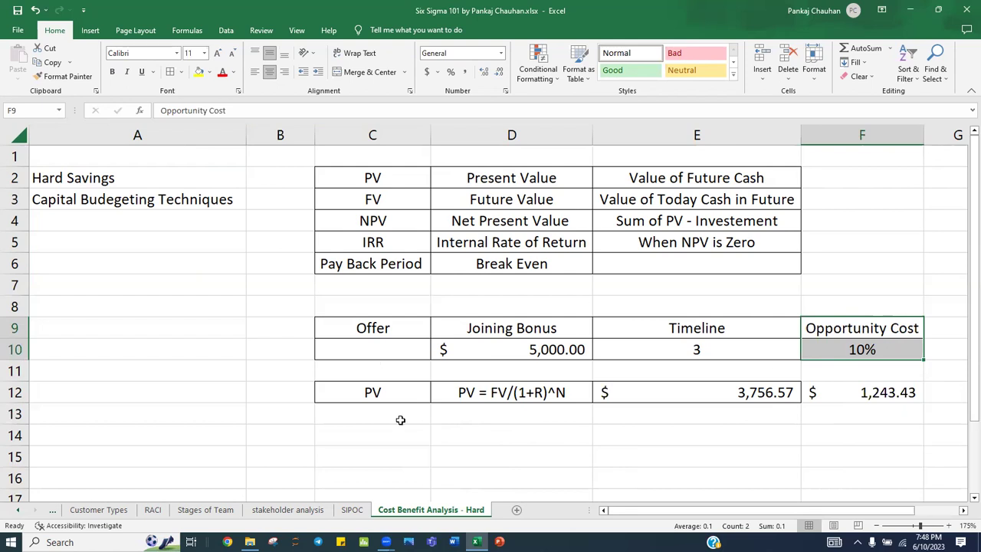
left_click_drag(383, 393, 843, 392)
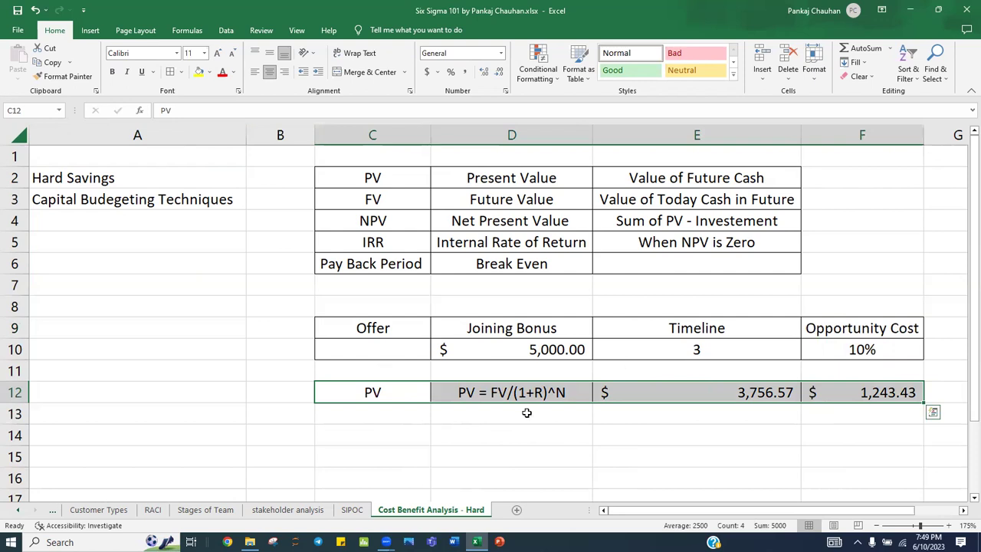
Step: Enter the label "Laon to Friend" in cell C15 below the PV row
left_click(398, 448)
type("iNVES")
key("BackSpace")
key("BackSpace")
key("BackSpace")
key("BackSpace")
type("lAON ")
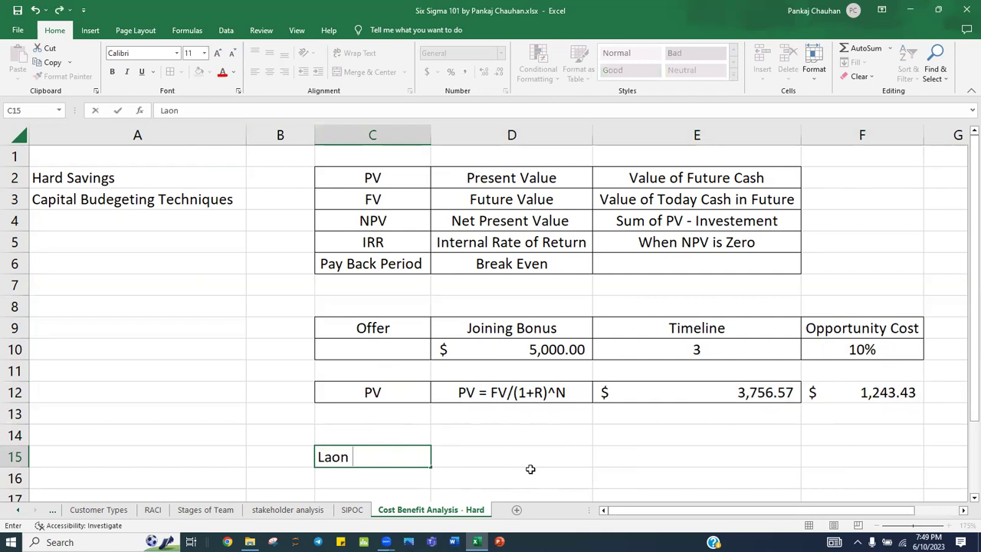
type("to Friend")
key("Return")
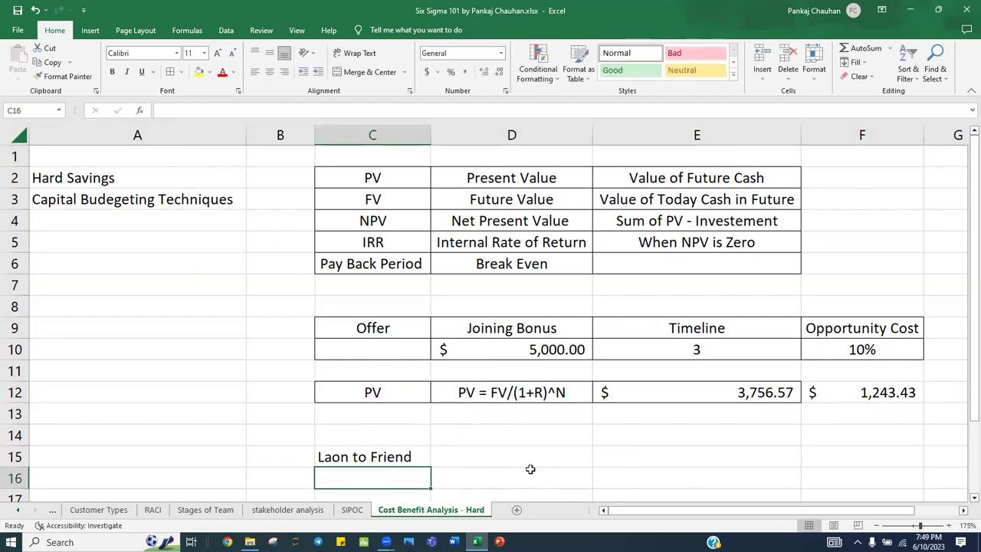
scroll(611, 453, "down", 1)
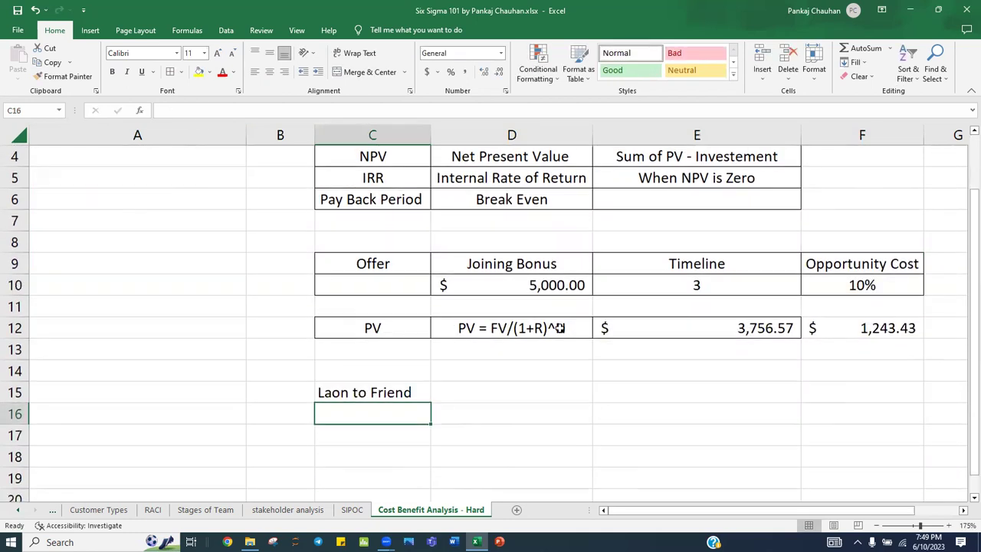
Step: Copy the joining bonus amount of $5,000.00 from D10 into cell C16 under the friend loan label
left_click(554, 289)
key("ctrl+c")
left_click(392, 412)
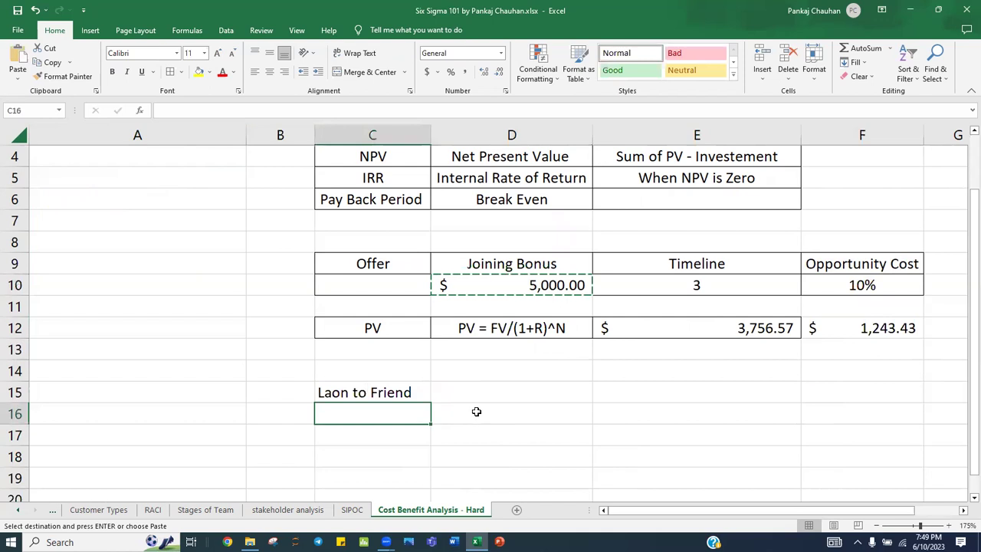
key("ctrl+v")
Step: Copy the Timeline header and value from E9:E10 to D15:D16 and set the loan's timeline to 2
left_click_drag(646, 265, 650, 281)
key("ctrl+c")
left_click(522, 391)
key("ctrl+v")
left_click(529, 414)
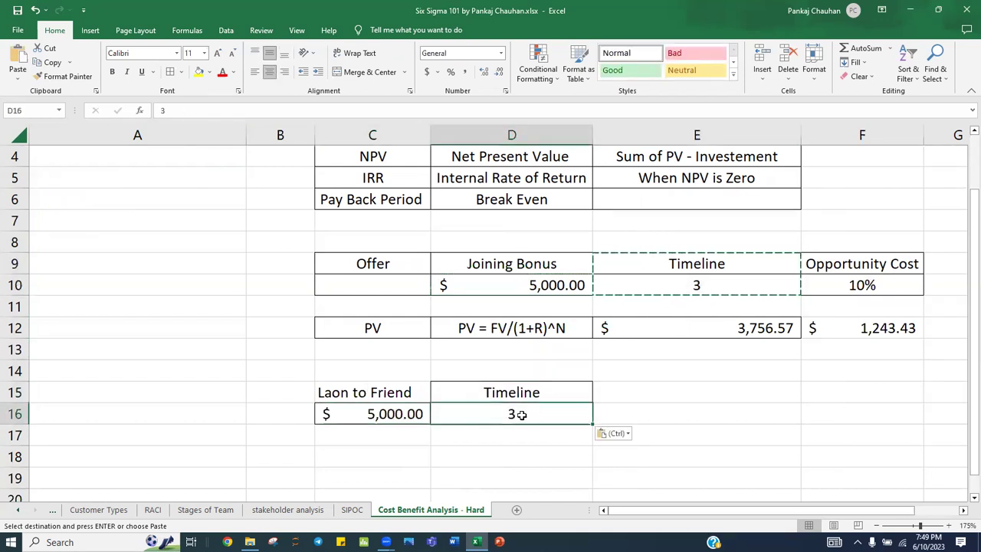
type("2")
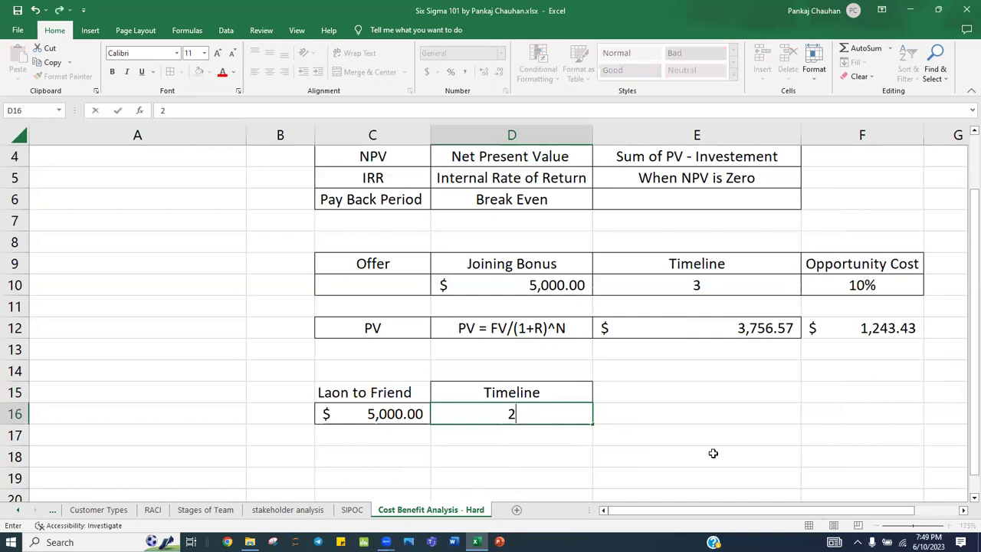
key("Return")
Step: Copy the Opportunity Cost header and its 10% value from F9:F10 to E15:E16
left_click_drag(883, 262, 876, 278)
key("ctrl+c")
left_click(681, 387)
key("ctrl+v")
left_click(629, 452)
Step: Apply centre and middle alignment and all borders to the loan label and amount in C15:C16
left_click_drag(354, 399, 627, 406)
key("Escape")
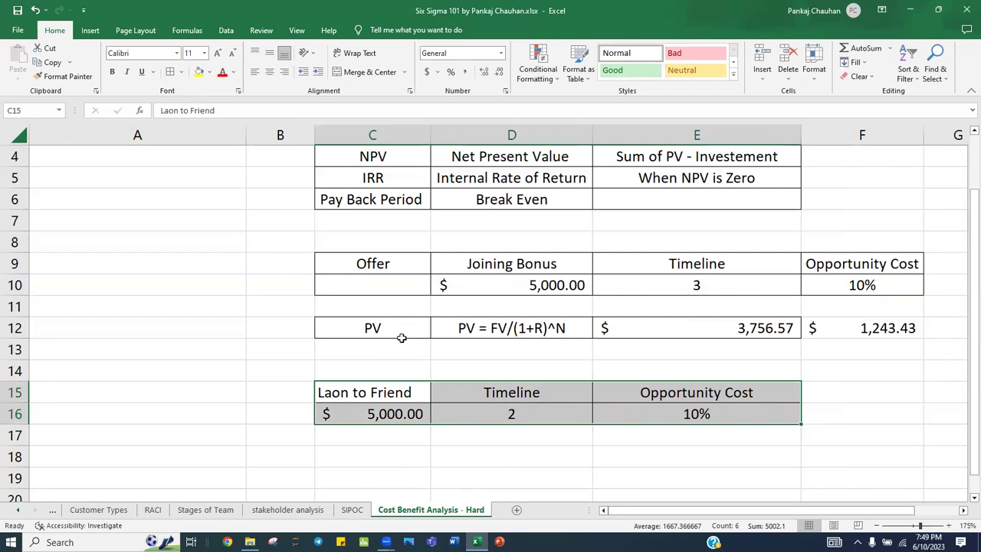
left_click(380, 414)
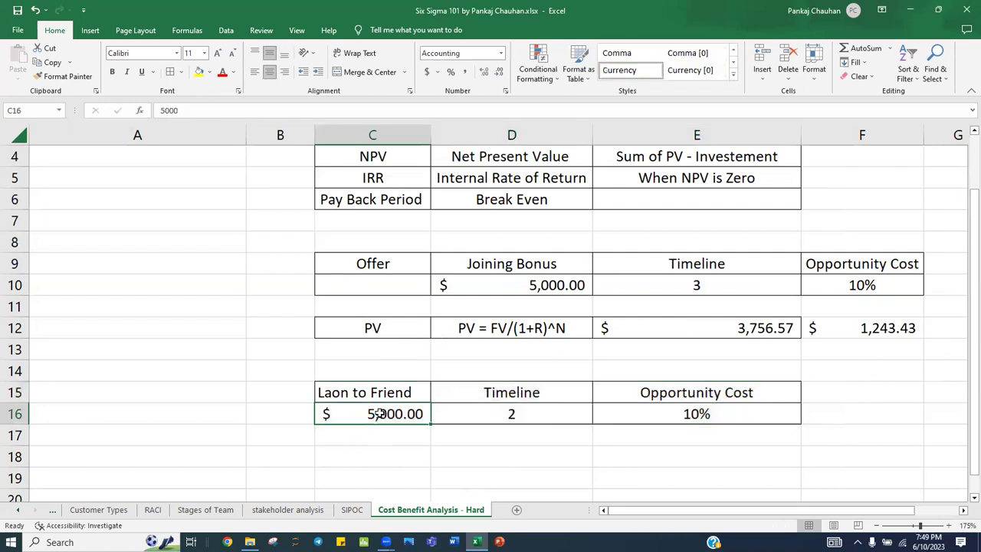
left_click_drag(387, 394, 386, 414)
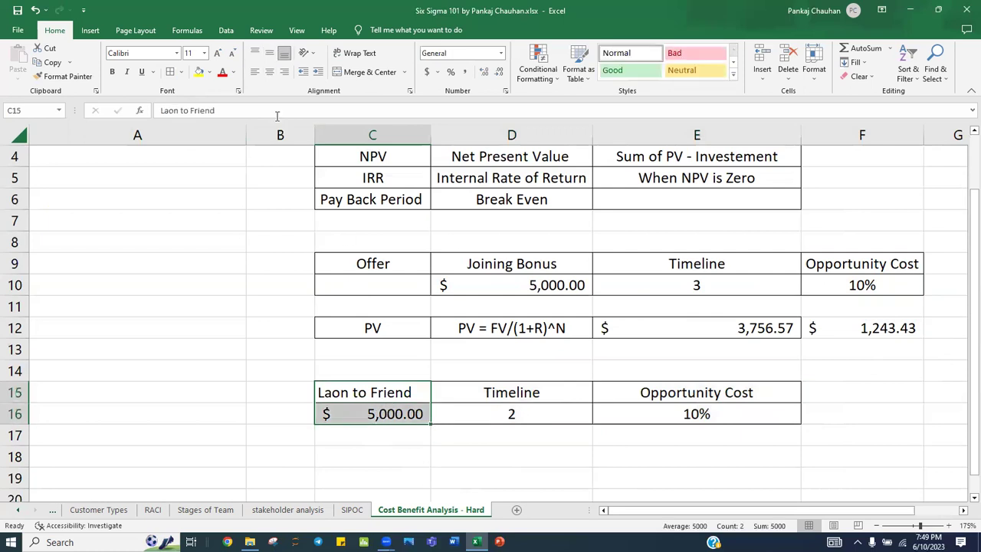
left_click(269, 71)
Step: Correct the spelling of the label in cell C15 to "Loan to Friend"
double_click(340, 393)
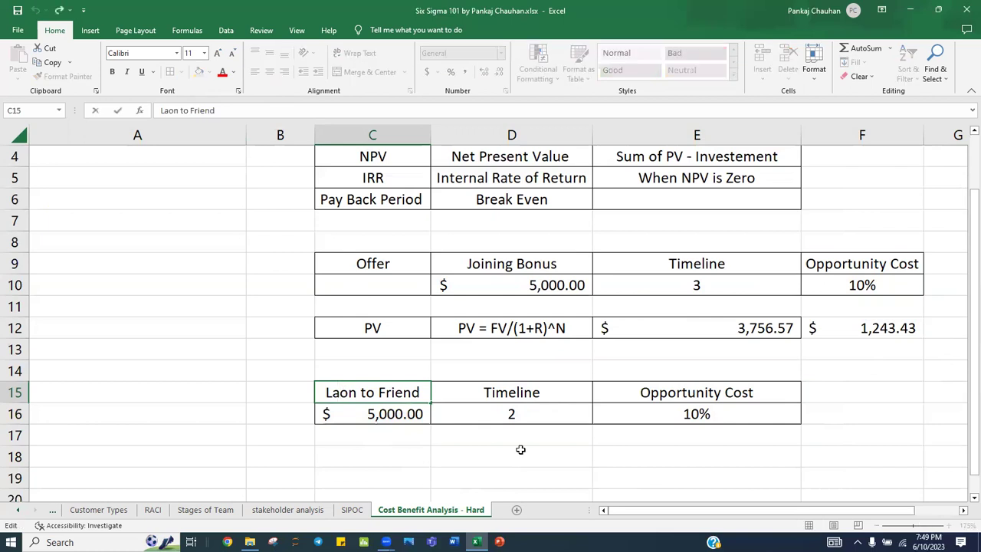
key("BackSpace")
type("a")
key("Return")
Step: Enter the label "FV" in cell C18 below the loan table
left_click(355, 457)
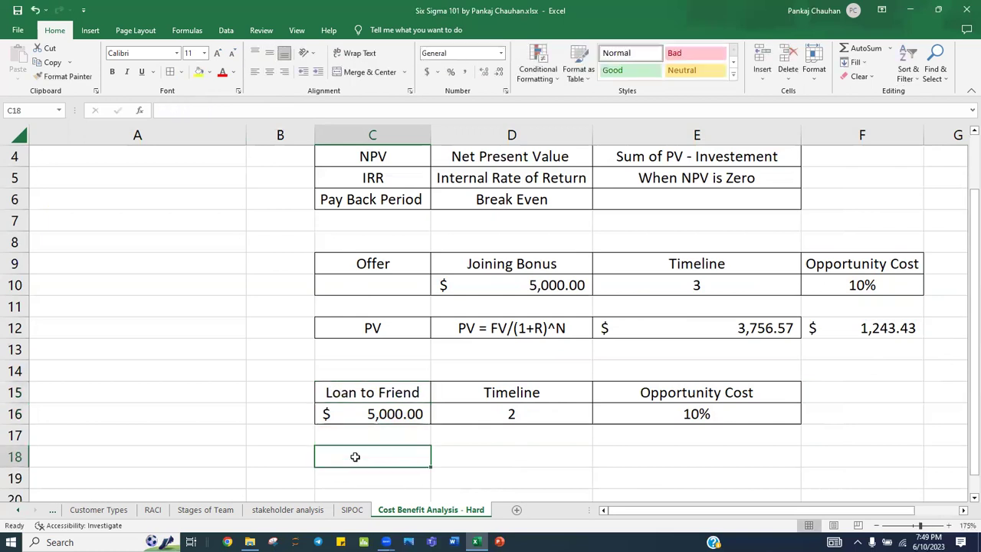
type("fv")
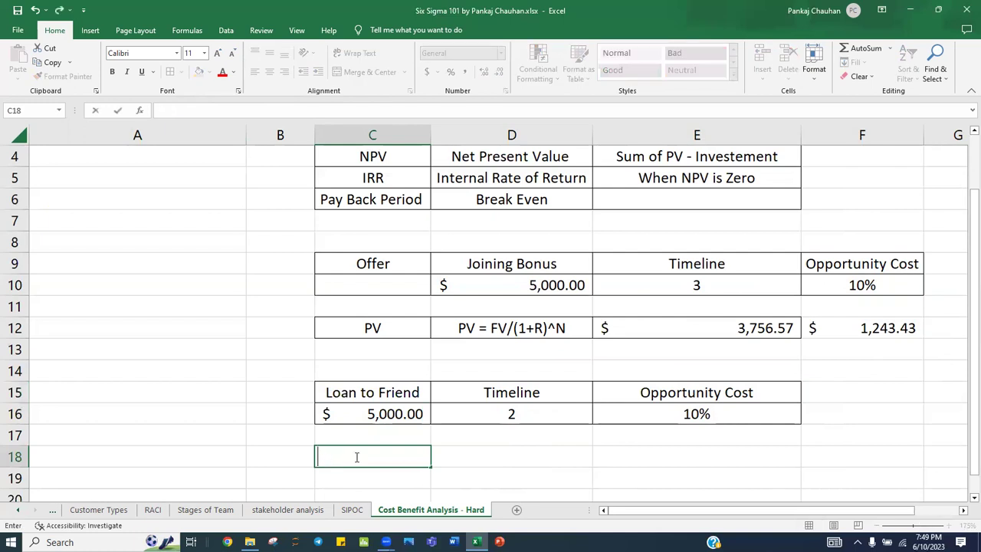
key("Return")
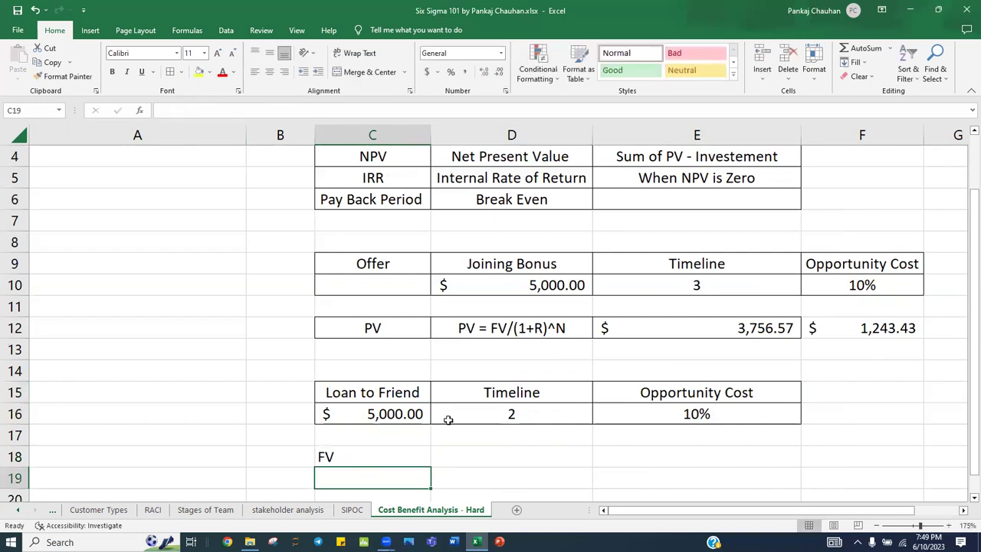
Step: Write the future value formula as text, "FV = PV*(1+R)^N", in cell D18, modelled on the PV formula in D12
left_click(505, 328)
left_click_drag(505, 329, 499, 345)
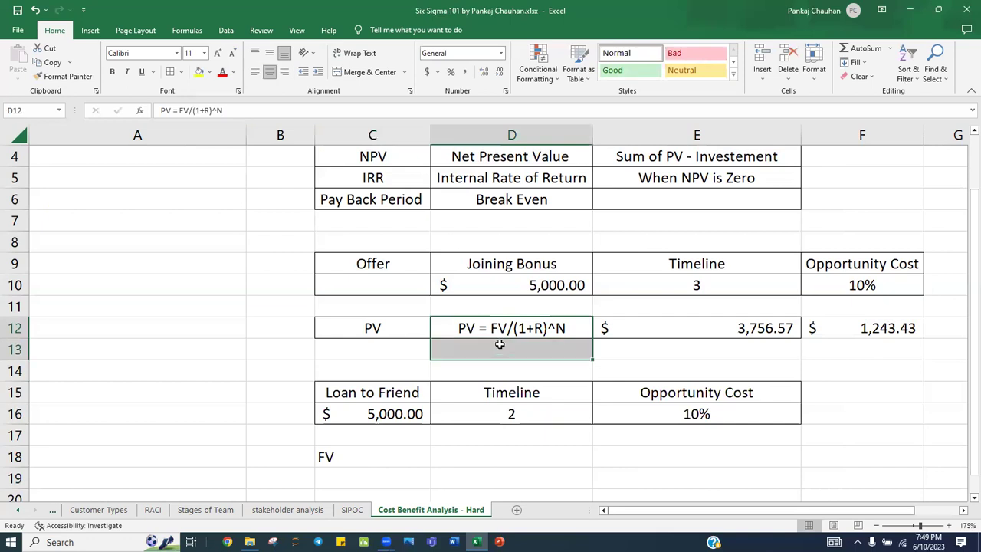
left_click(464, 453)
type("FV")
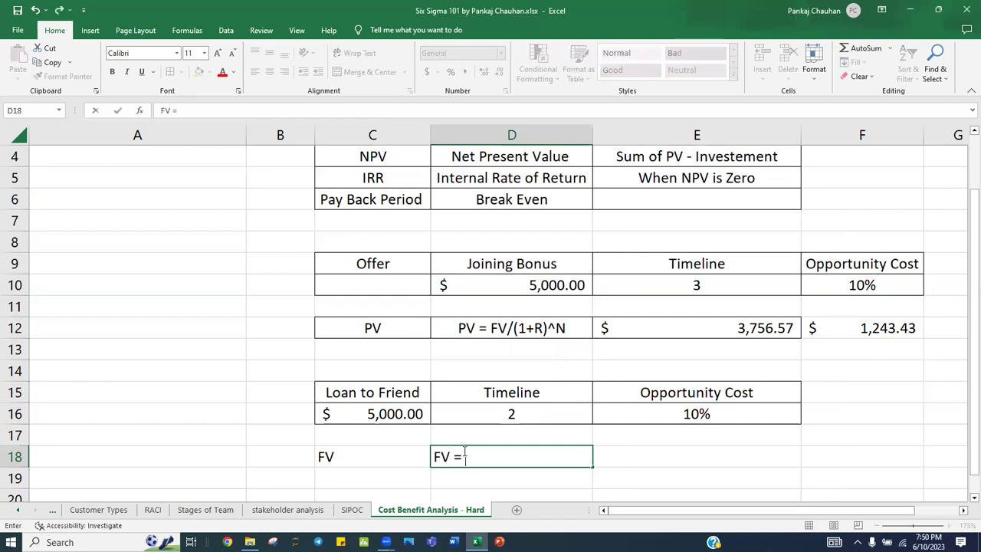
type(" = PV*")
type("1")
key("BackSpace")
type("(1+R)^N")
key("Return")
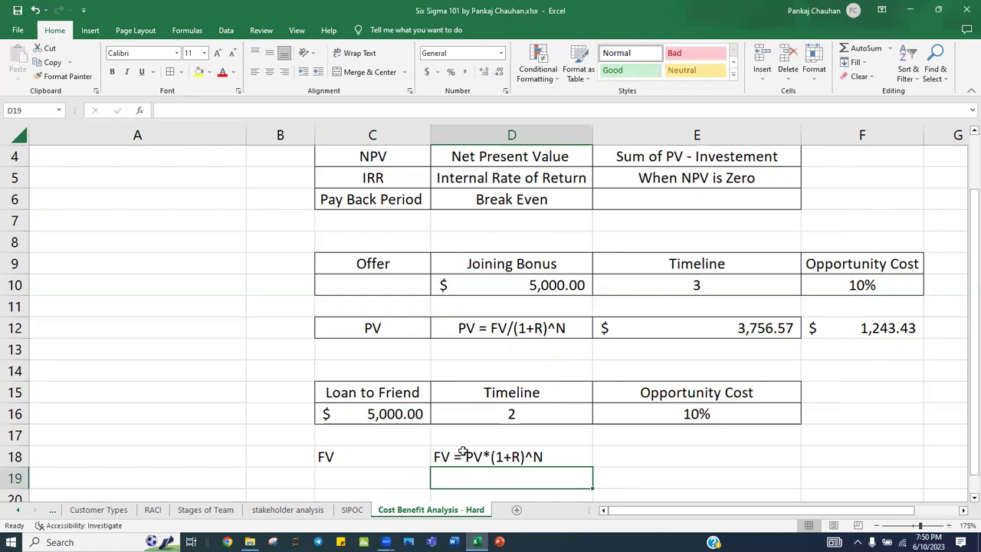
Step: Calculate the future value of the loan in cell E18 with the formula =C16*(1+E16)^D16
key("Up")
key("Right")
type("=")
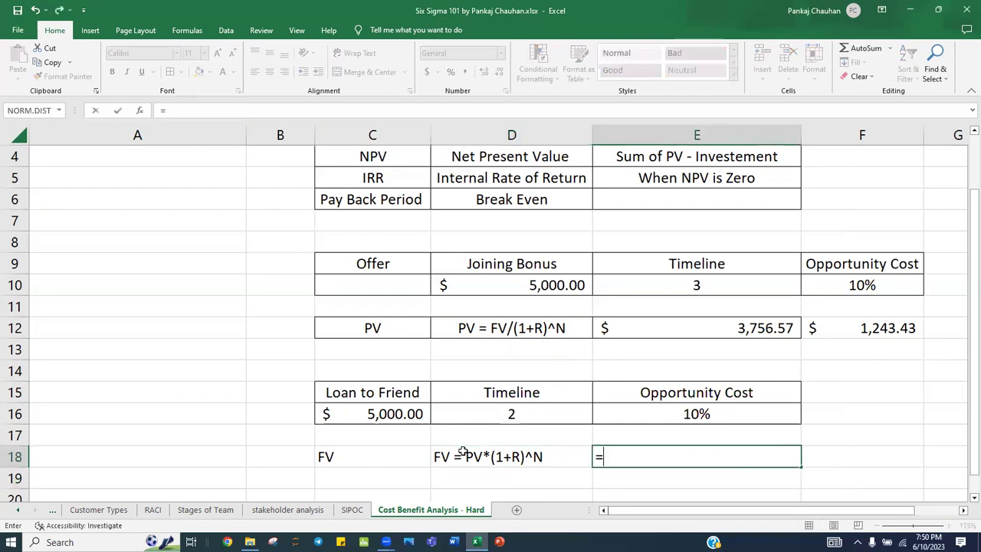
key("Up")
key("Up")
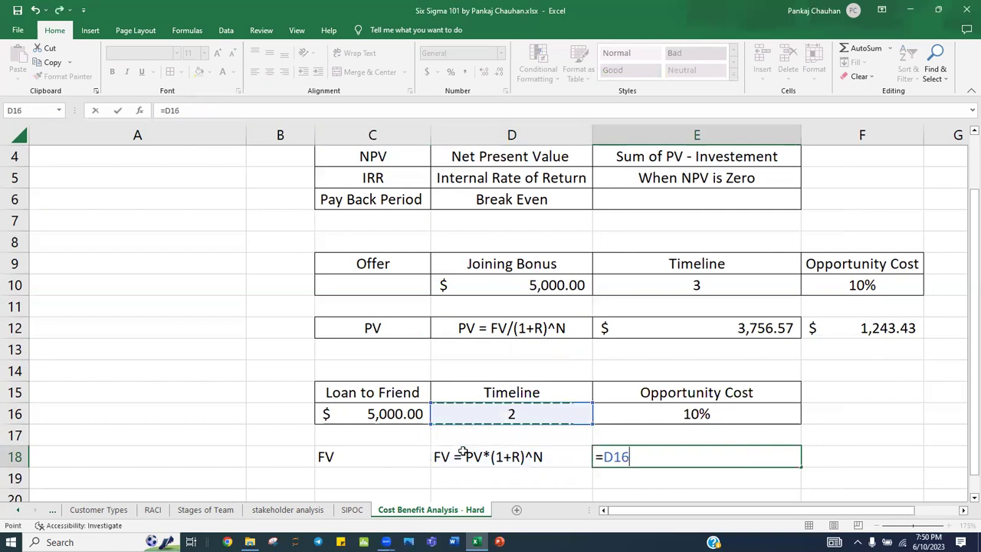
key("Left")
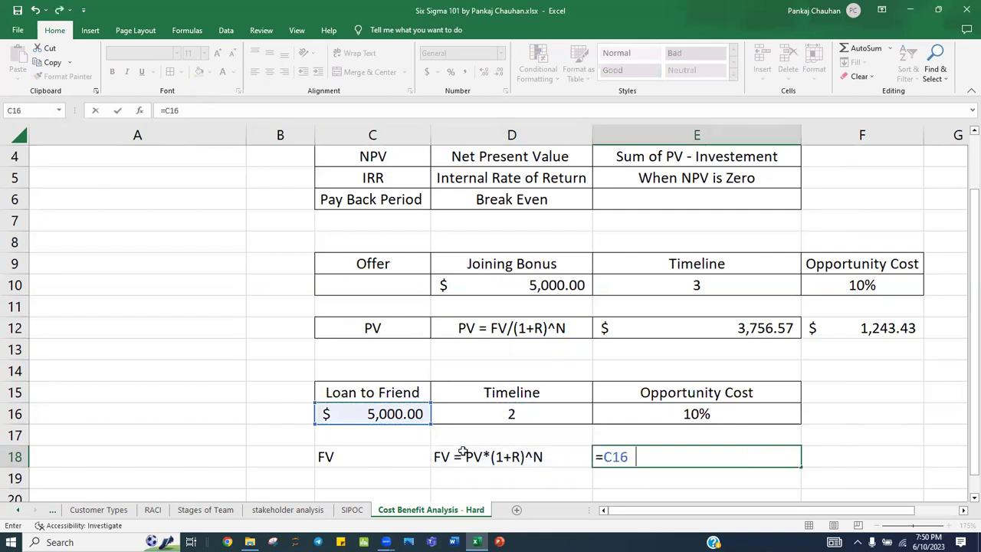
type("(1+")
left_click(712, 414)
type(")^")
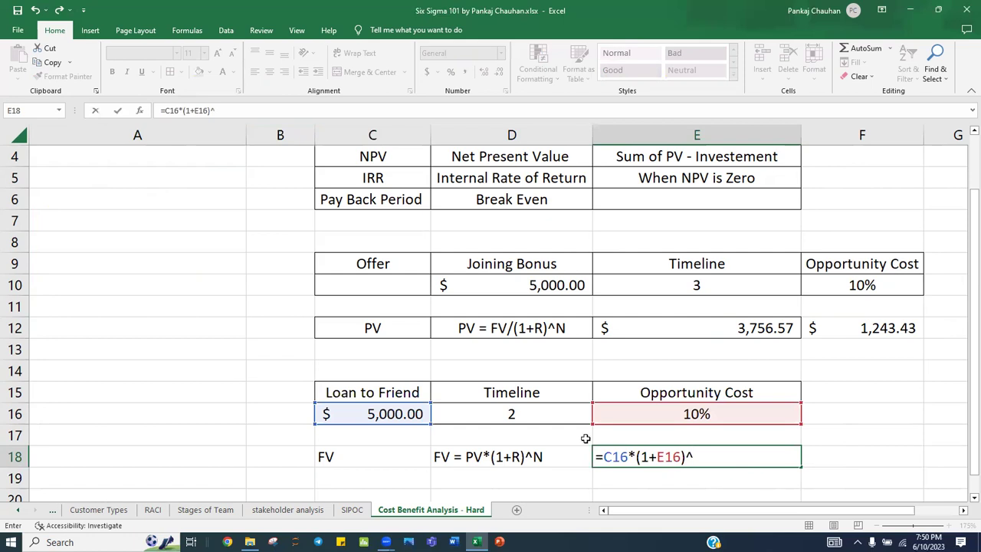
left_click(524, 414)
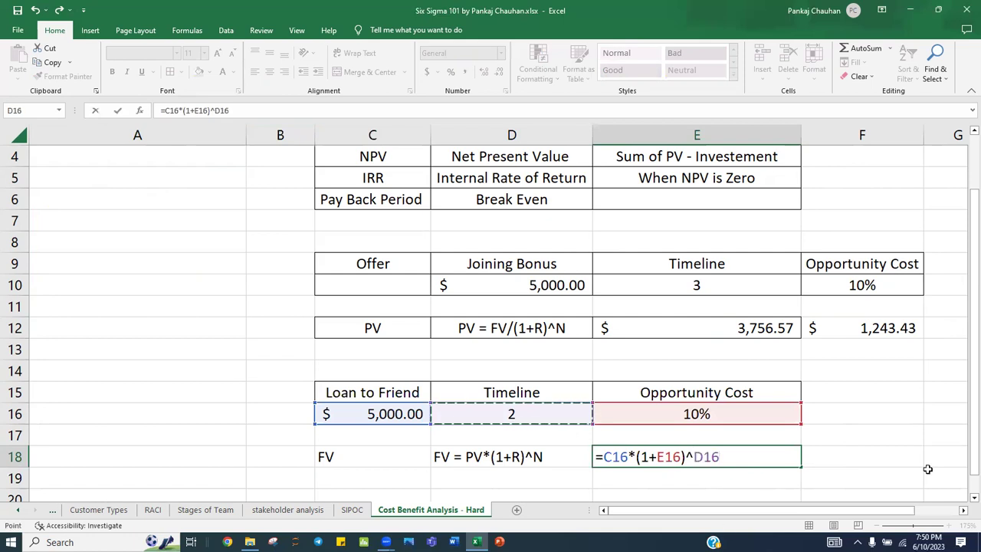
key("Return")
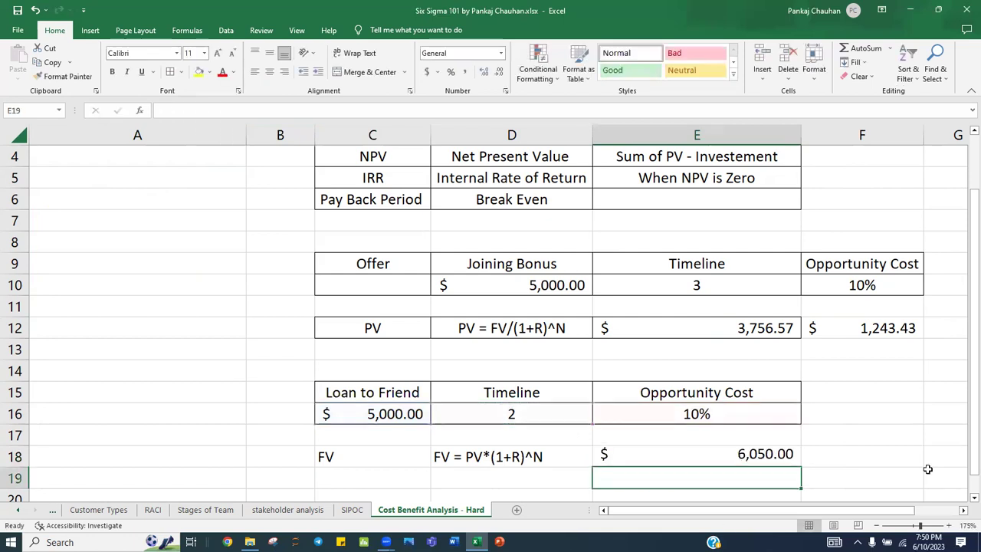
Step: Apply centre and middle alignment and all borders to the FV row in C18:E18
scroll(736, 441, "down", 1)
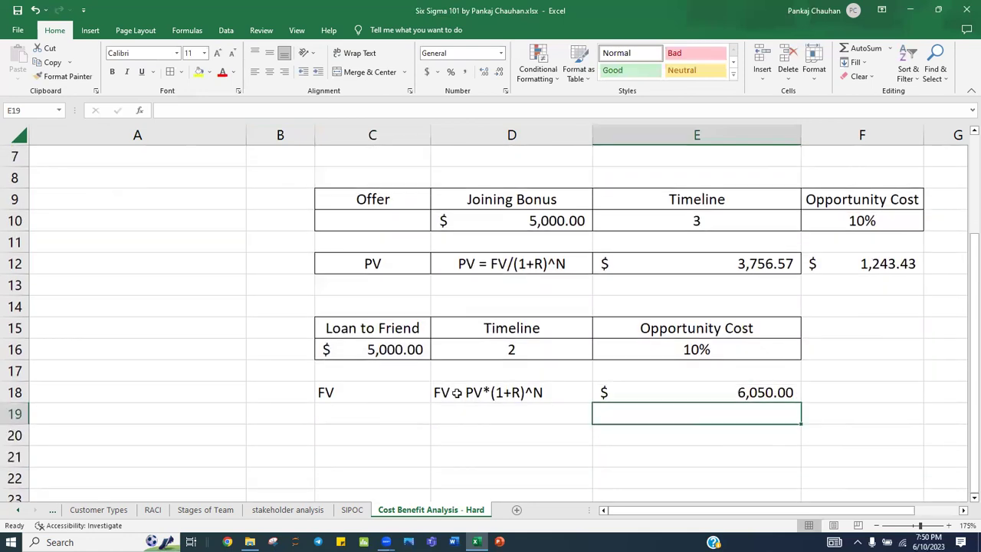
left_click_drag(340, 391, 699, 383)
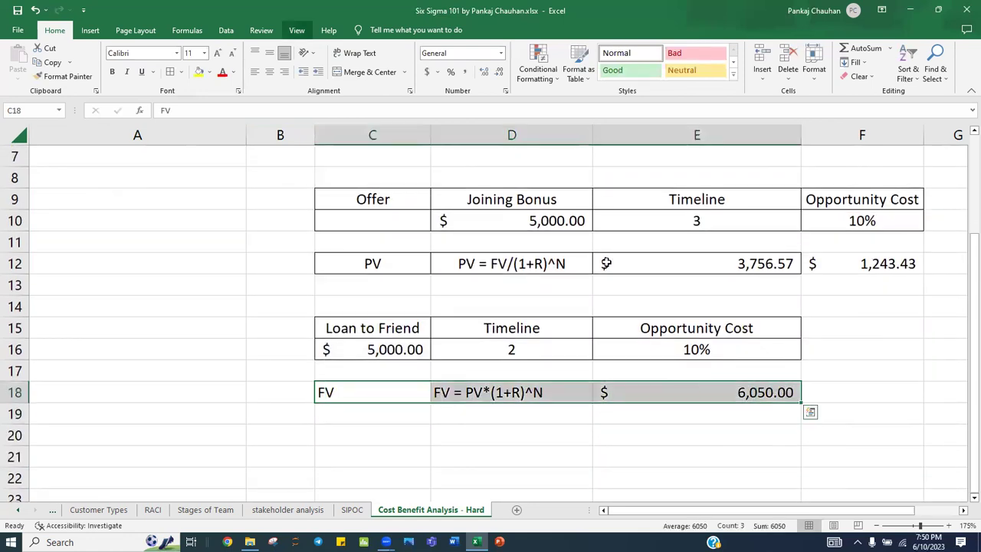
left_click(269, 71)
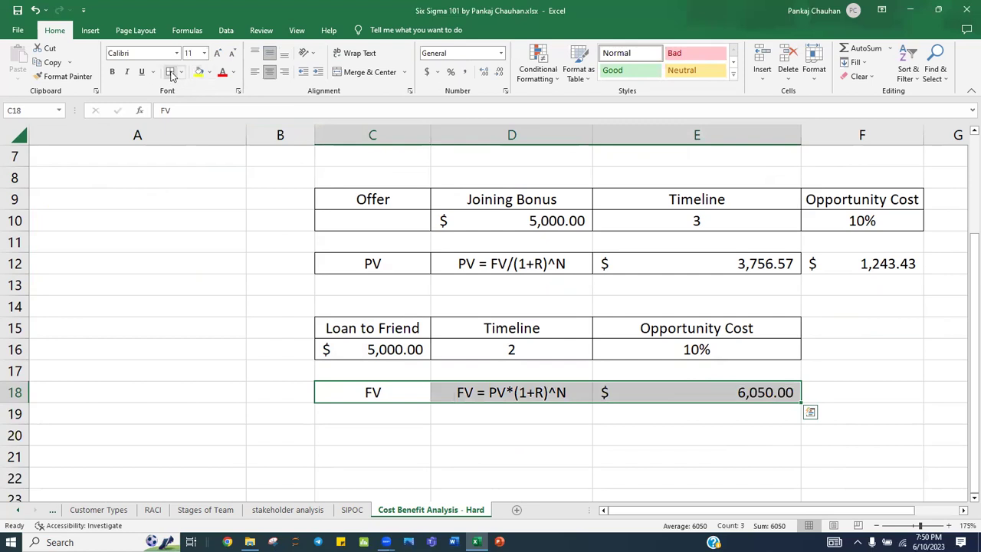
left_click(419, 350)
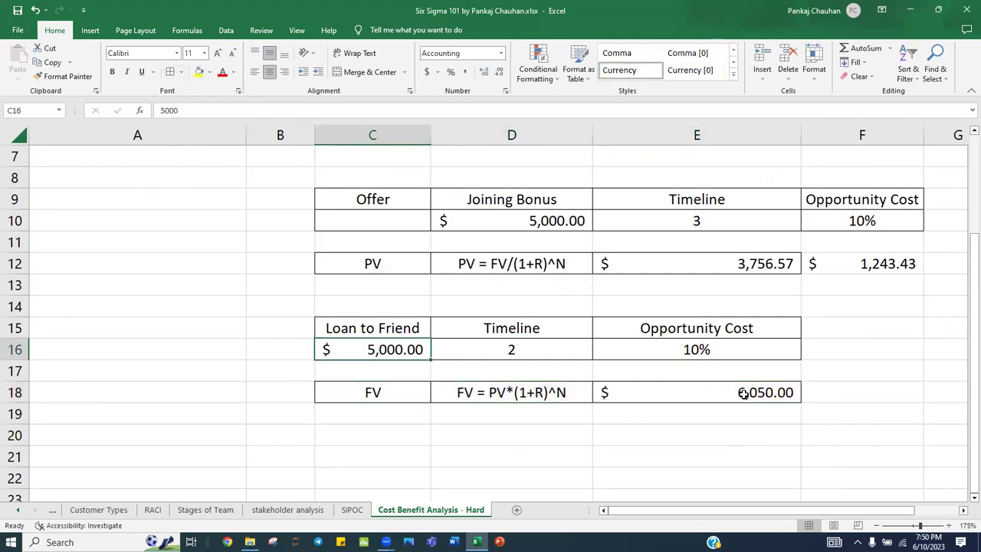
Step: Calculate the difference between the loan's future value and the loan amount in cell F18 with the formula =E18-C16
left_click(831, 393)
type("=")
key("Left")
type("-")
key("Left")
key("Left")
key("Left")
key("Up")
key("Up")
key("Return")
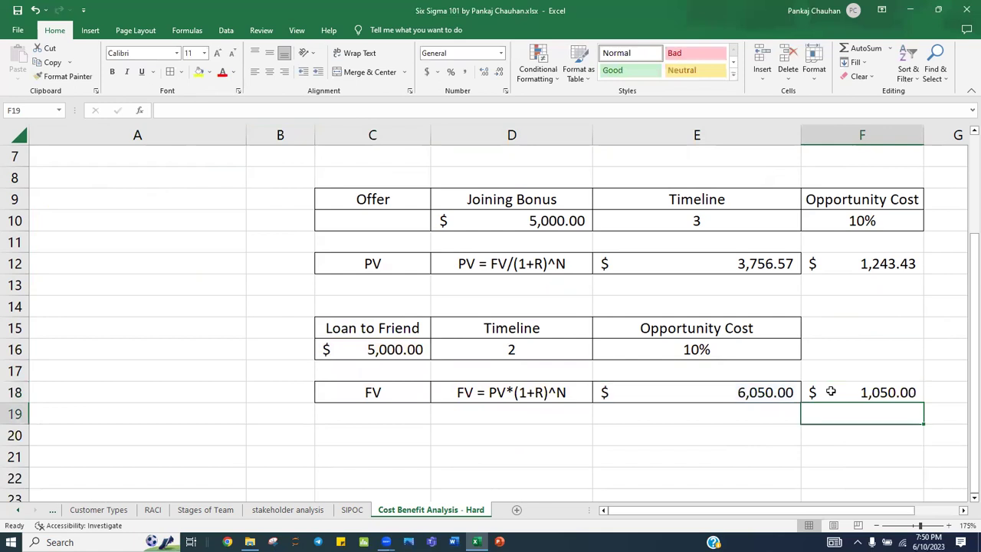
left_click(831, 392)
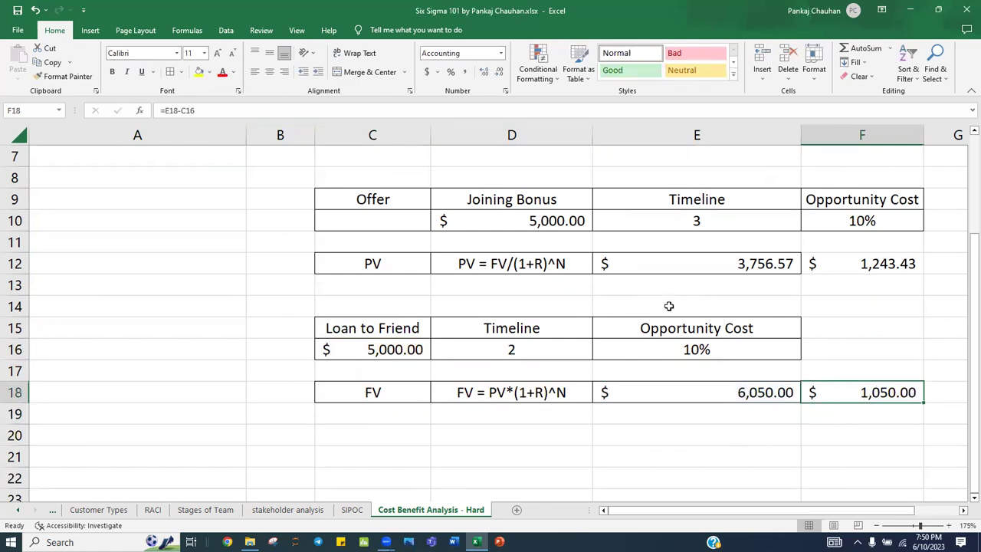
Step: Copy the NPV row from C4:E4 in the terms table to C22:E22 and save the workbook
left_click_drag(680, 322, 722, 360)
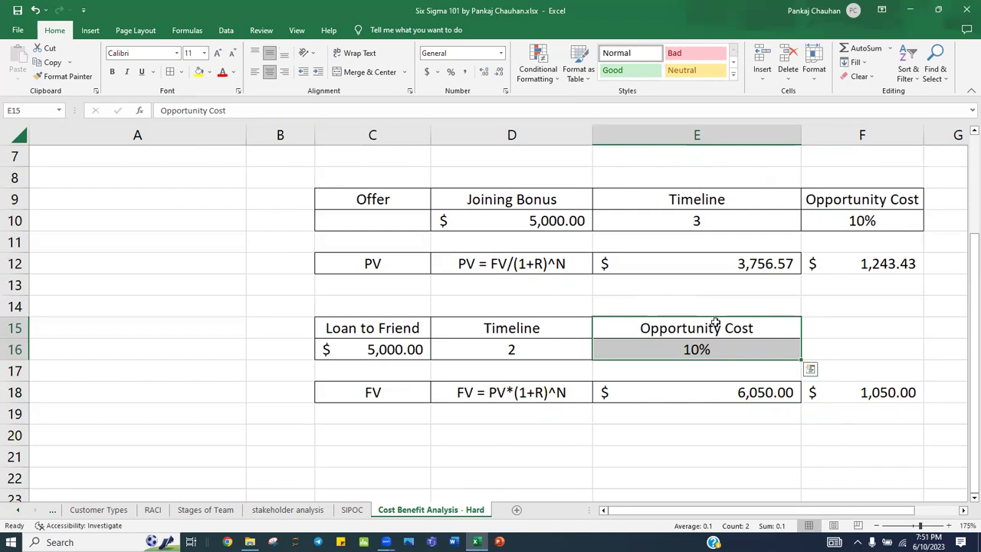
scroll(546, 322, "up", 2)
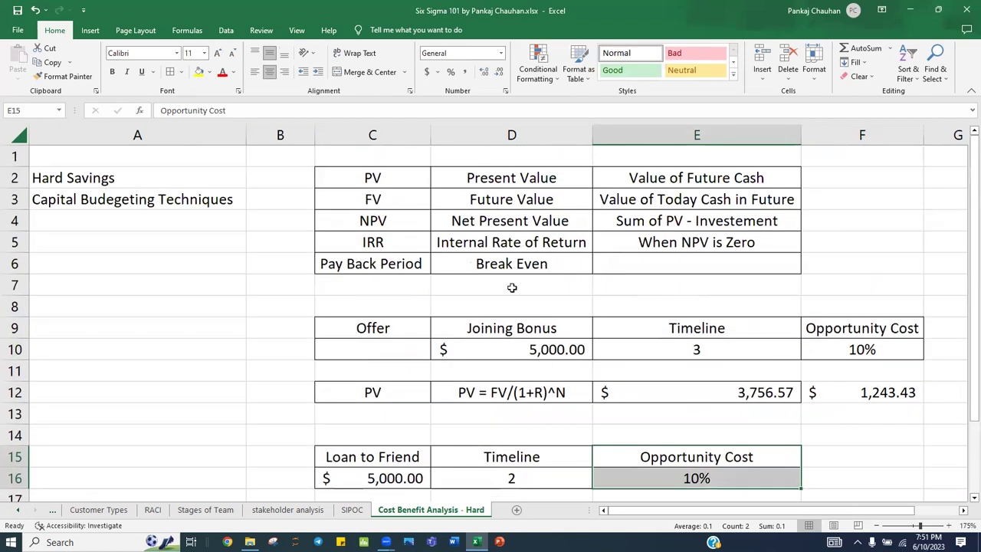
left_click(372, 223)
left_click_drag(537, 221, 690, 222)
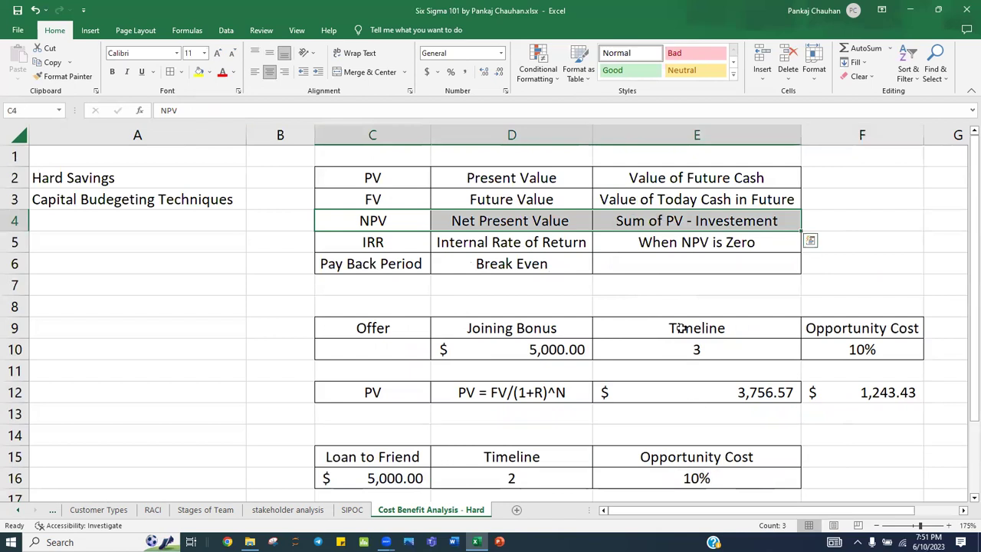
key("ctrl+c")
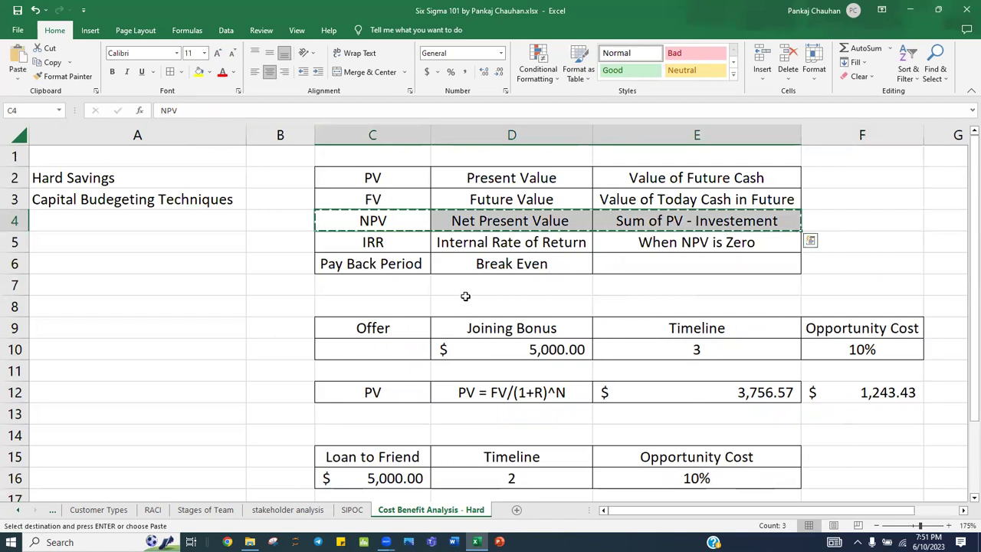
scroll(465, 293, "down", 5)
left_click(357, 288)
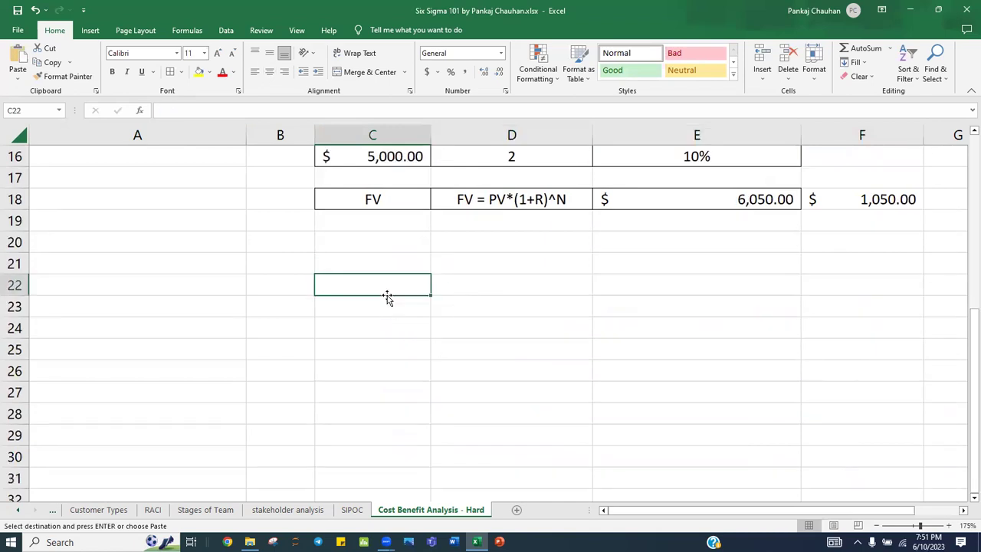
key("ctrl+v")
left_click(490, 308)
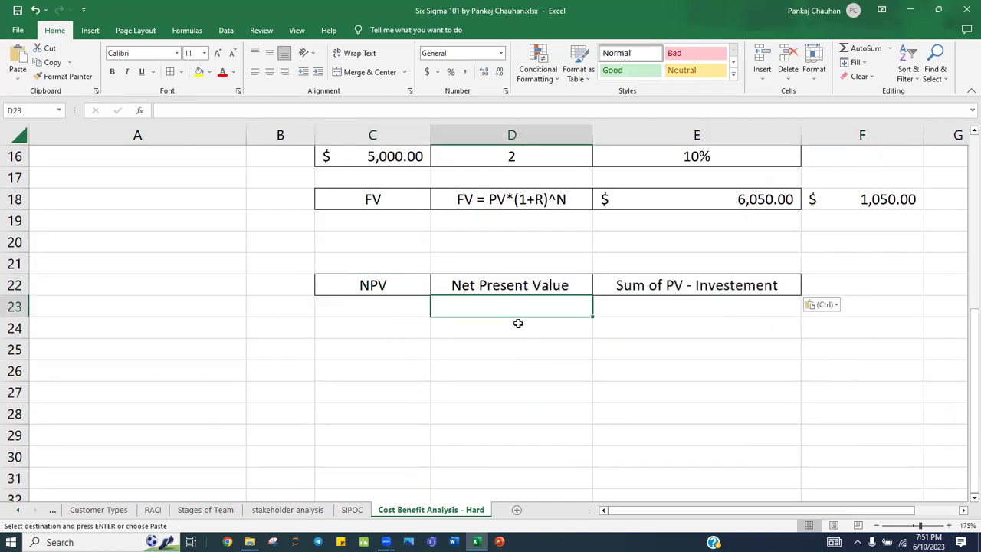
key("ctrl+s")
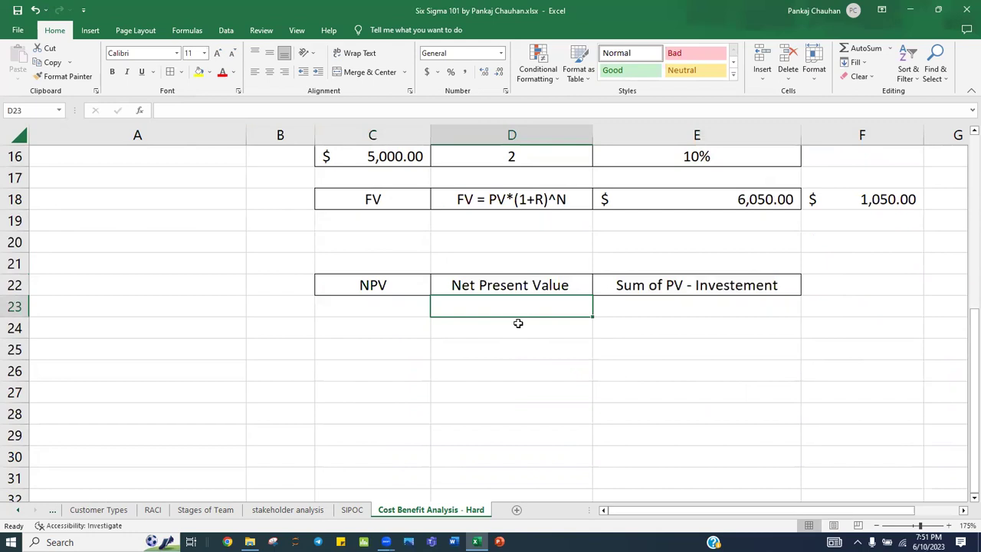
Step: Enter the label "Investment" in cell C24 below the copied NPV row and move to cell D24
left_click(361, 328)
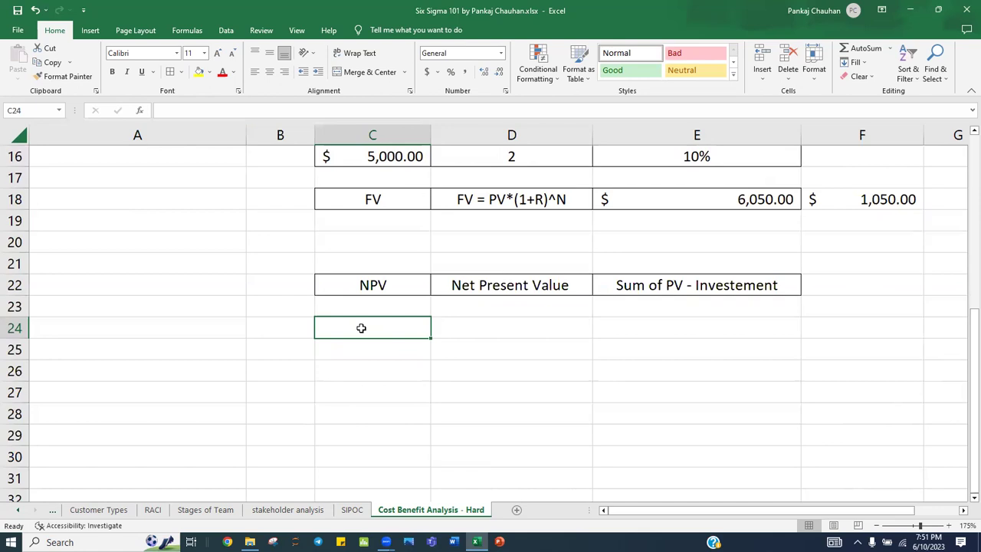
type("iNVESTMENT")
key("Return")
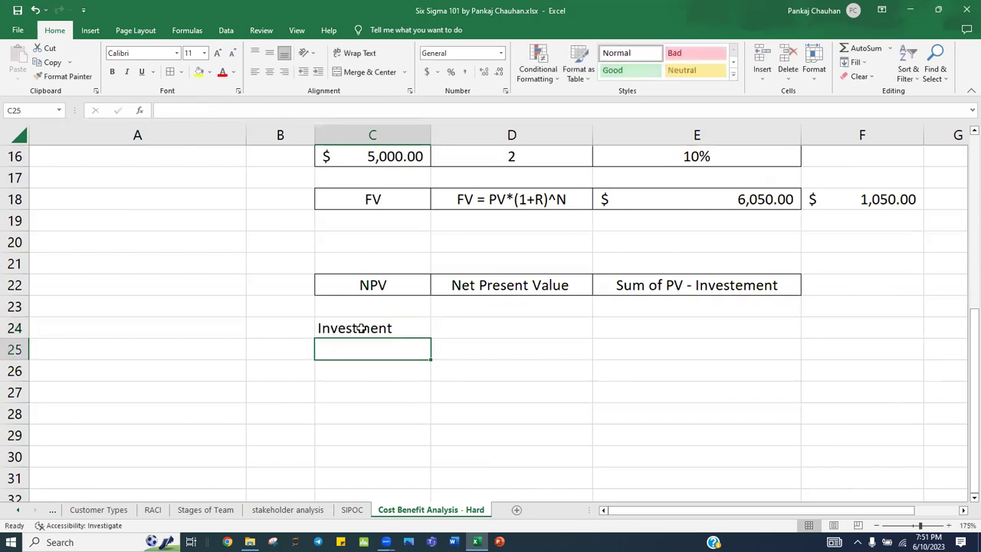
key("Up")
key("Right")
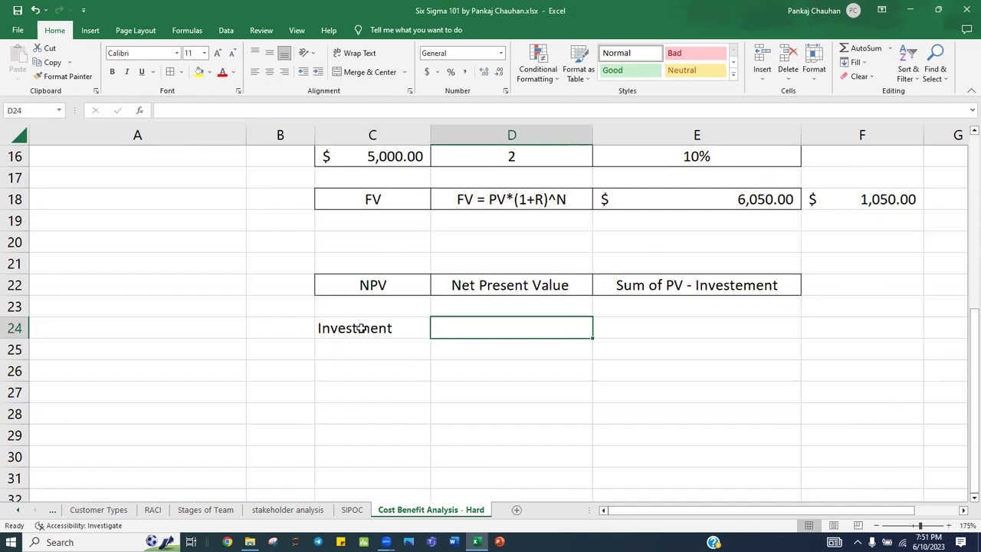
Step: Enter 5000 in cell D24 beside the Investment label and copy the currency and border format from C16 onto it
type("5000")
key("Return")
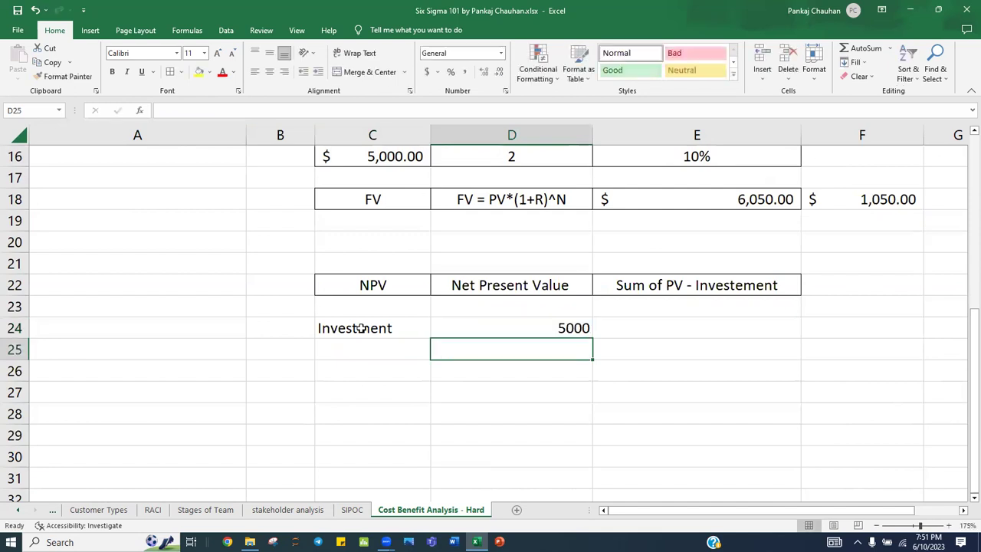
left_click(399, 155)
left_click(74, 77)
left_click(503, 322)
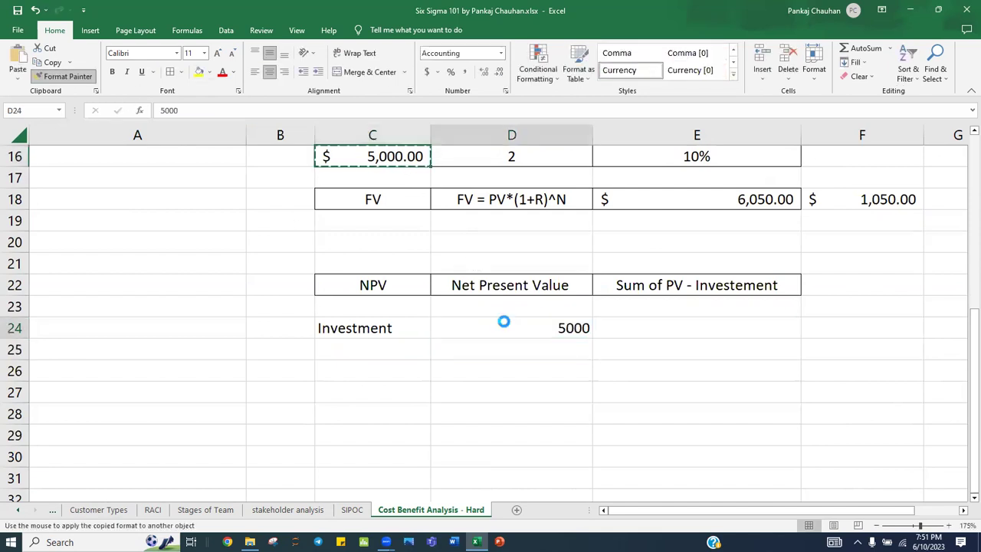
left_click(634, 327)
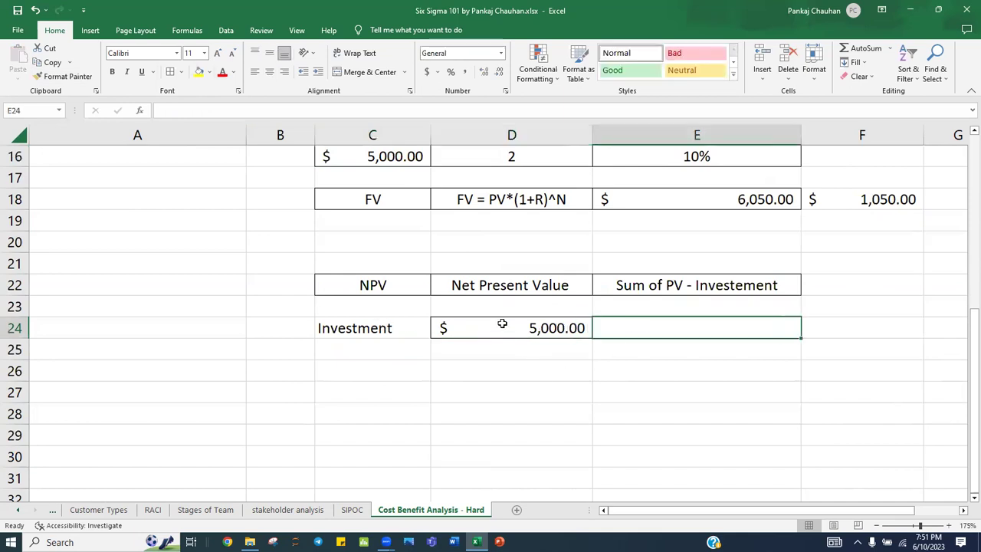
left_click(490, 345)
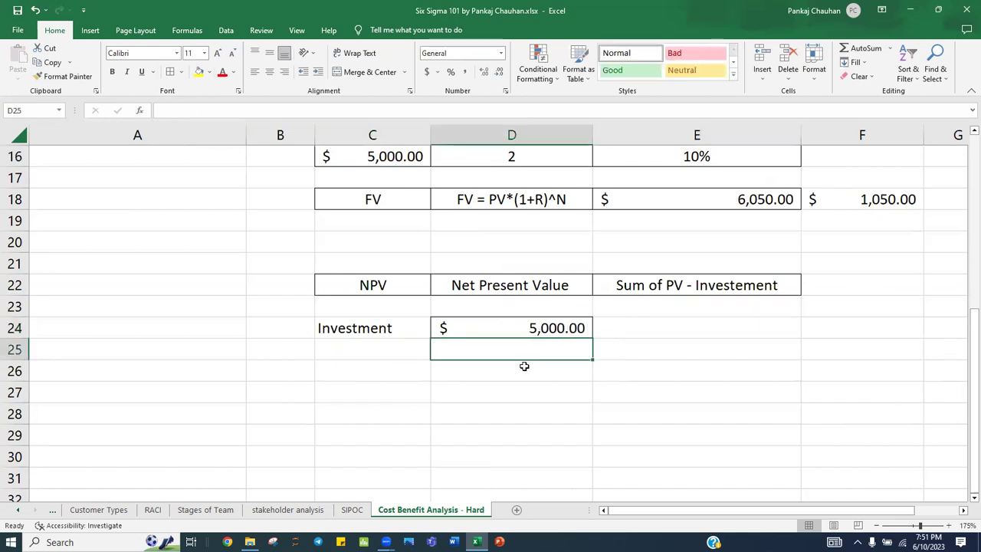
Step: Move the investment amount from D24 to C25, directly below the Investment label
left_click(508, 334)
key("ctrl+c")
left_click(370, 353)
key("ctrl+v")
left_click(491, 410)
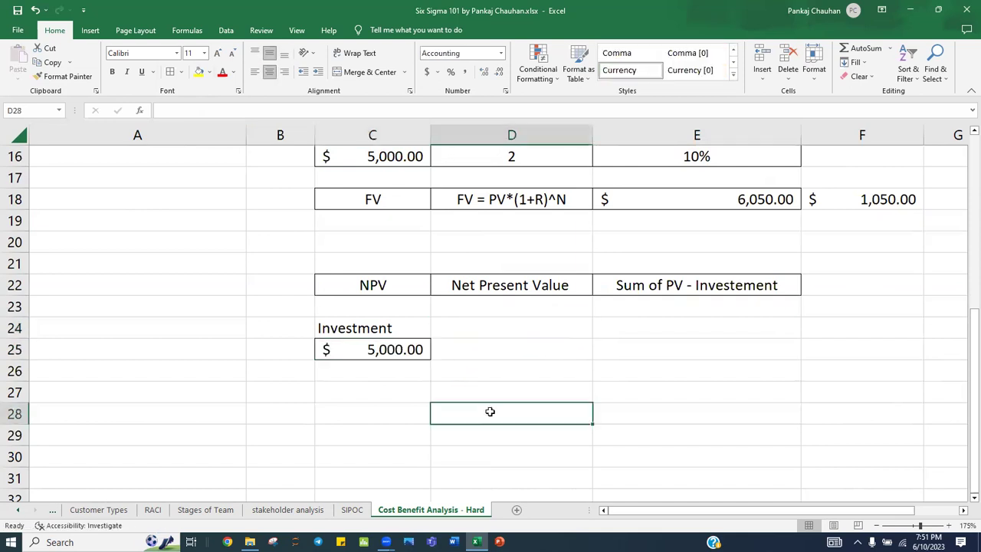
Step: Add the header "Return" in D24 and enter the formula =-C25 below it in D25
left_click(455, 332)
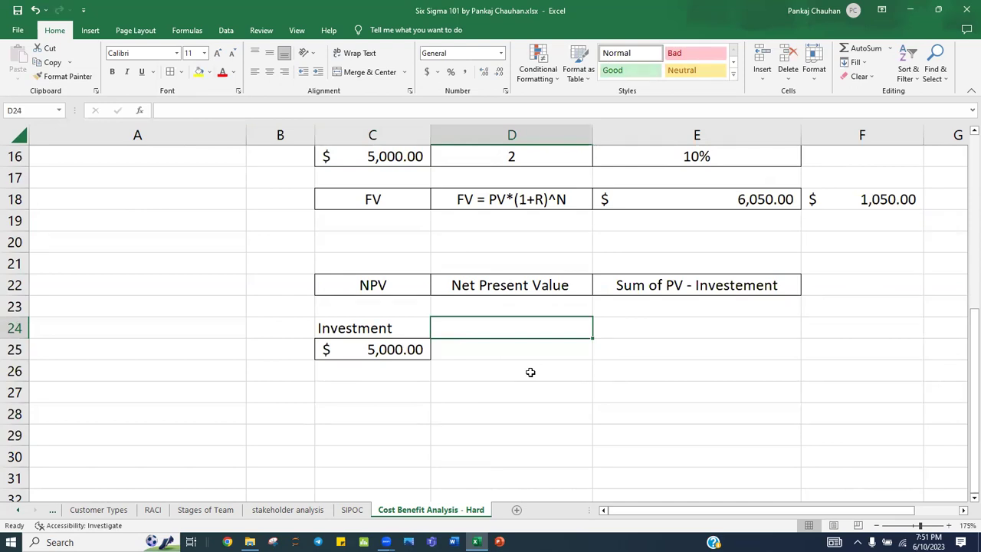
type("Yea")
key("BackSpace")
key("BackSpace")
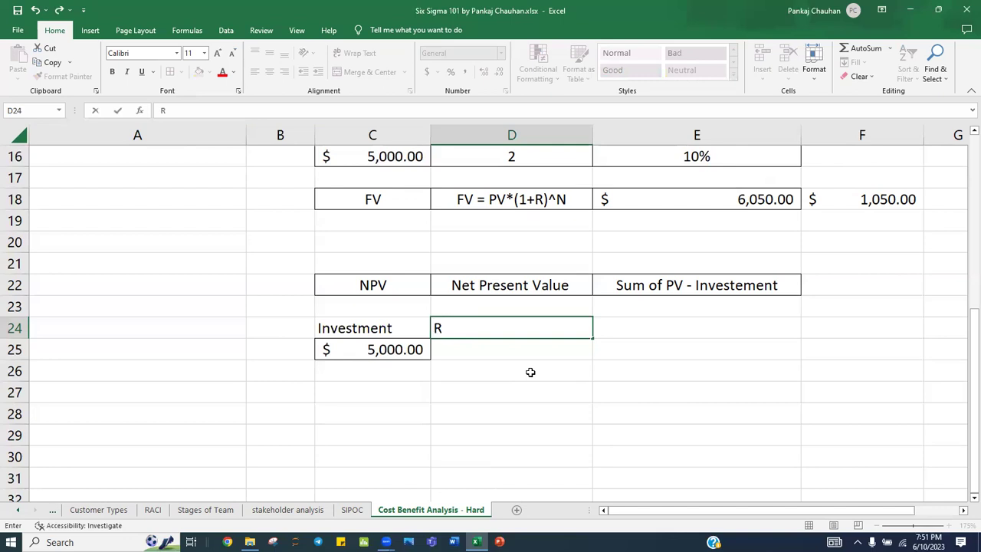
type("Return")
key("Return")
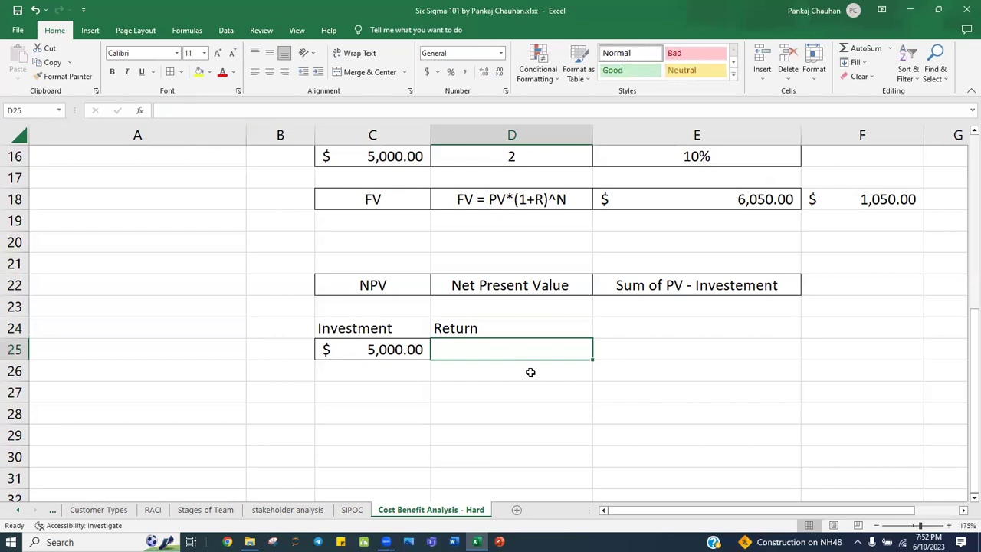
type("-")
key("Left")
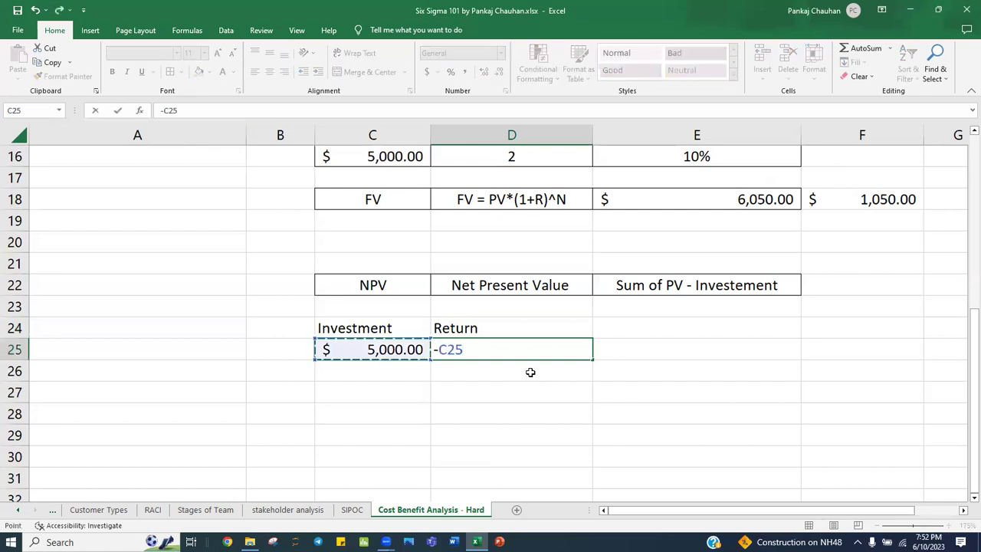
key("Return")
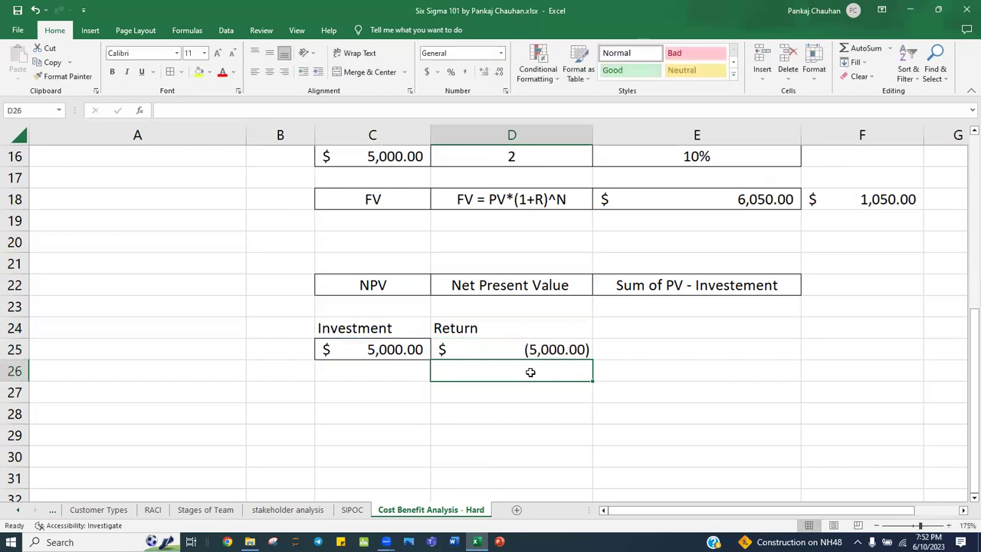
Step: Add the header "Year" in E24 and enter 0 below it in E25
left_click(607, 330)
type("ea")
key("BackSpace")
key("BackSpace")
type("Year")
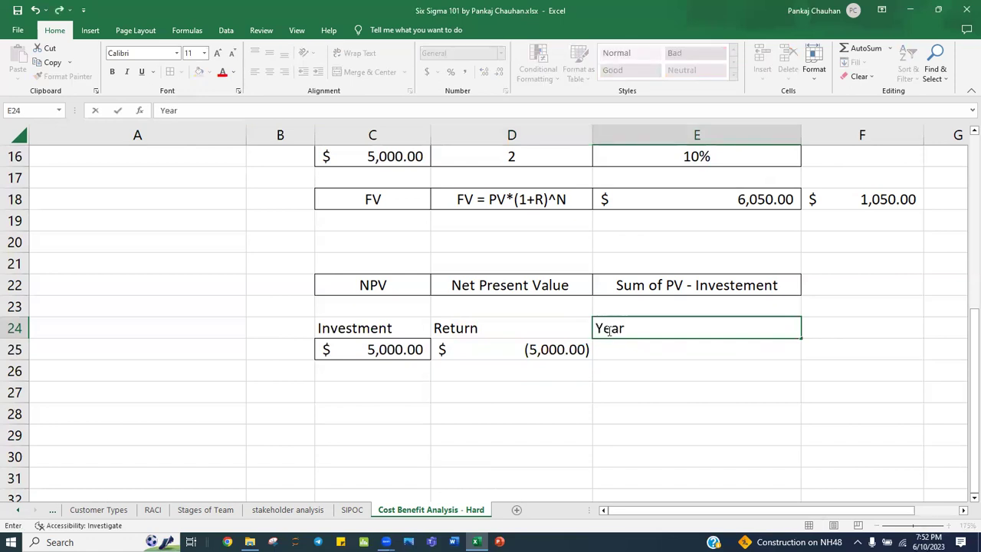
key("Return")
type("0")
key("Return")
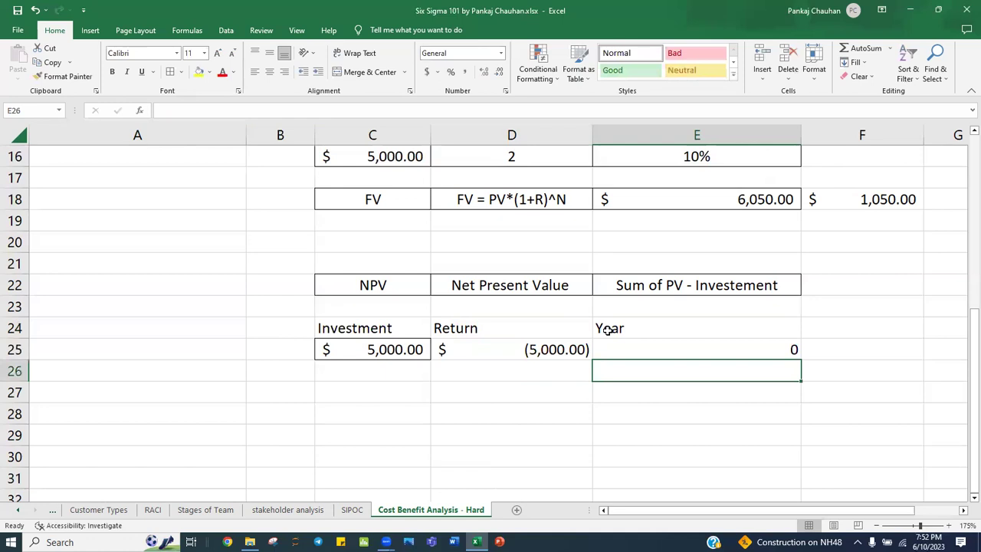
Step: Apply centre alignment and all borders to the range C24:E30
left_click_drag(361, 330, 695, 456)
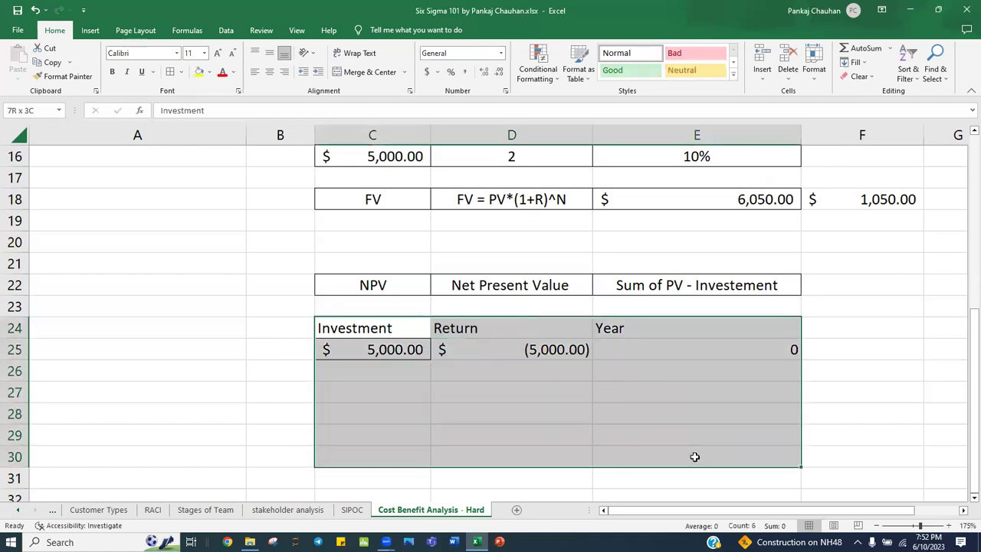
left_click(269, 71)
left_click(170, 71)
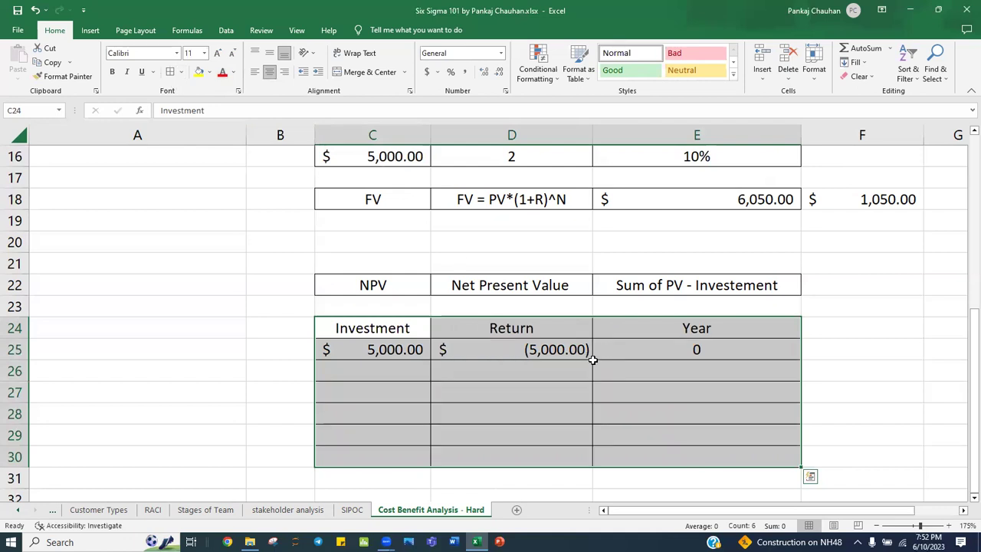
Step: Number the years 1, 2, 3, 4 and 5 in cells E26 to E30
left_click(480, 374)
left_click(675, 372)
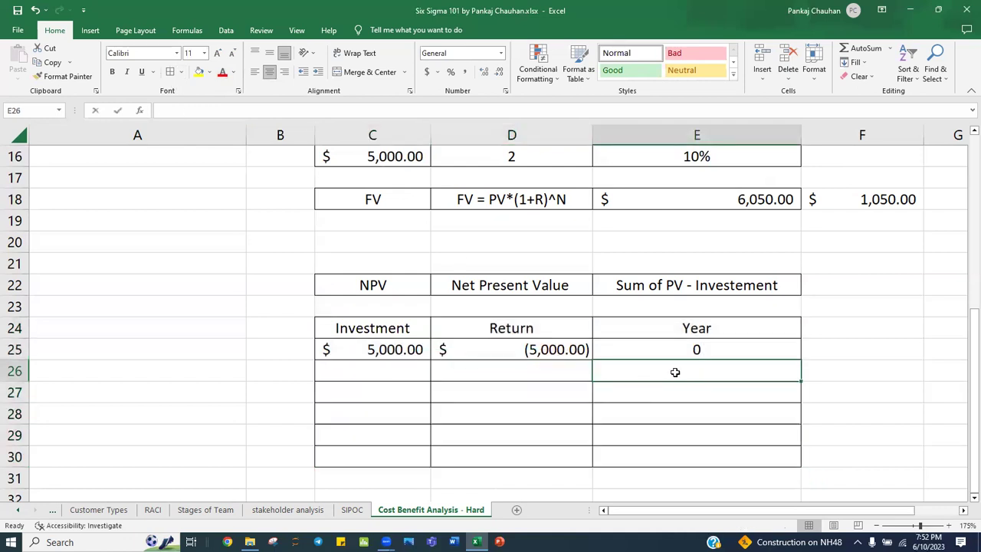
type("1 2 3")
key("Return")
type("4 5")
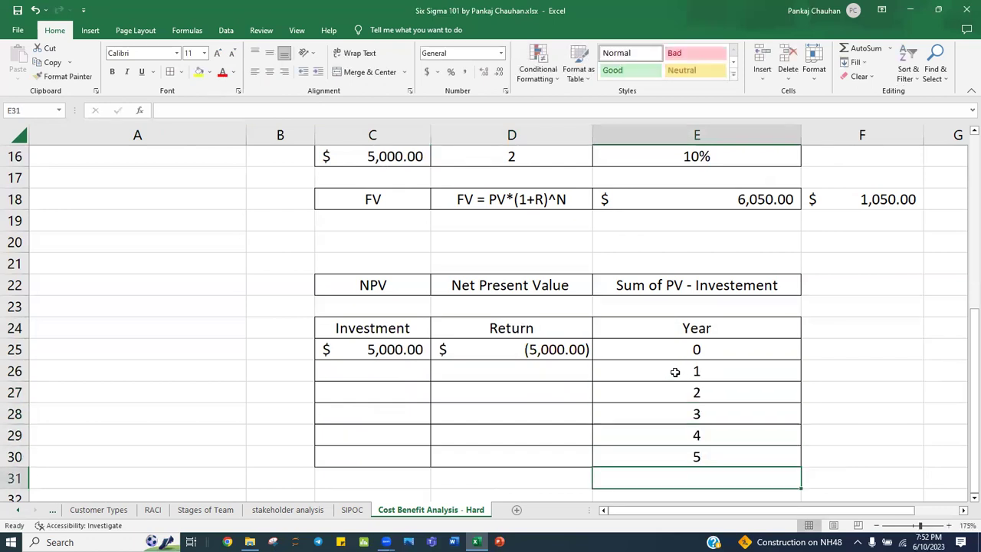
Step: Enter the first-year return of 2000 in D26 and apply the dollar accounting format to the return cells
key("Up")
key("Up")
key("Up")
key("Up")
key("Up")
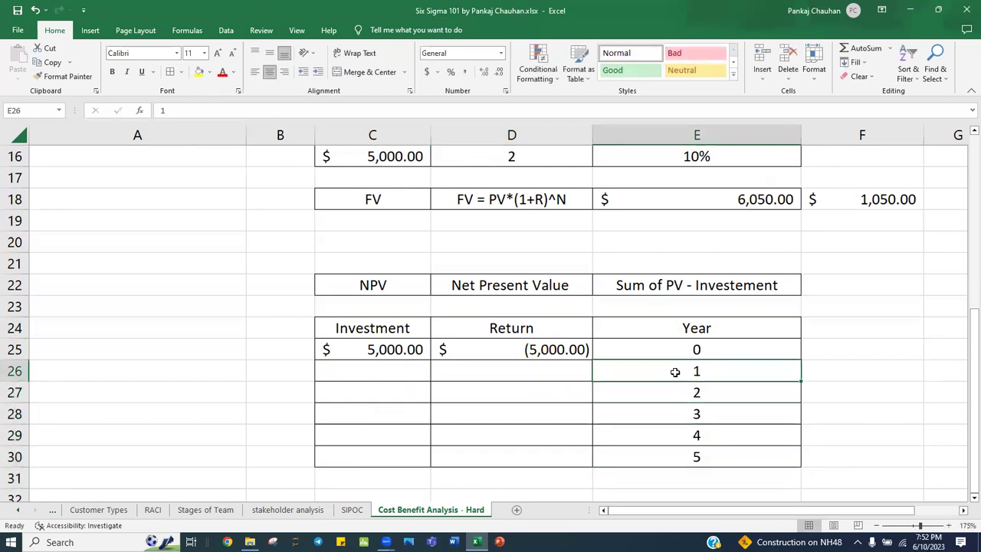
key("Left")
type("2000")
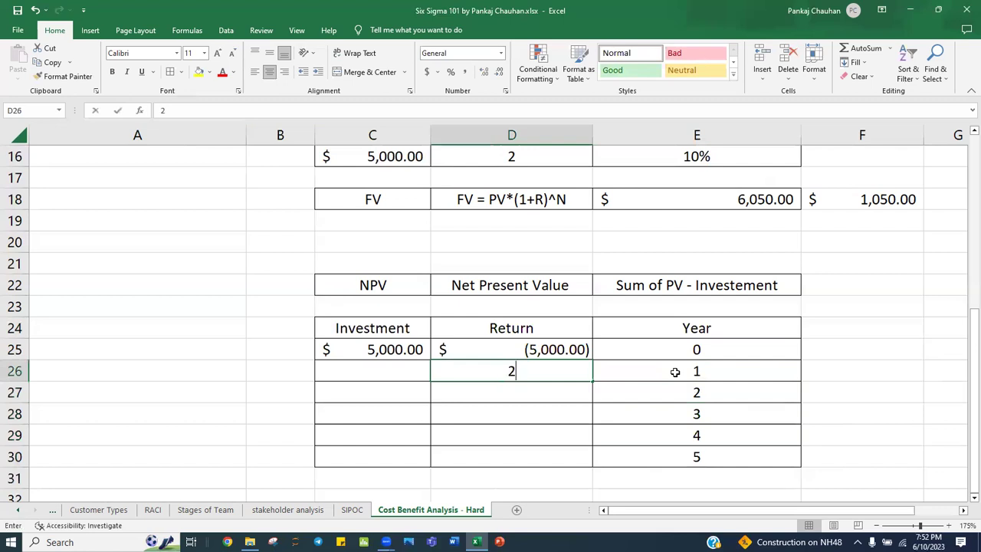
key("ctrl+Return")
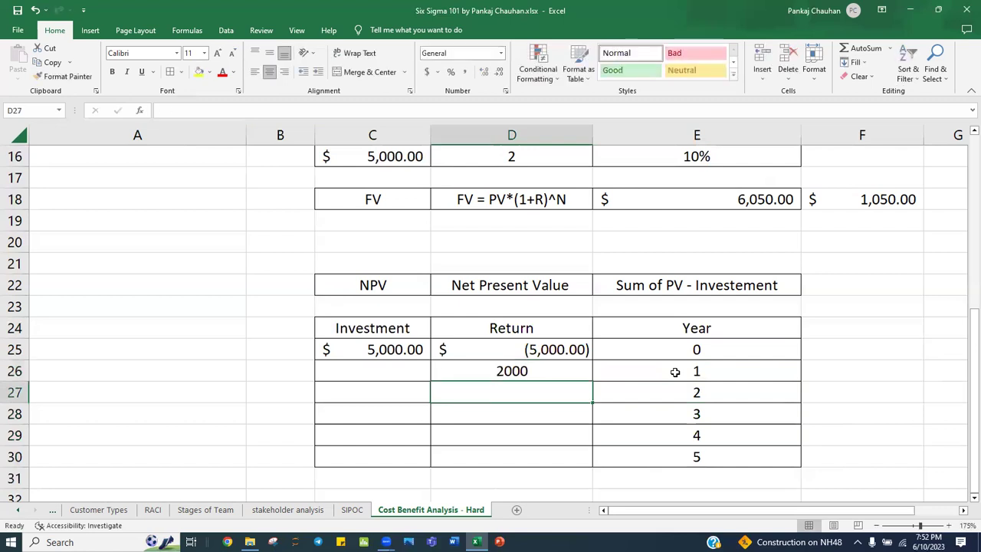
left_click(427, 72)
Step: Fill the 2,000 return down through cells D27 to D30 for years 2 to 5
left_click(542, 392)
key("ctrl+d")
key("Return")
key("ctrl+d")
key("Return")
key("ctrl+d")
key("Return")
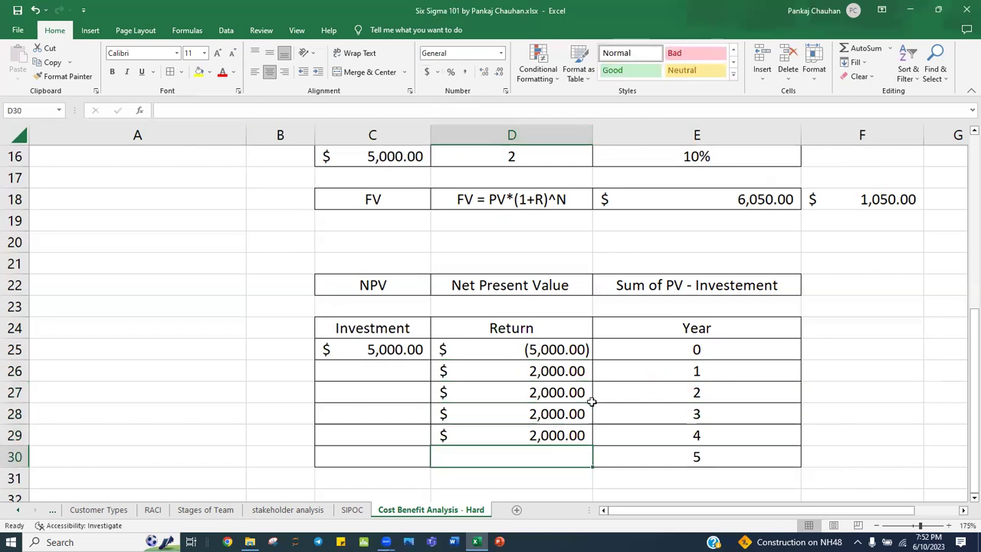
key("ctrl+d")
scroll(556, 352, "down", 1)
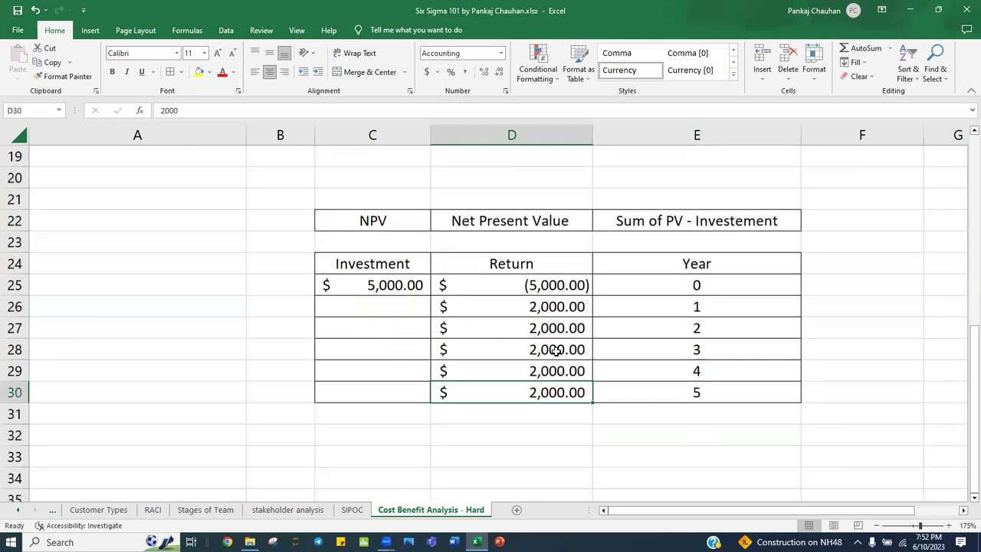
Step: Total the returns in D31 with =SUM(D25:D30) and fill the total cell yellow
left_click(469, 284)
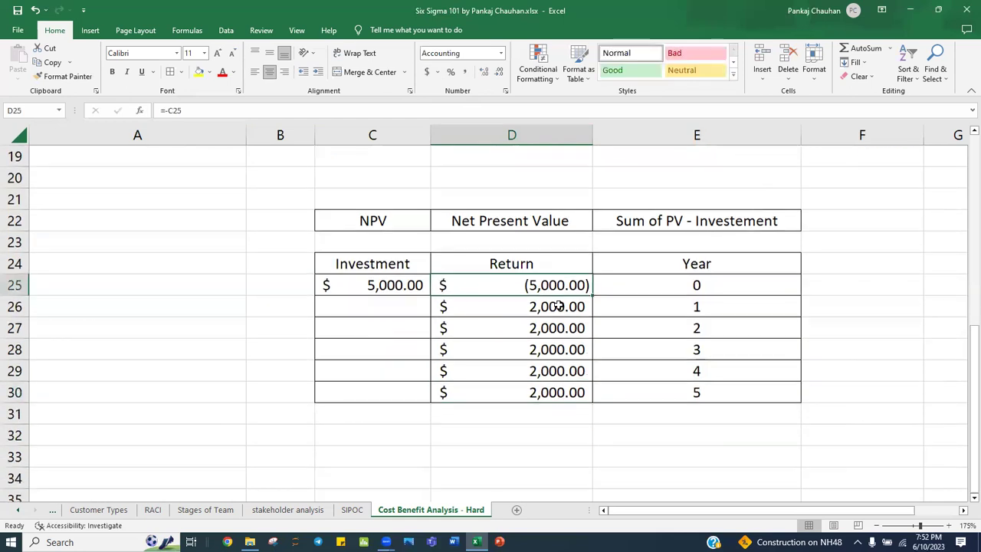
left_click_drag(519, 307, 521, 393)
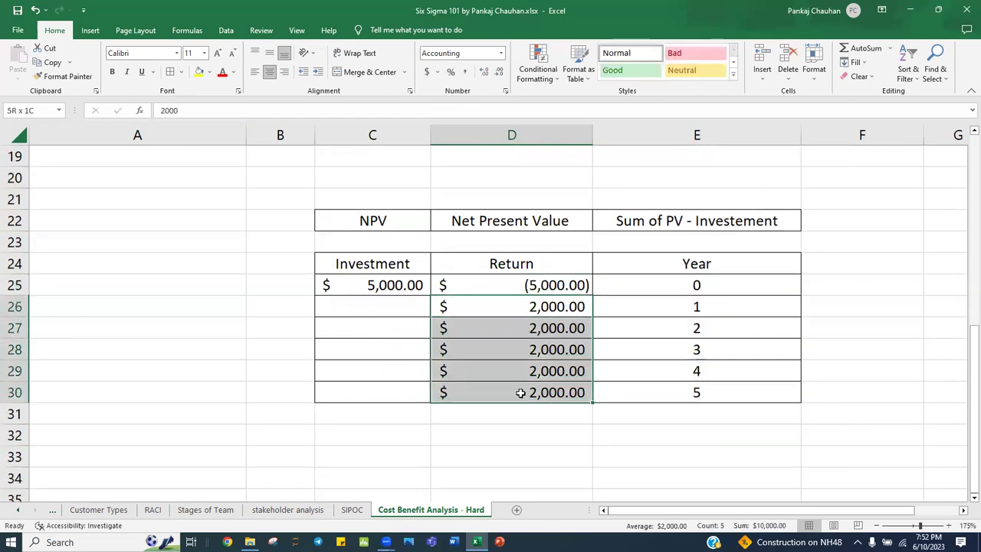
left_click(514, 414)
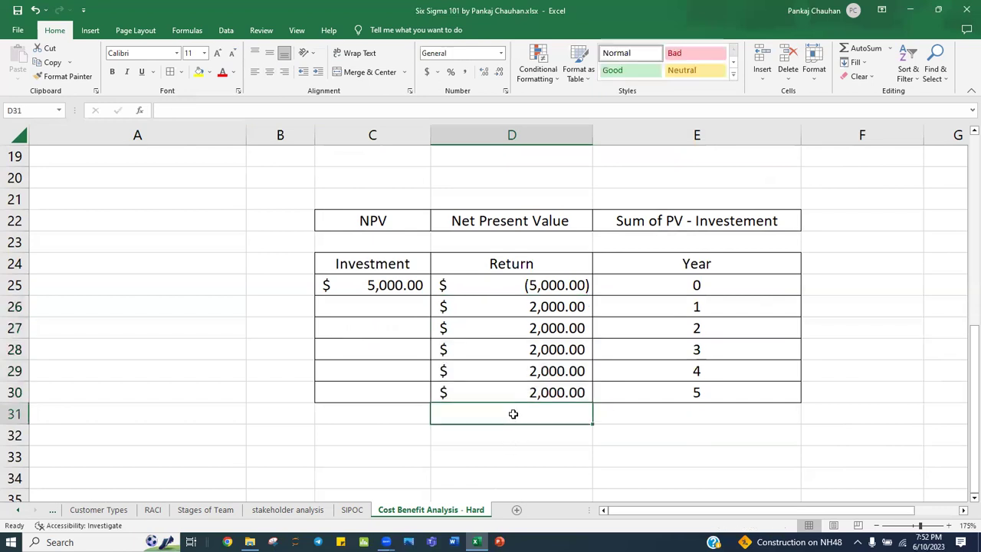
key("alt+equal")
key("Return")
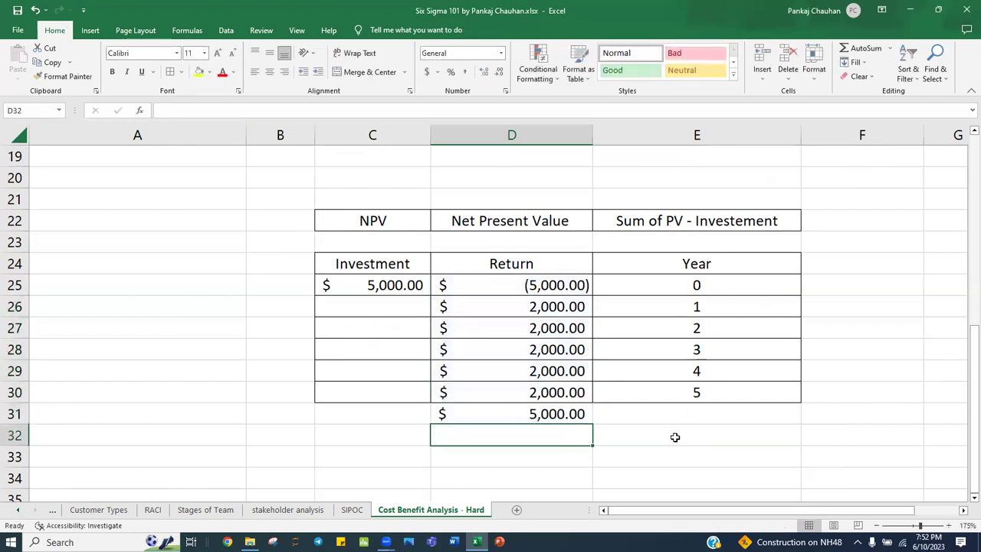
left_click(542, 415)
left_click(198, 71)
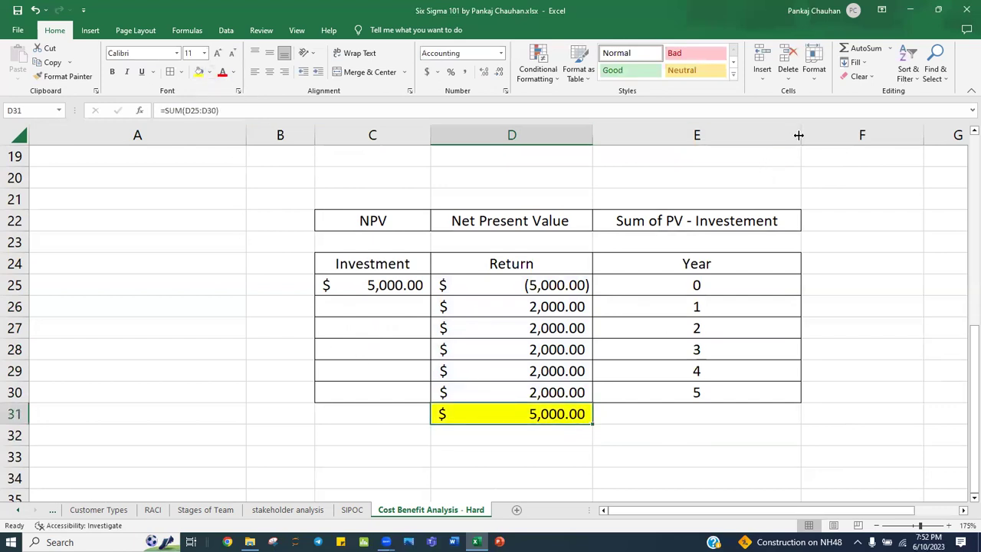
Step: Narrow column E slightly and enter the label "Opportunity Cost" in F22 with 10% below it in F23
left_click_drag(799, 133, 769, 131)
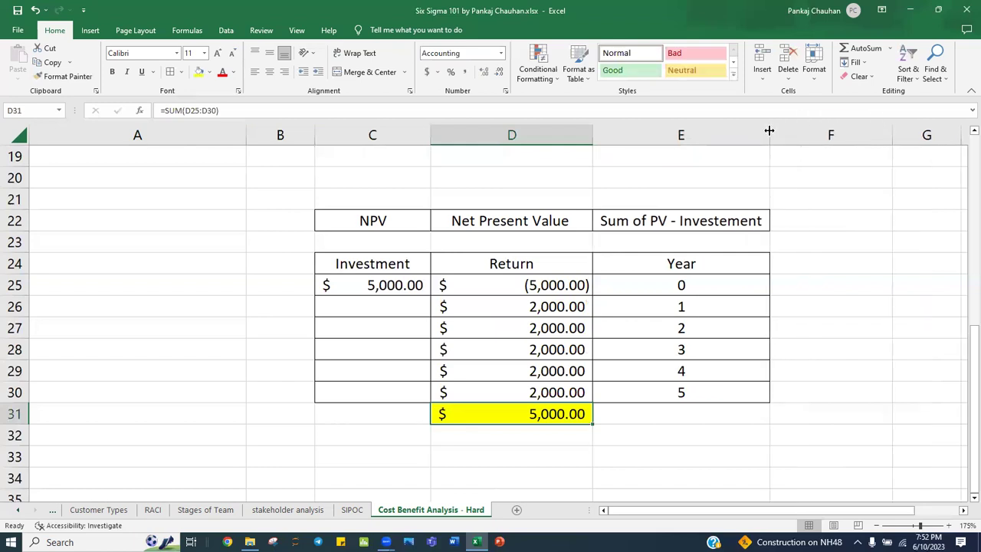
left_click(803, 318)
left_click(811, 263)
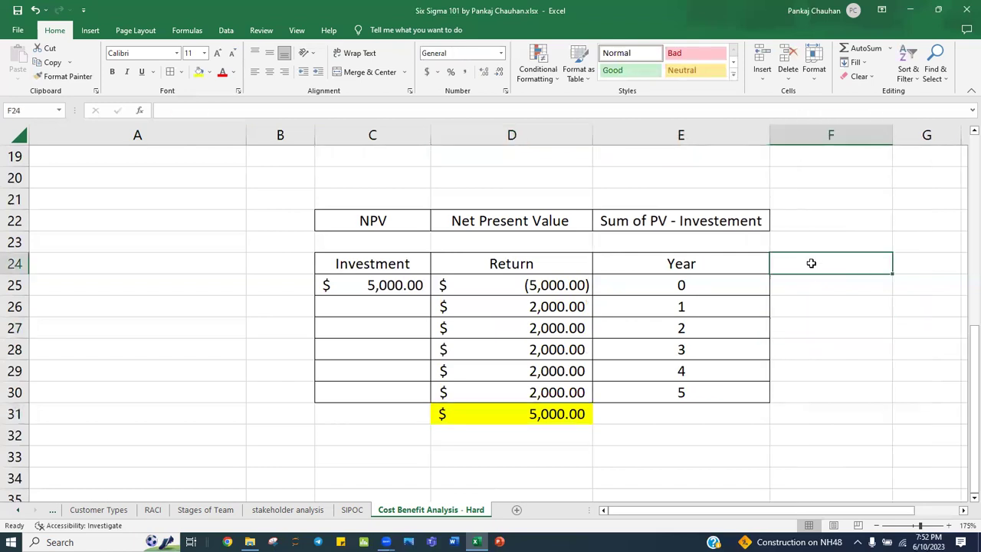
key("Up")
key("Up")
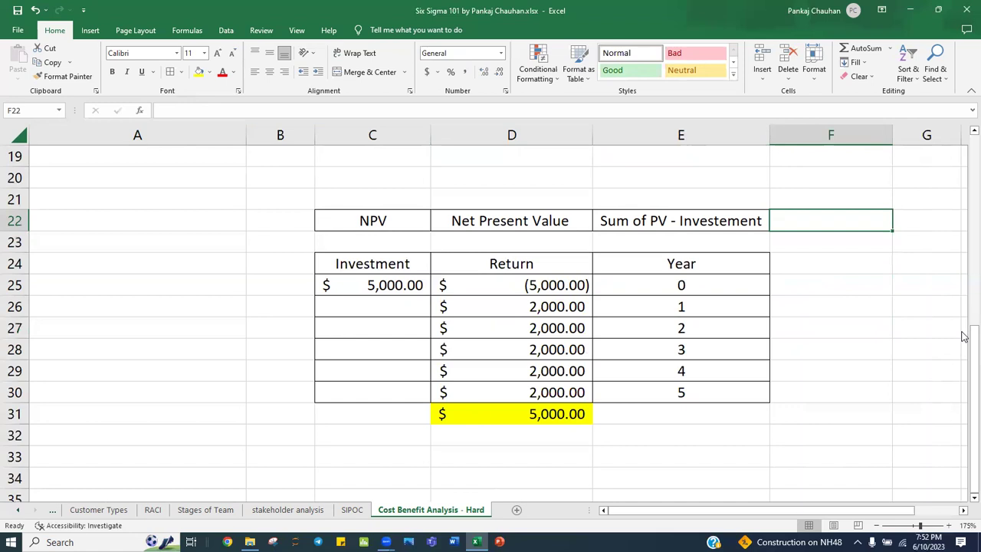
type("Opp")
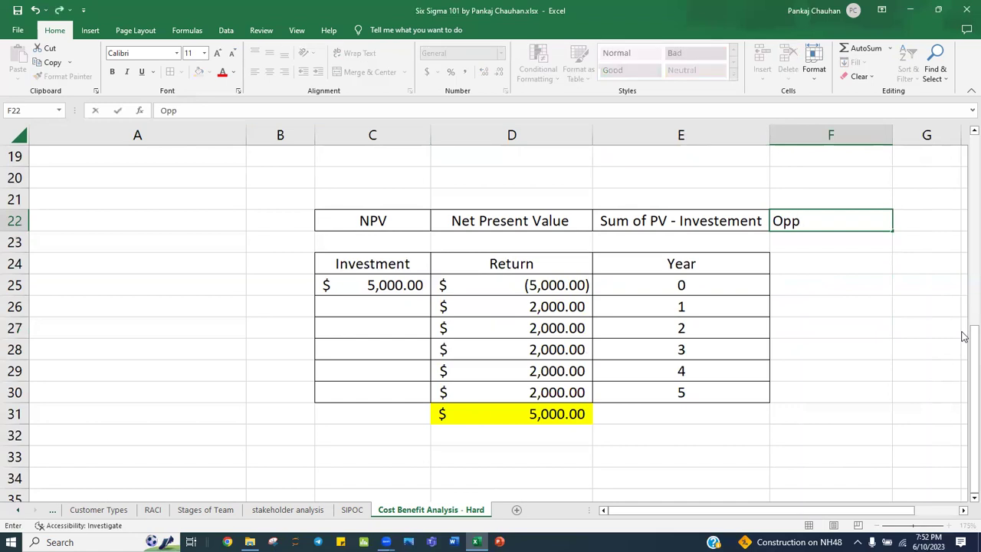
type("ortunity Cost")
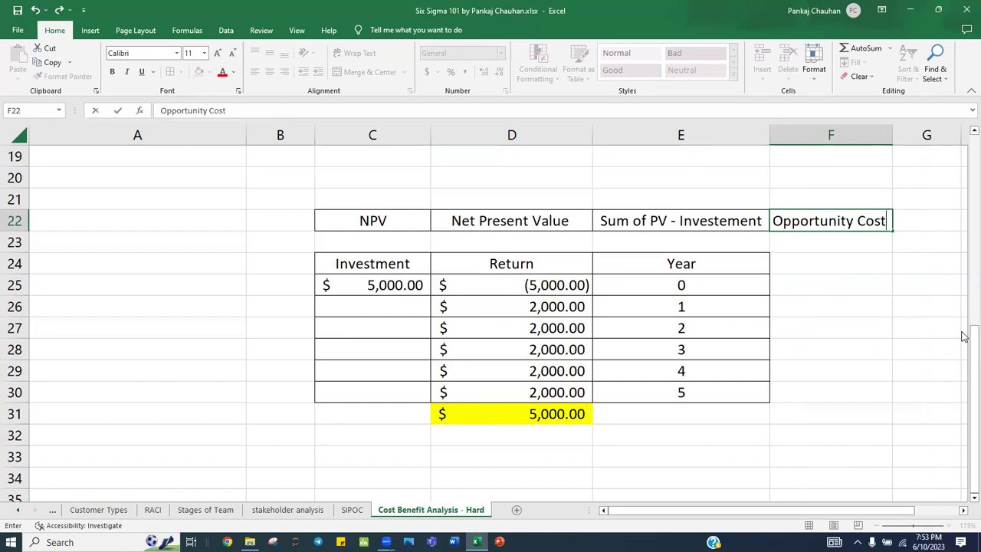
key("Return")
type("10%")
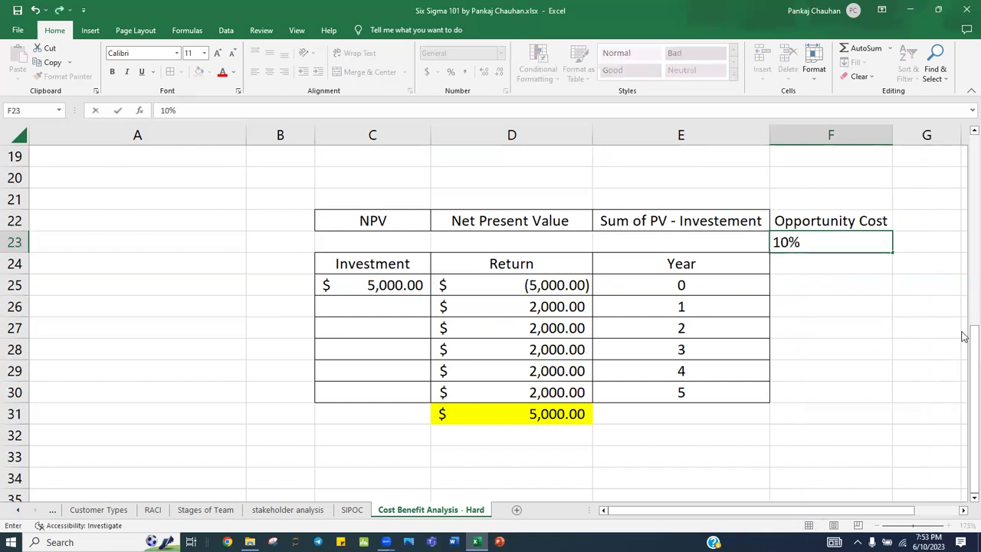
key("Return")
Step: Apply all borders to the Opportunity Cost label and its rate in F22:F23
left_click_drag(841, 224, 833, 243)
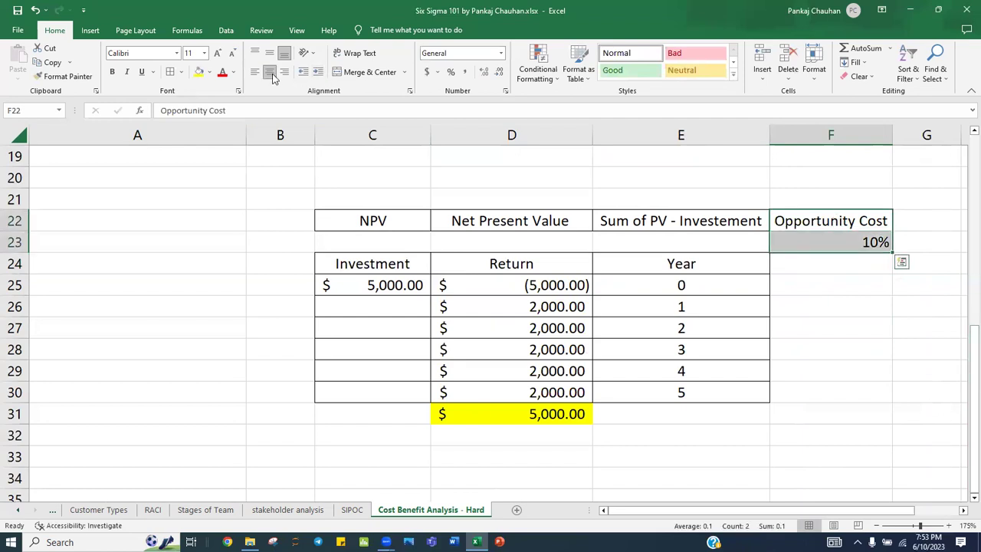
left_click(618, 220)
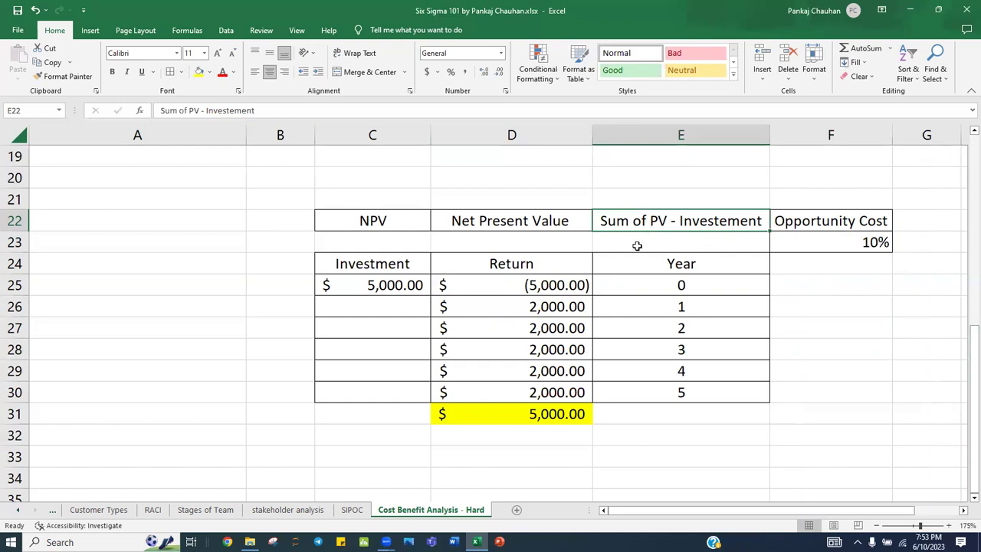
left_click(462, 305)
left_click(542, 330)
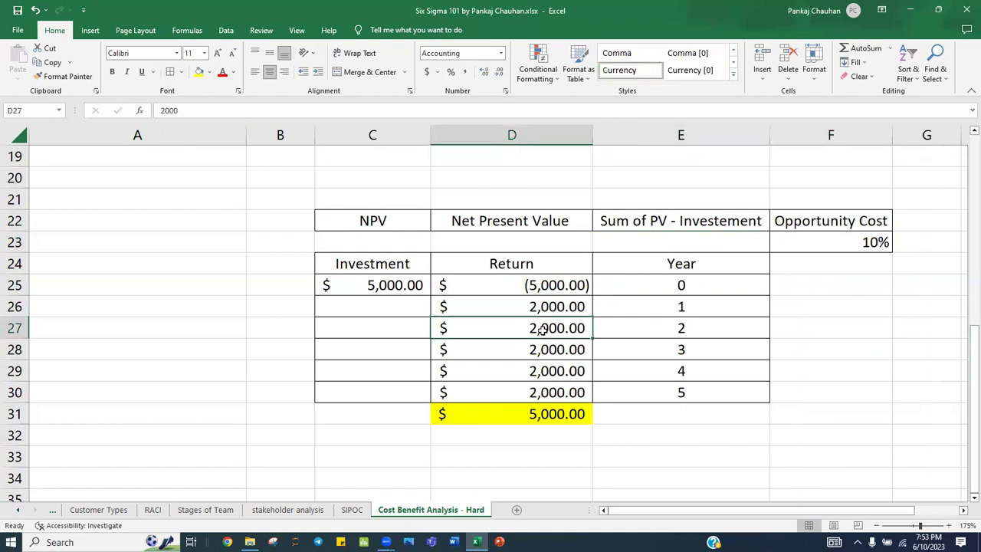
left_click(560, 349)
left_click(524, 372)
left_click(564, 391)
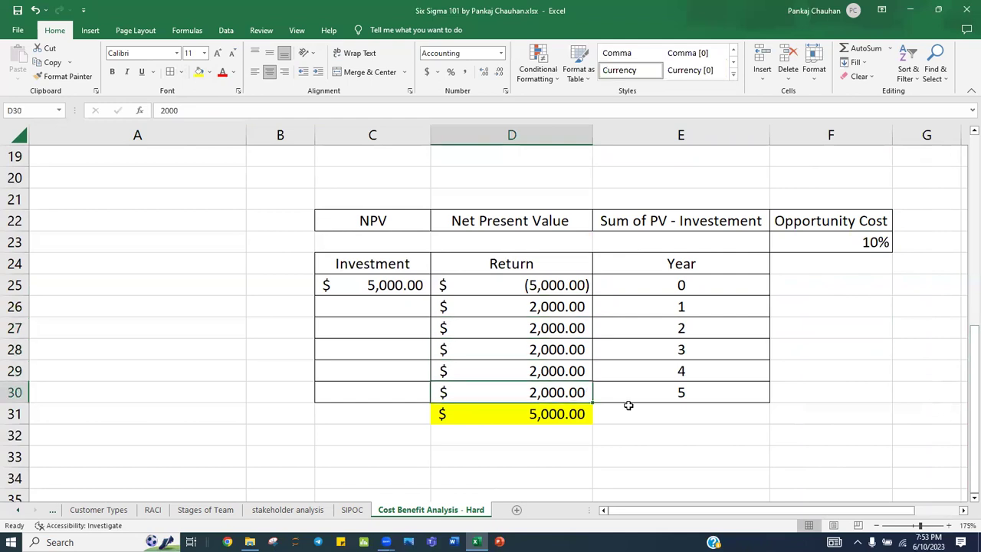
left_click_drag(558, 304, 571, 391)
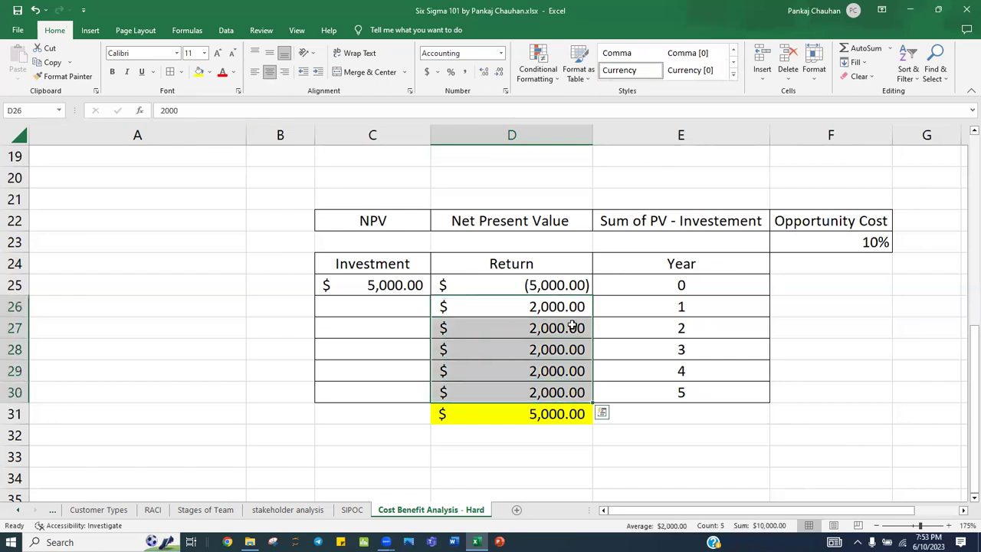
left_click_drag(554, 306, 554, 392)
left_click_drag(643, 305, 659, 355)
left_click(689, 412)
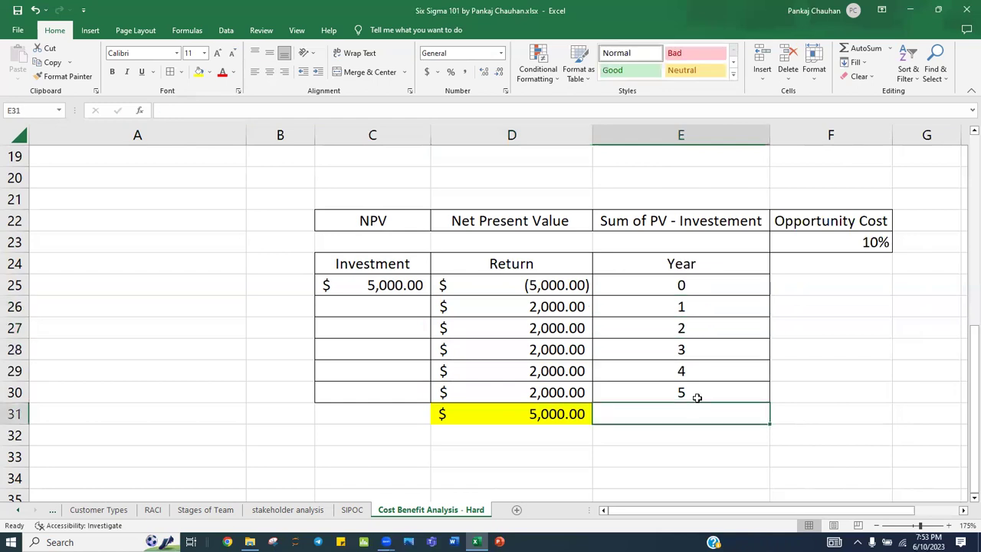
Step: Enter the heading "Present" in F24 and link F25 to the year 0 return with =D25
left_click(802, 261)
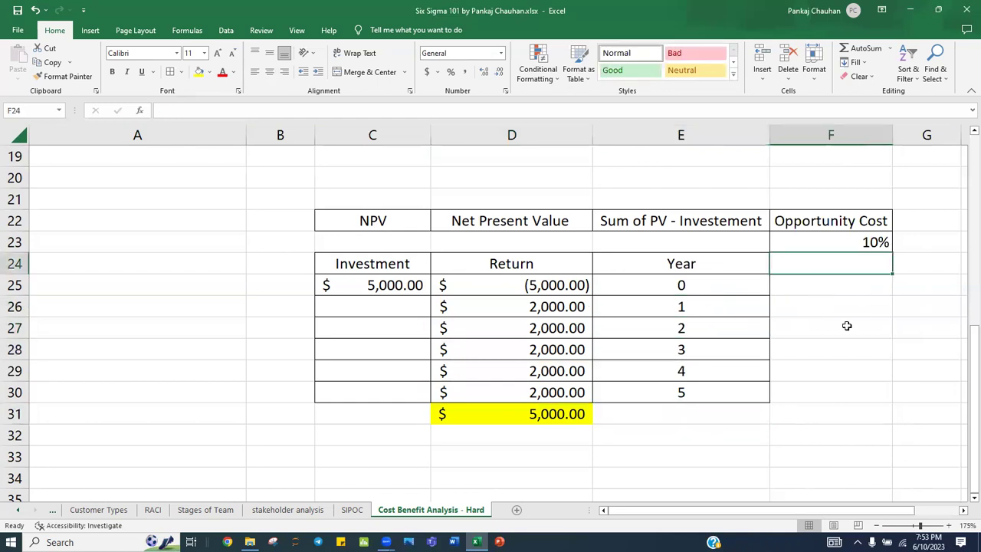
type("Present")
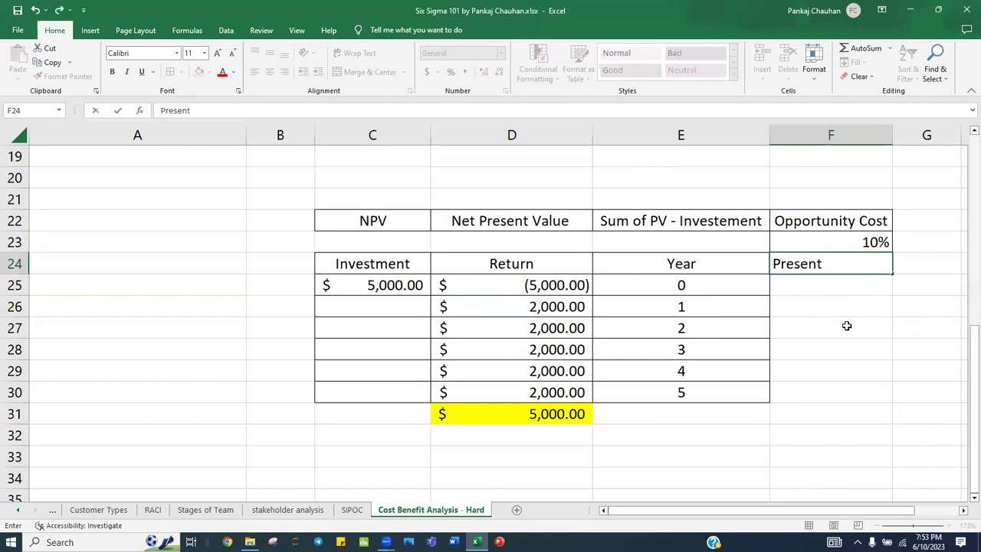
key("Return")
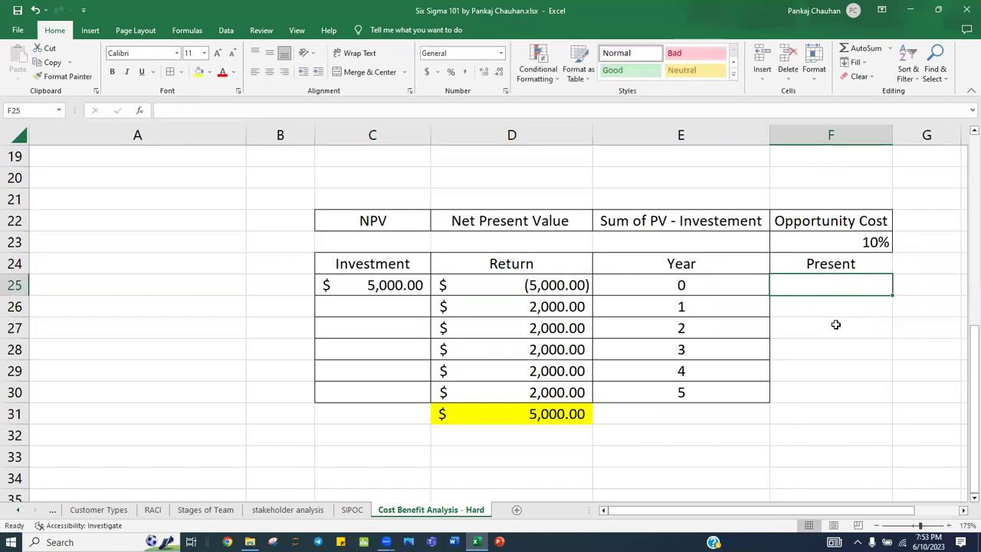
left_click(514, 290)
left_click(805, 286)
type("=")
key("Left")
key("Return")
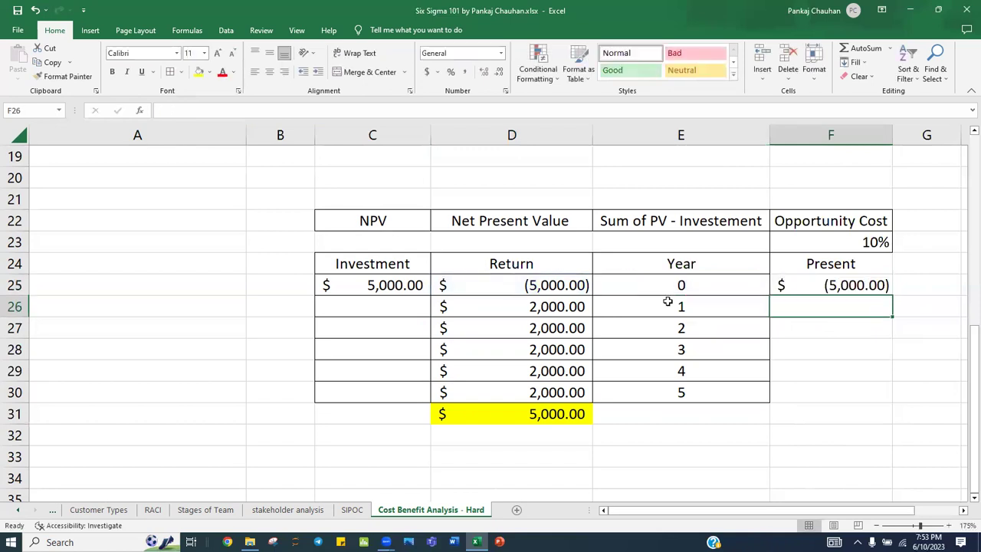
Step: Calculate the year 1 present value in F26 with =D26/(1+$F$23)^E26, keeping the opportunity cost reference absolute
left_click(534, 306)
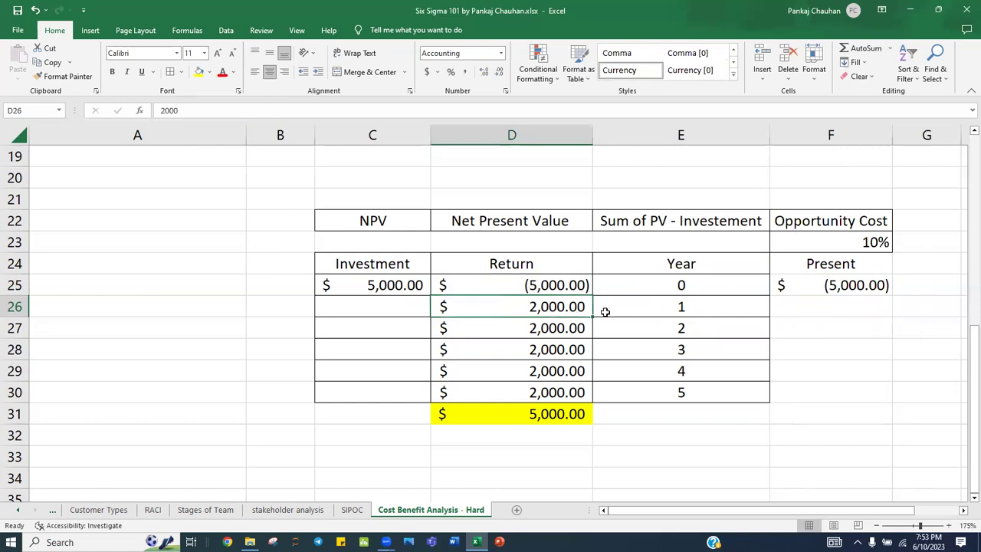
left_click(802, 307)
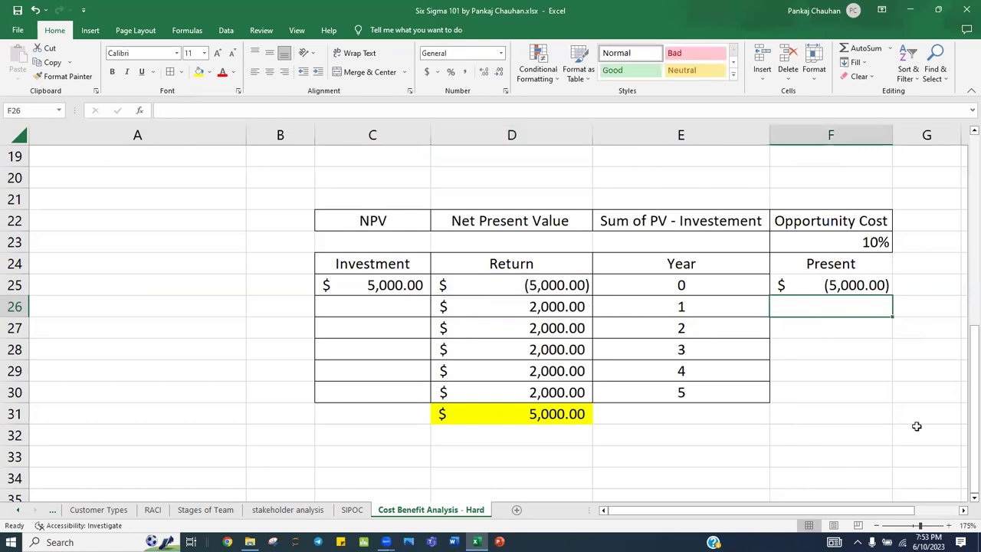
type("=")
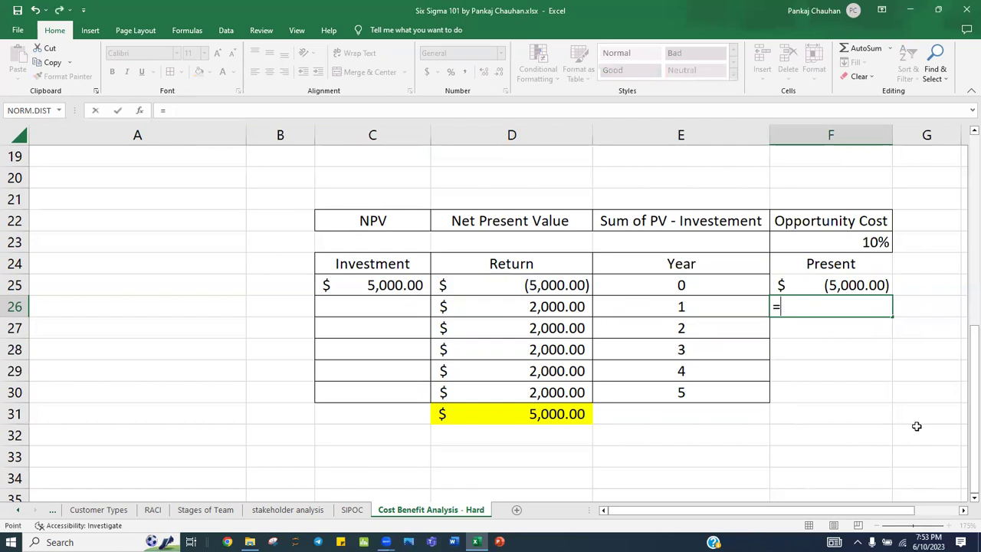
key("Left")
key("Left")
type("/")
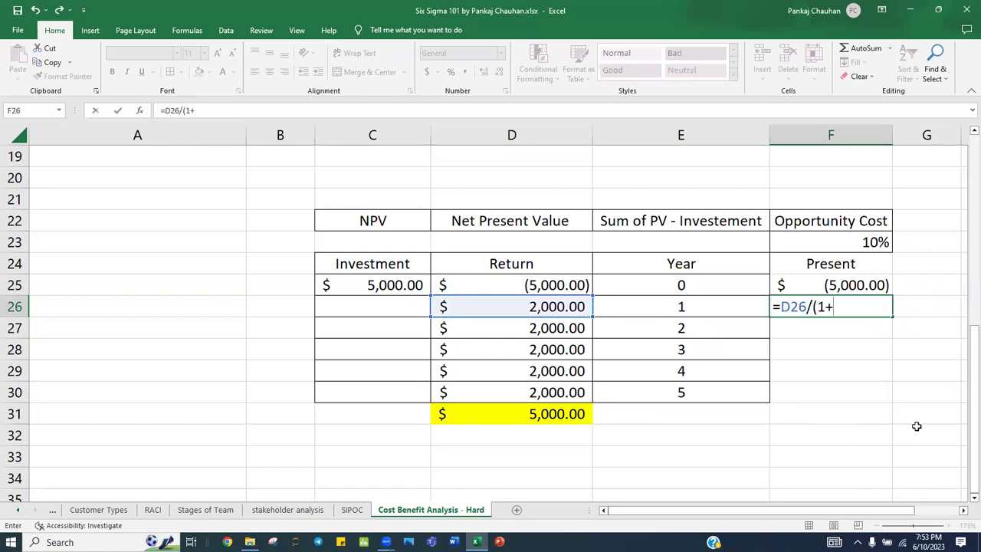
type("(1+")
key("Up")
key("Up")
key("Up")
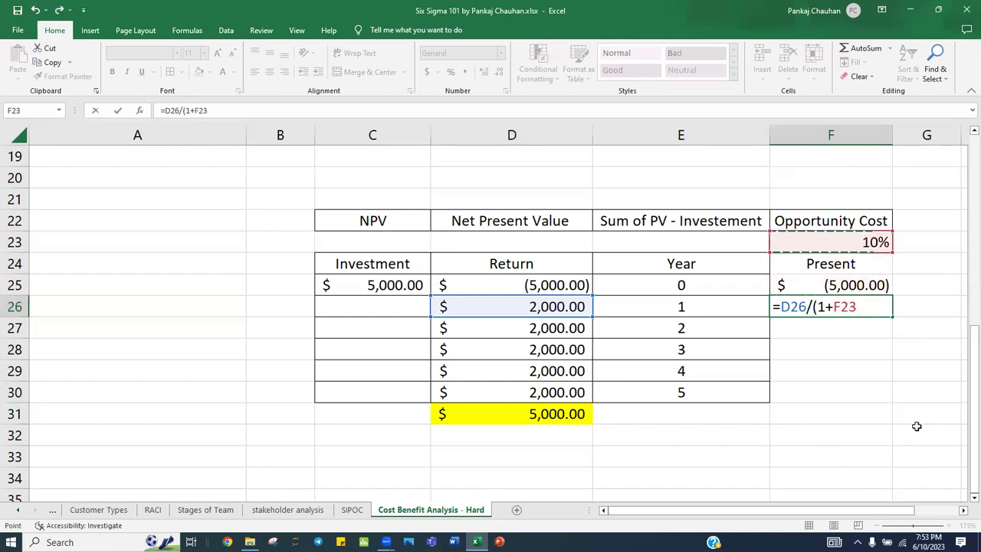
key("F4")
type(")")
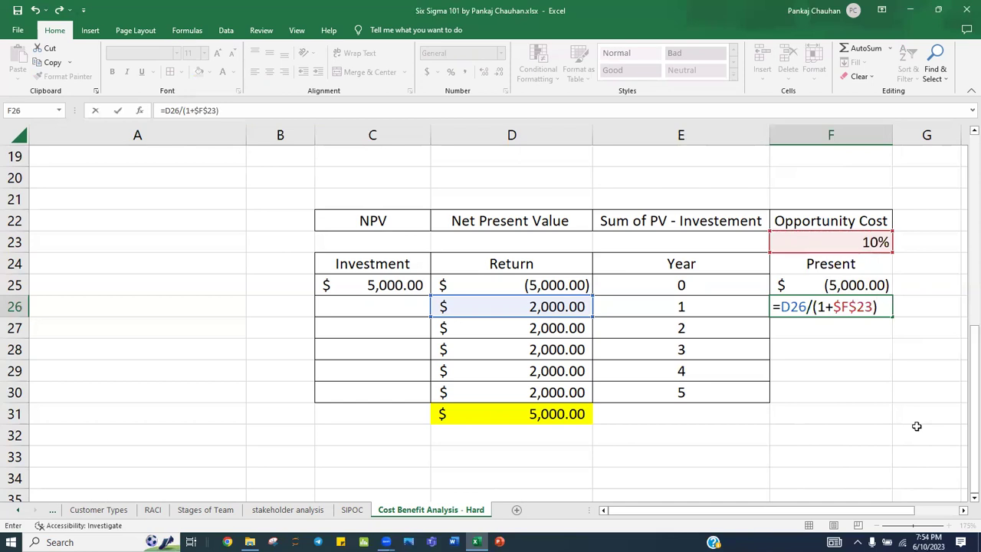
type("^")
key("Left")
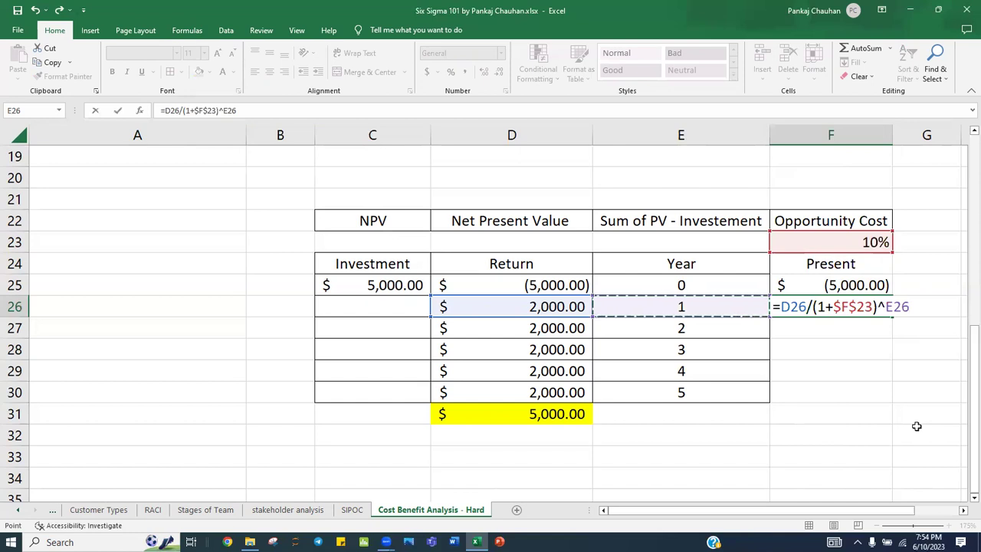
key("Return")
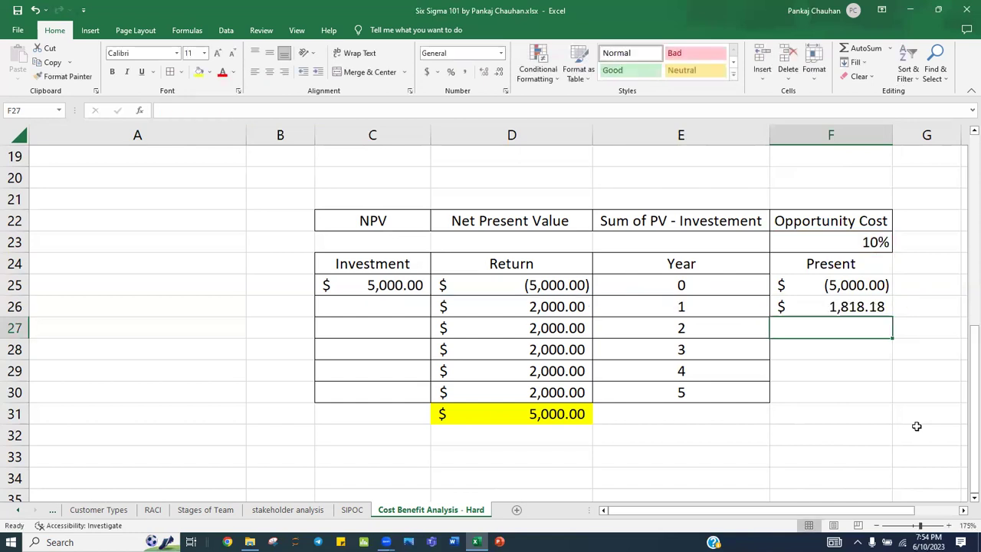
Step: Calculate the year 2 present value in F27 with =D27/(1+$F$23)^E27
left_click(546, 311)
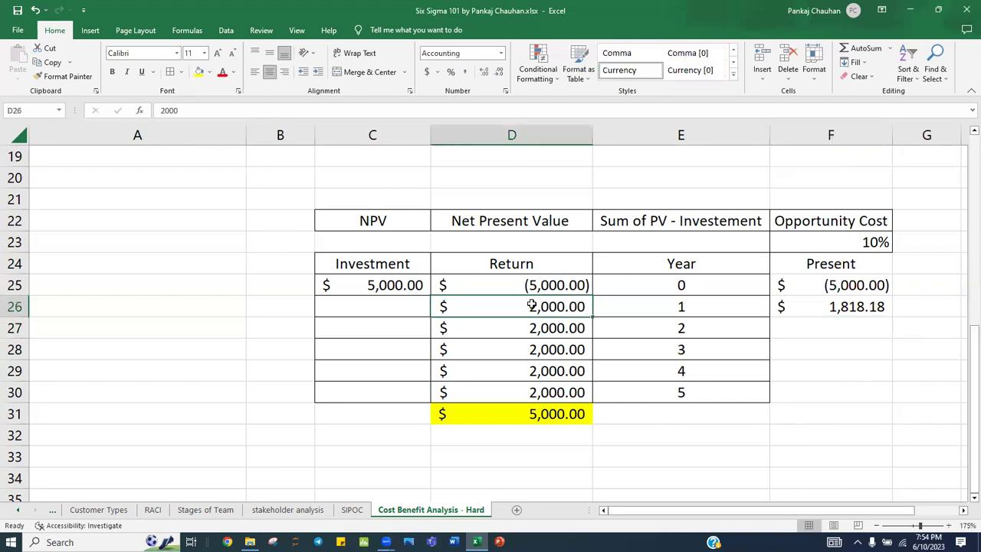
left_click_drag(532, 305, 653, 306)
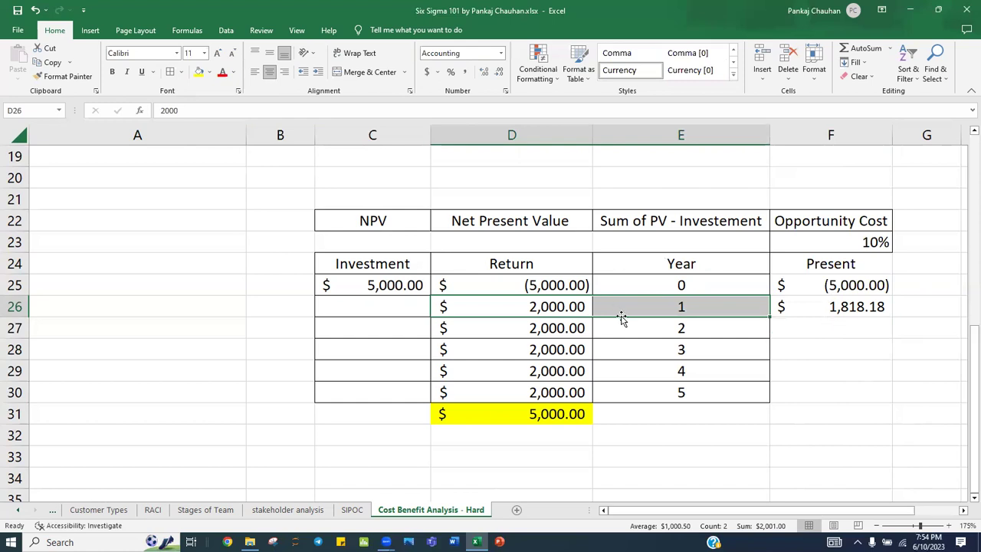
left_click(816, 329)
type("=")
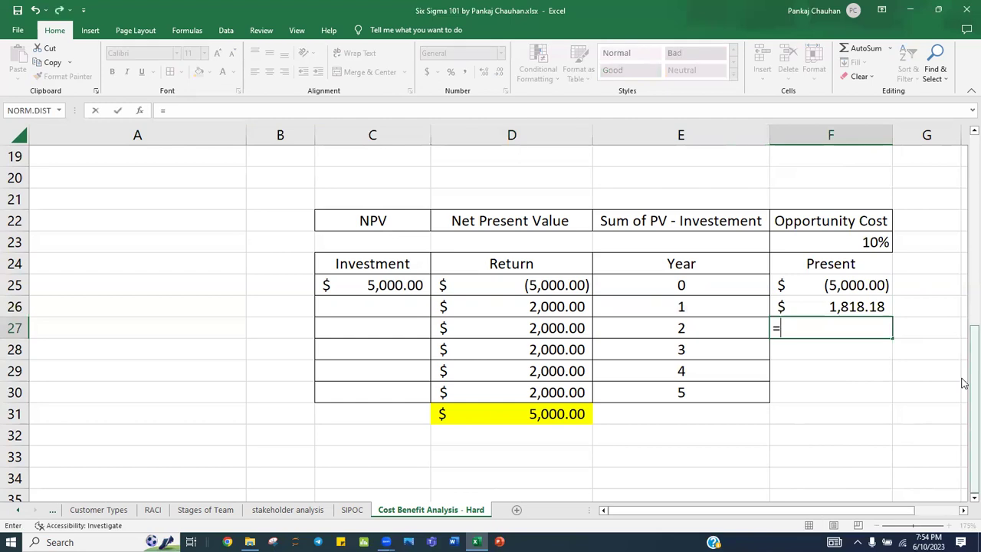
key("Left")
key("Left")
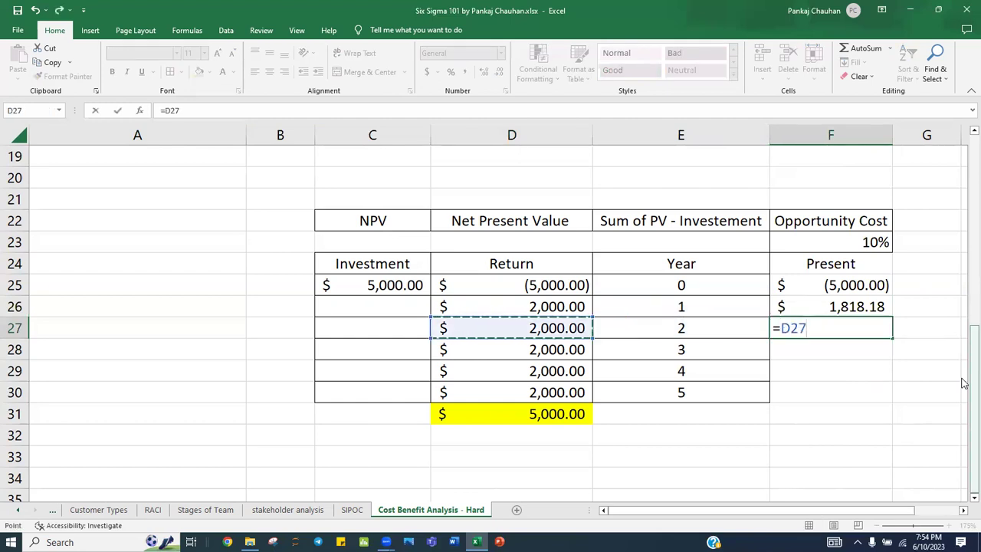
type("/")
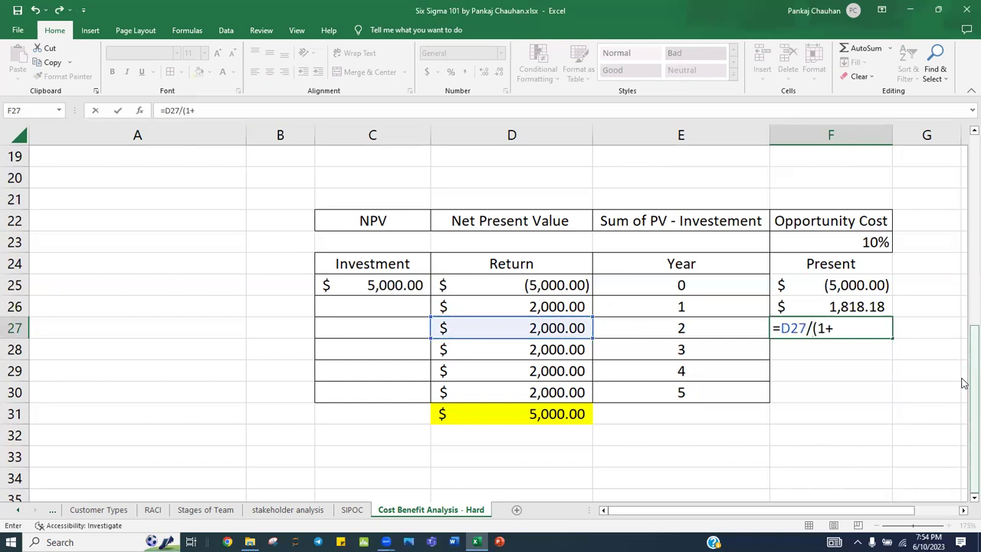
type("(1+")
key("Up")
key("Up")
key("Up")
key("Up")
key("Up")
key("Down")
key("F4")
type("(")
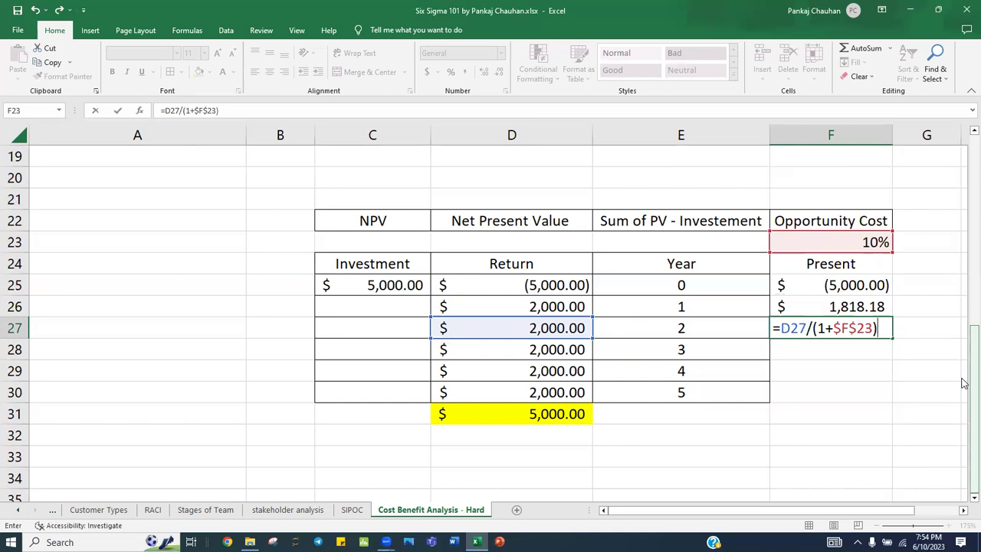
type("^")
key("Left")
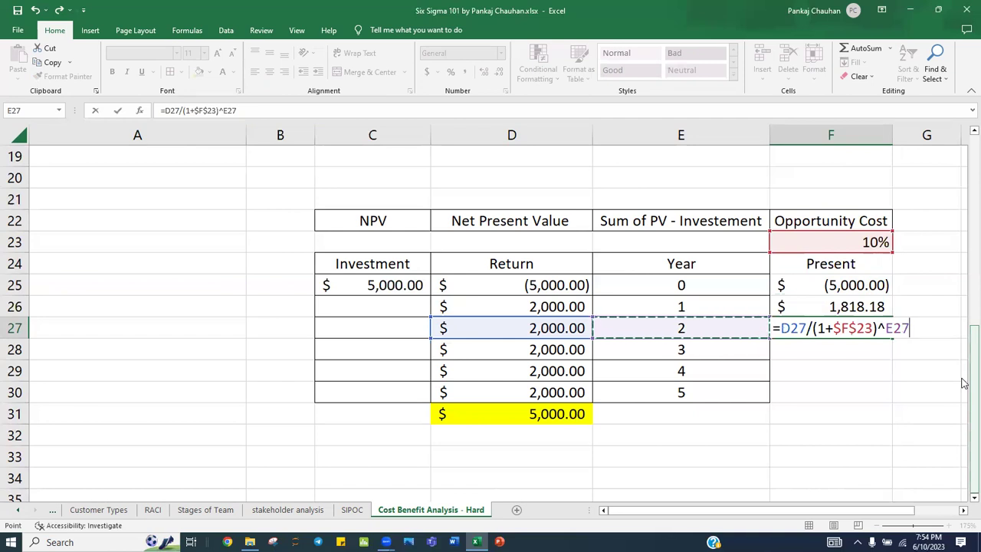
key("Return")
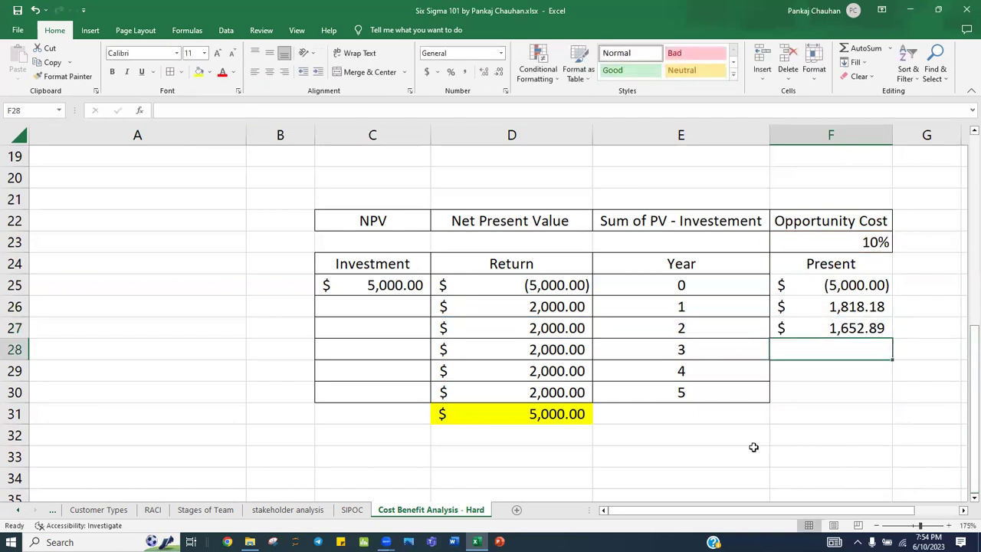
Step: Fill the present value formula down from F27 through F28 to F30 for years 3 to 5
left_click(565, 330)
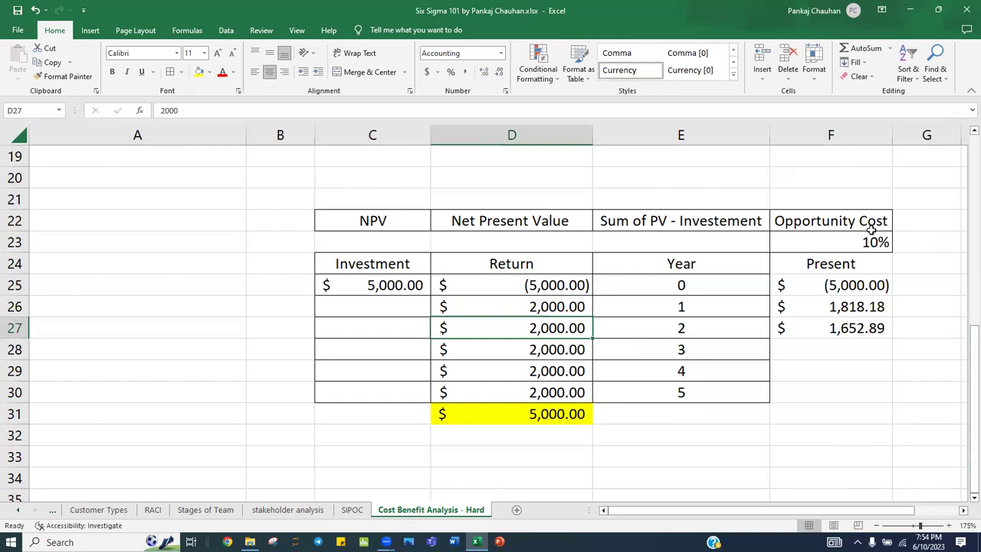
left_click(831, 329)
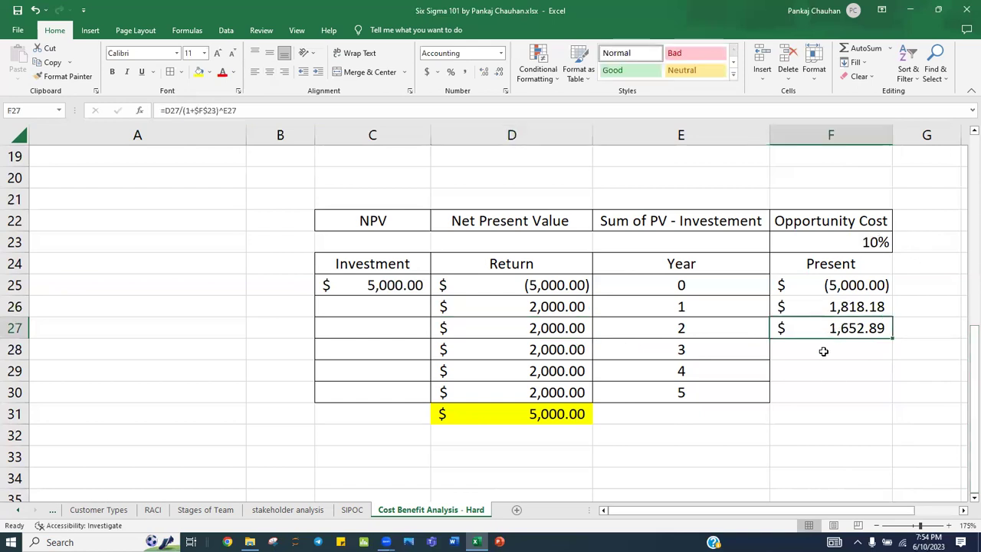
left_click(820, 350)
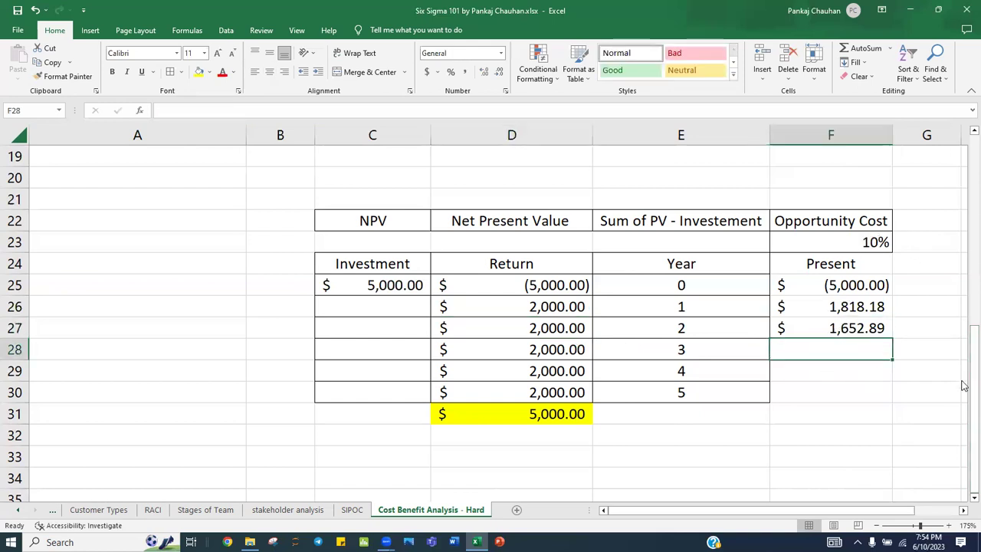
key("ctrl+d")
key("Down")
key("ctrl+d")
key("Down")
key("ctrl+d")
key("Right")
key("Right")
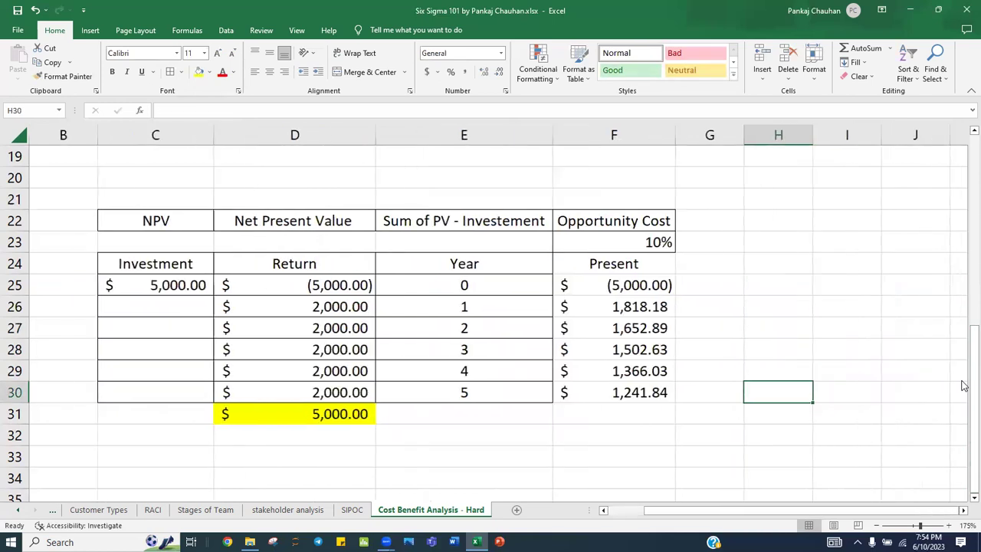
key("Left")
key("Left")
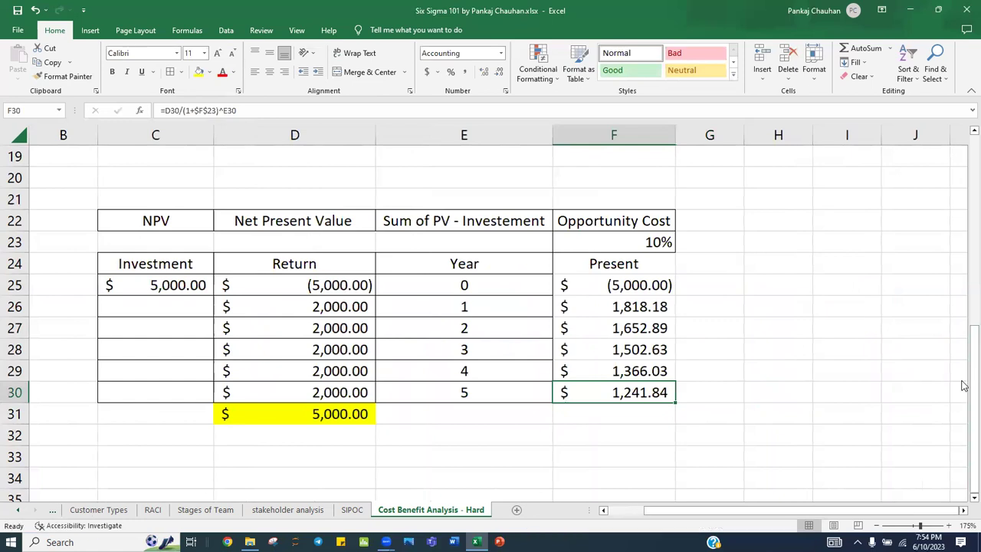
Step: Enter the label "NPV" in E31, below the last year
key("Down")
key("Left")
type("NP")
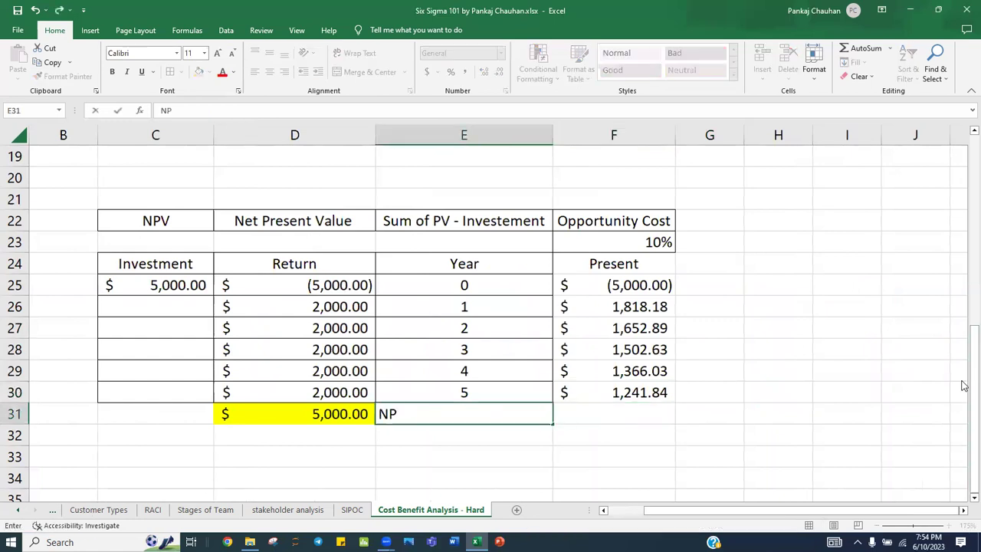
type("V")
key("Return")
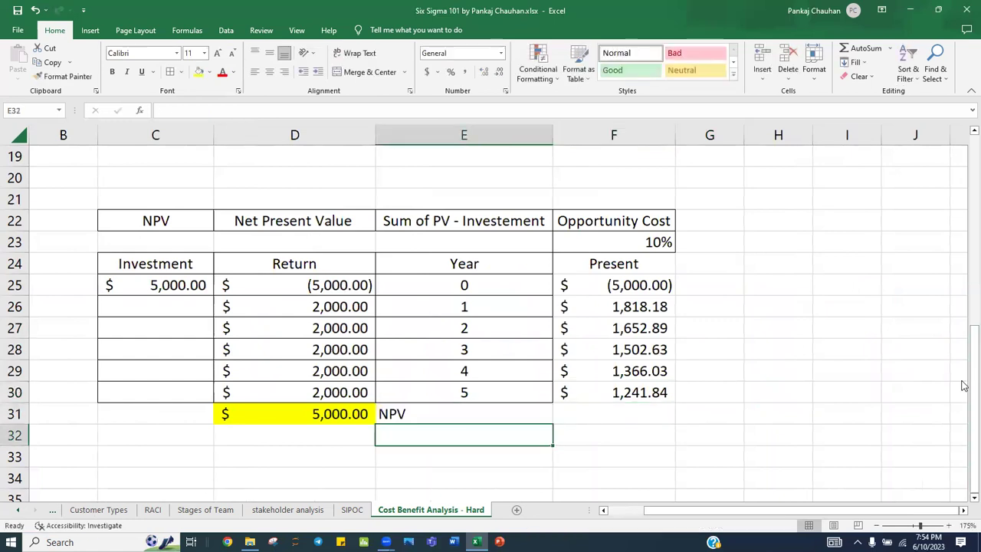
Step: Total the present values including the initial investment in F31 with =SUM(F25:F30)
left_click_drag(640, 308, 626, 392)
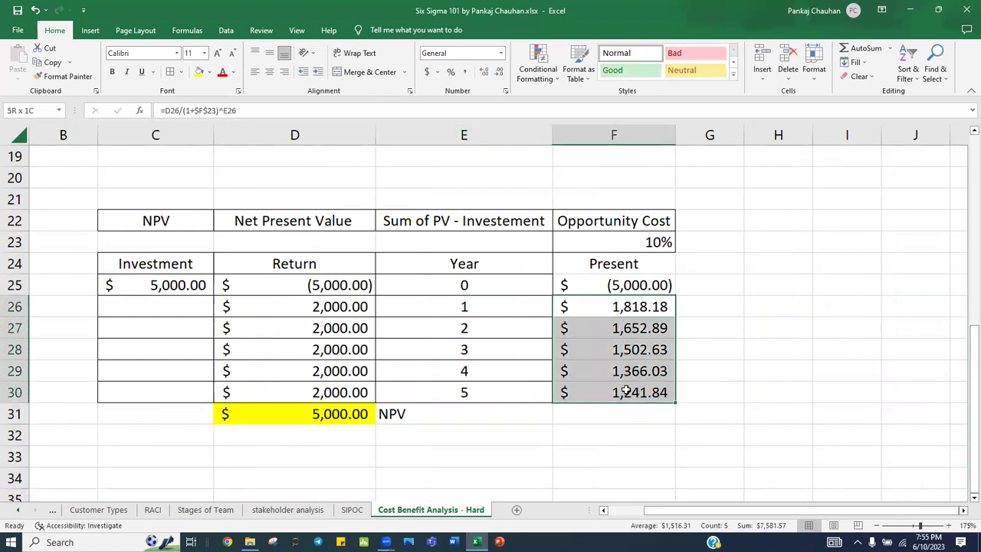
left_click(621, 285)
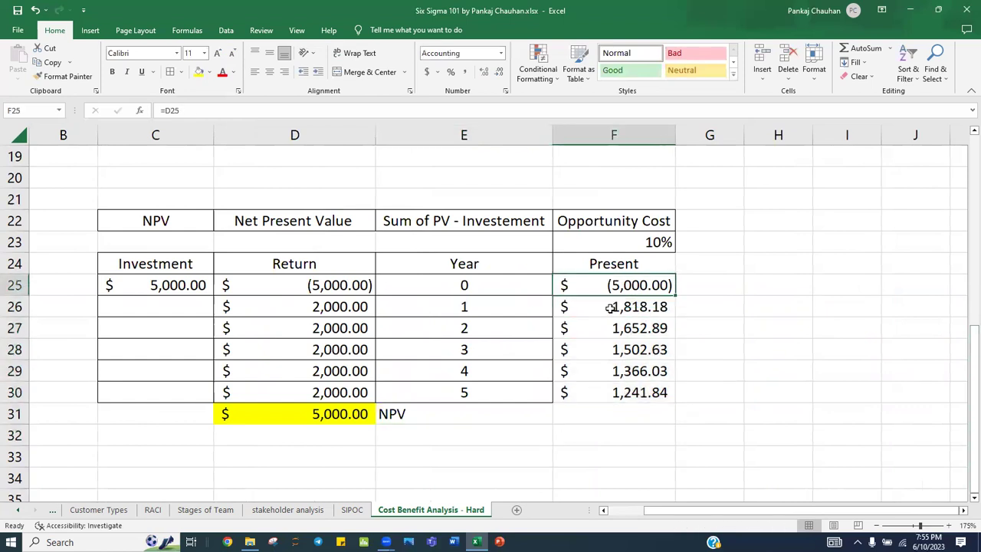
left_click(607, 407)
key("alt+equal")
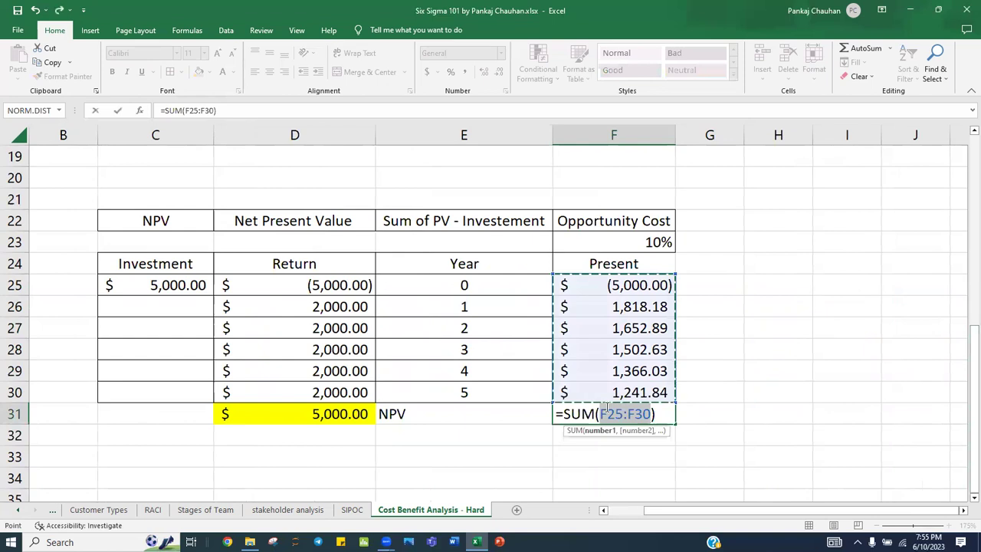
key("Return")
Step: Center the NPV label and its total in E31:F31 horizontally and align them to the middle vertically
left_click_drag(494, 414, 618, 414)
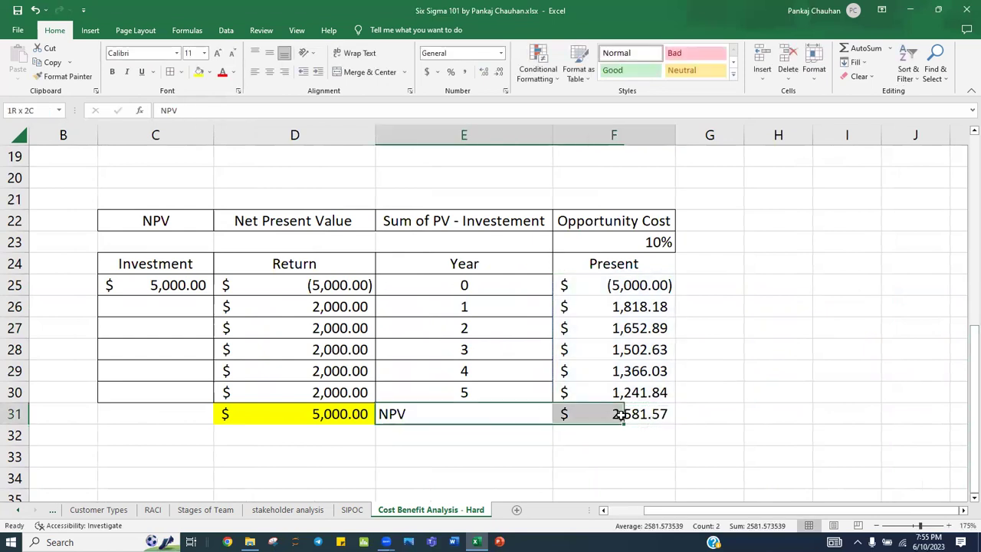
left_click(269, 72)
left_click(269, 53)
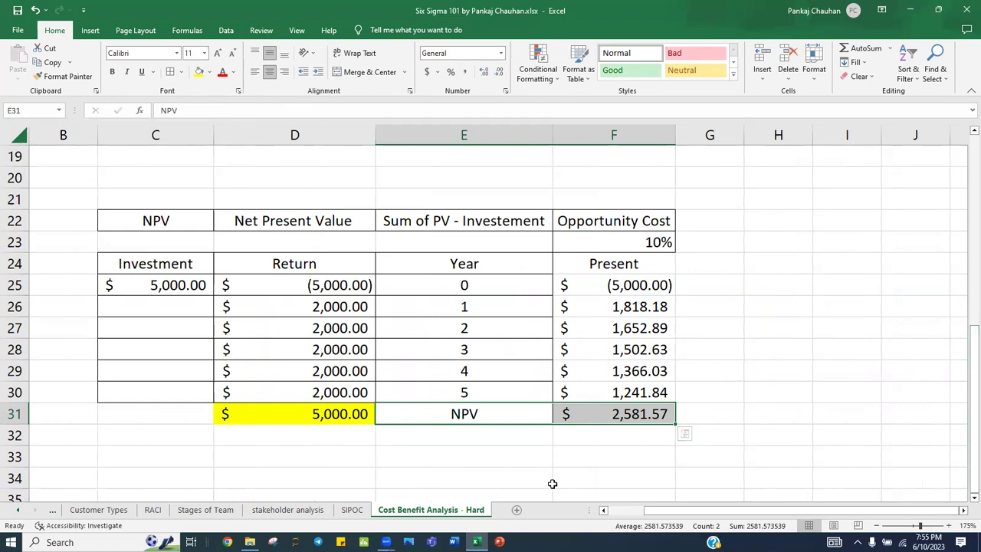
Step: Enter the label "NPV" in C33, below the return table
left_click_drag(340, 303, 335, 392)
left_click_drag(437, 304, 424, 393)
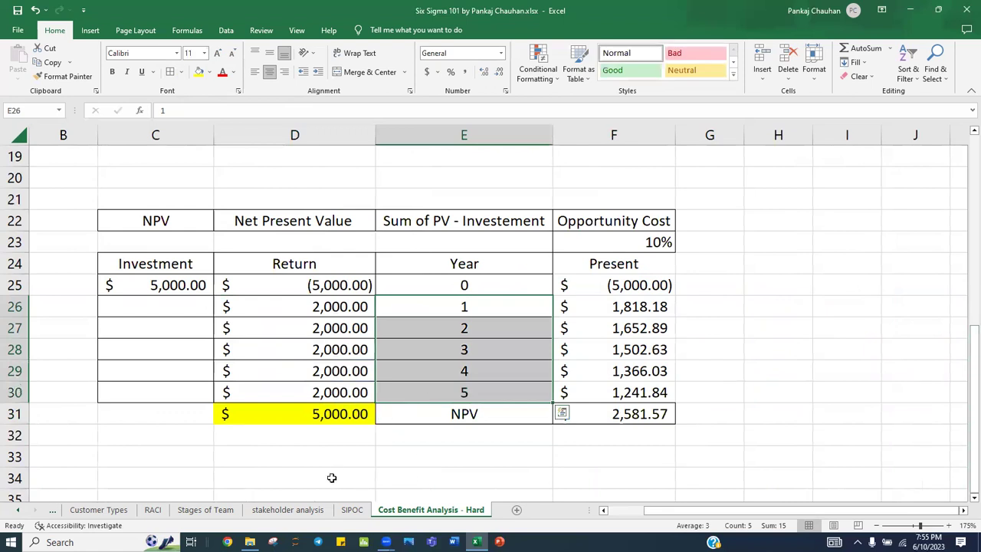
left_click(182, 453)
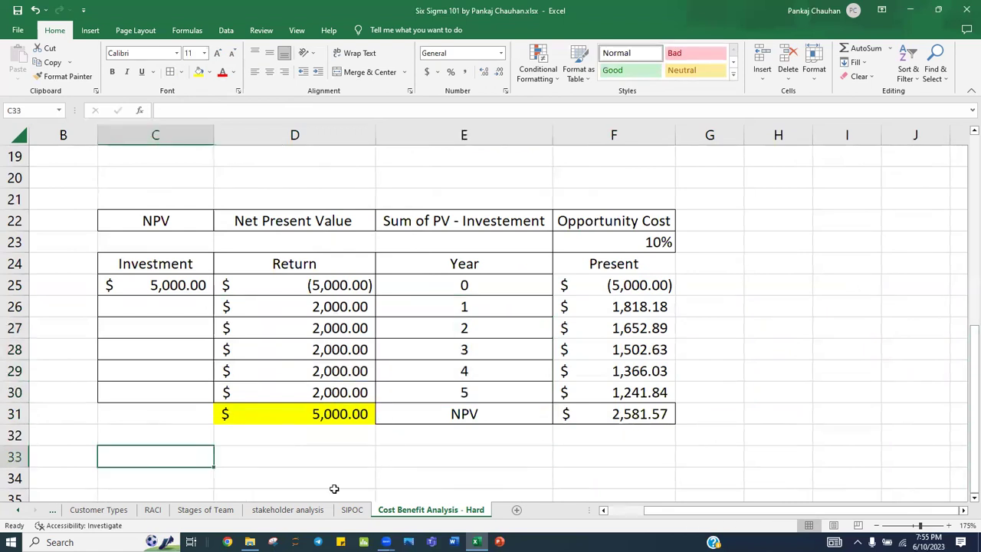
type("NPV")
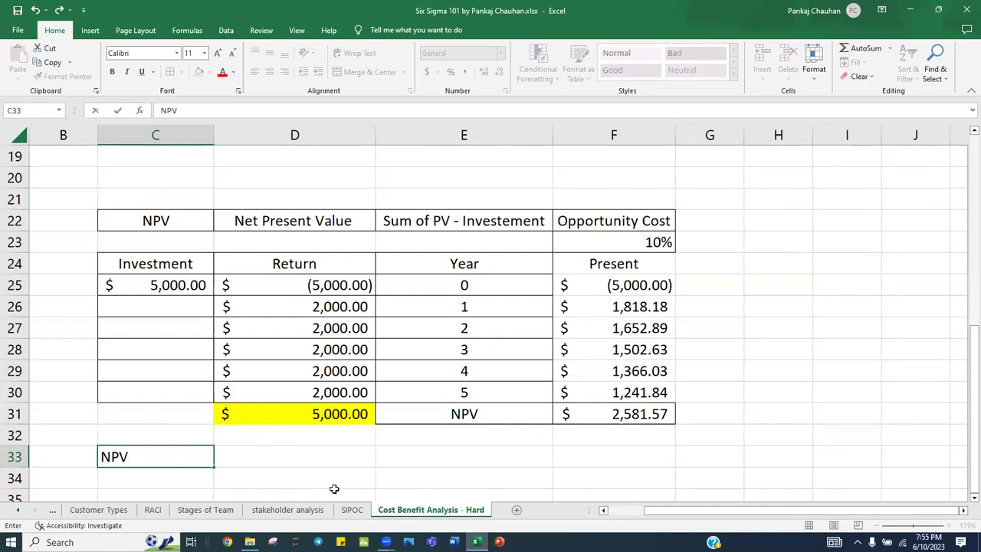
key("Tab")
type("=")
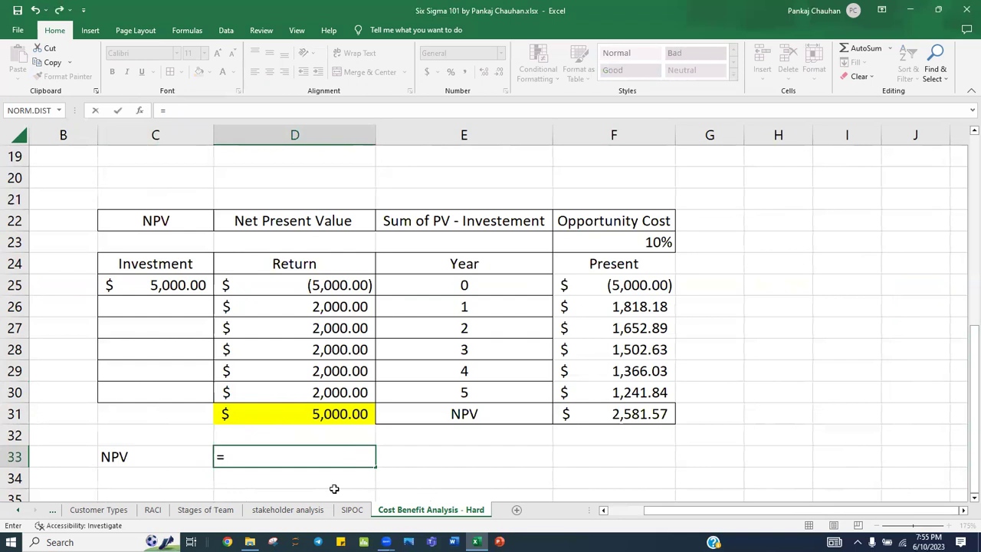
key("BackSpace")
type("NPV")
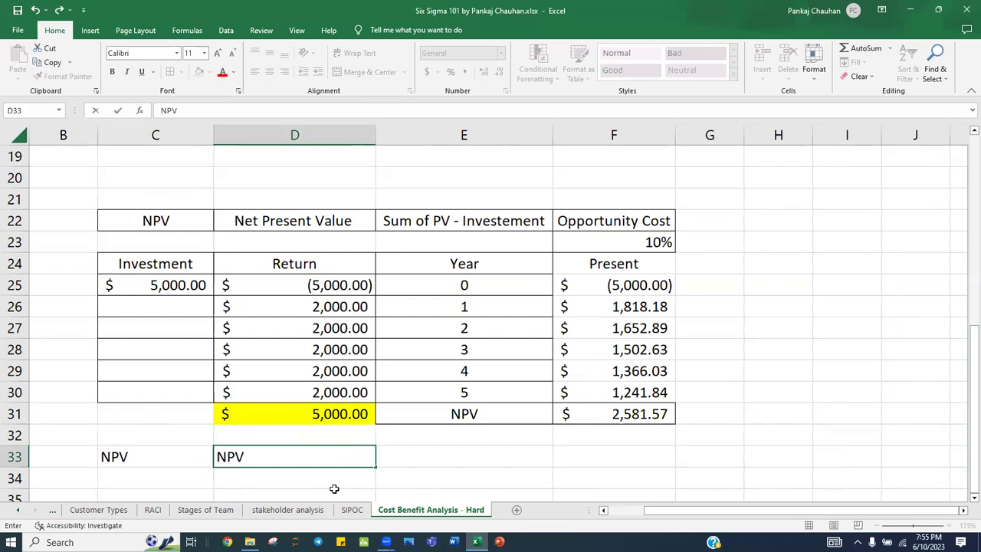
key("Tab")
key("Left")
key("Left")
key("Right")
key("Delete")
Step: Calculate the present value of the yearly returns in D33 with =NPV(F23,D26:D30)
type("=")
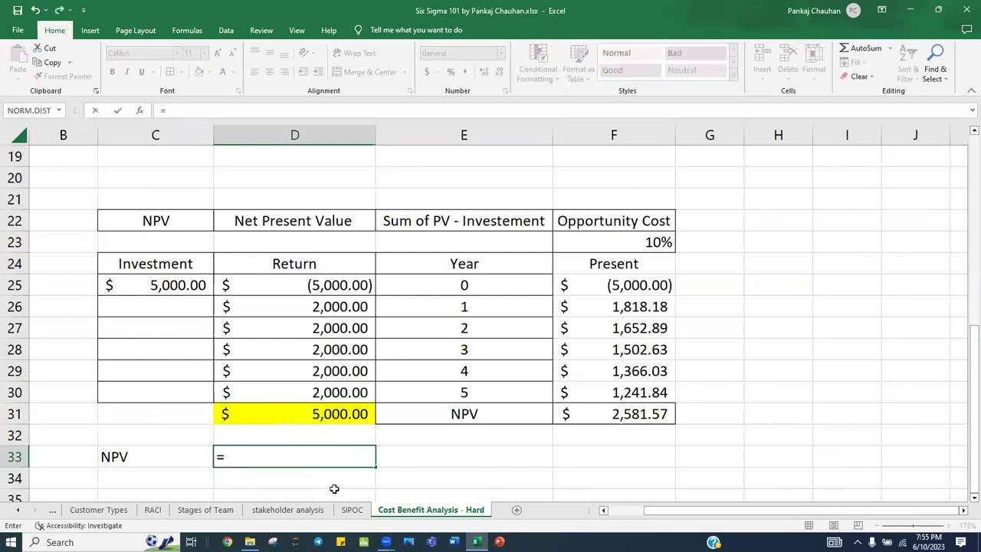
type("N")
key("BackSpace")
type("NPV")
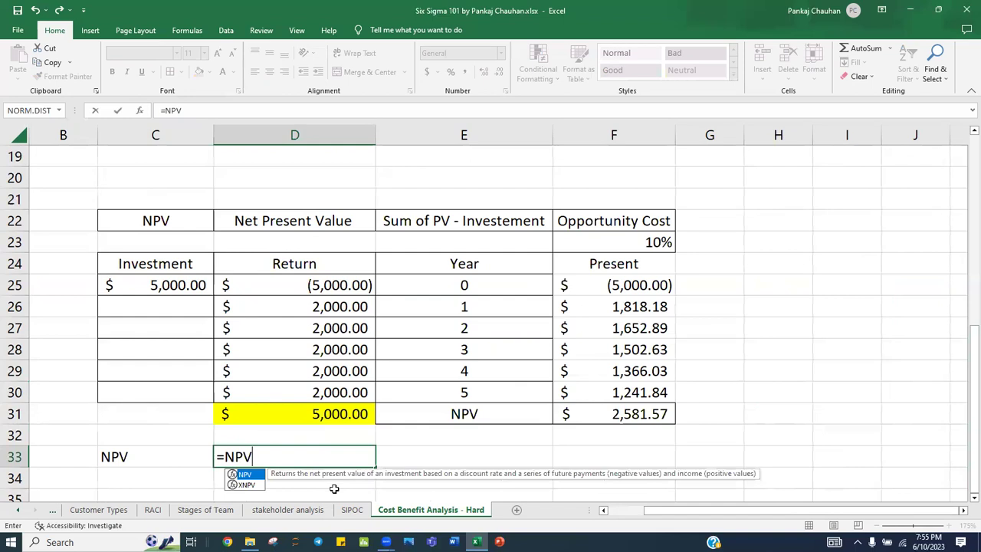
type("(")
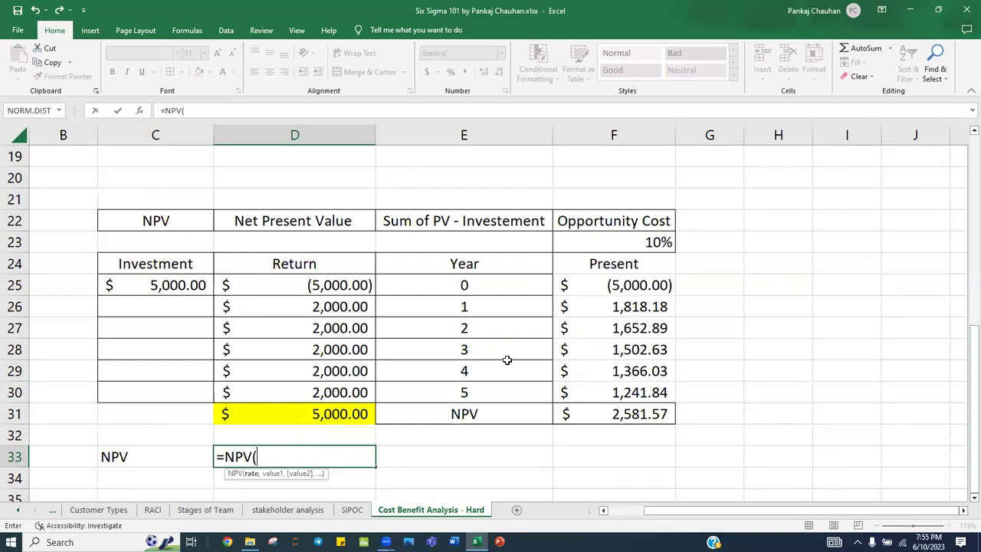
left_click(627, 239)
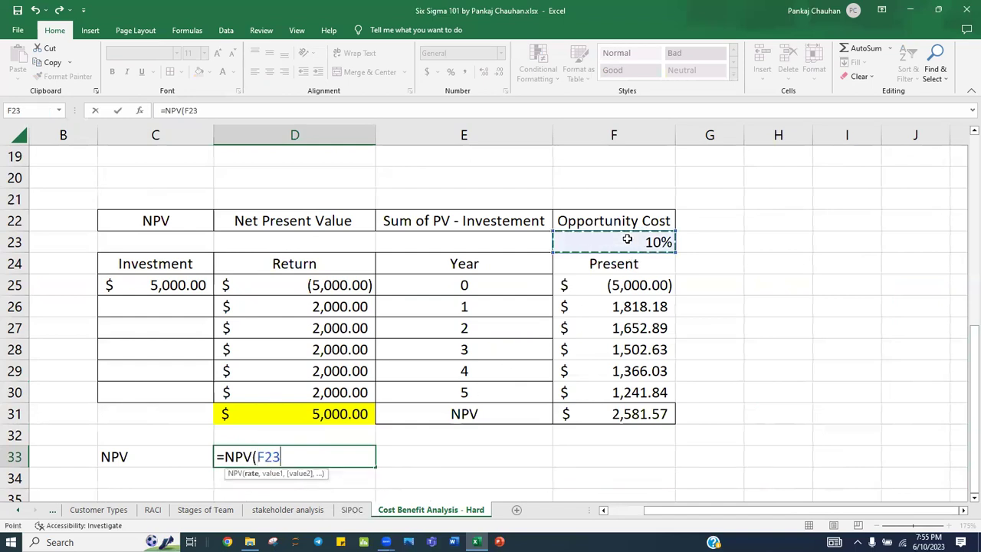
type(",")
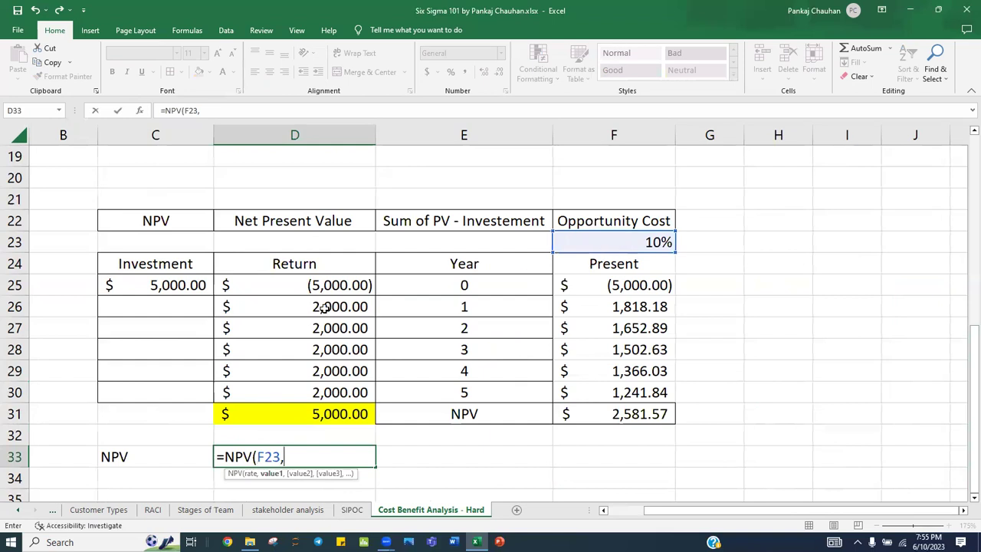
left_click_drag(326, 305, 329, 389)
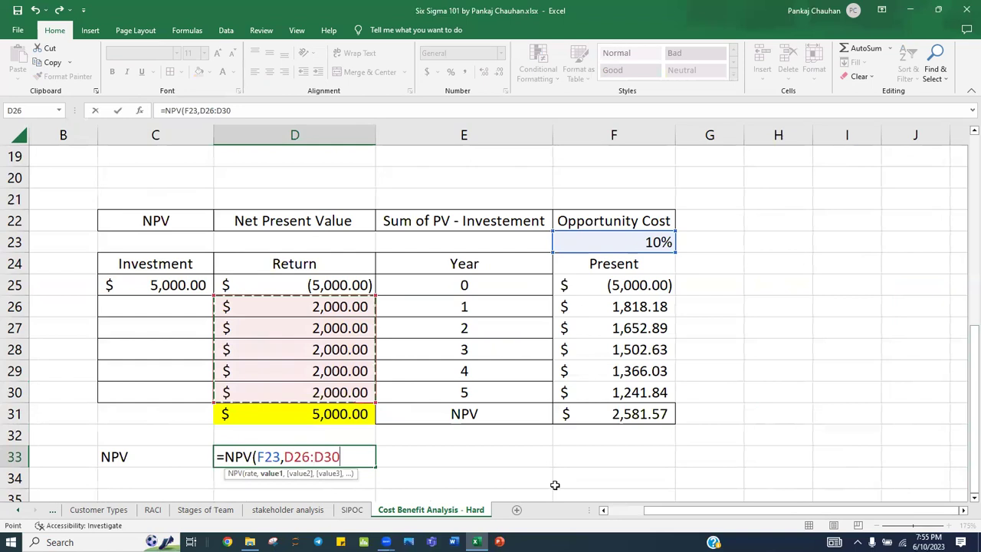
type(")")
key("Return")
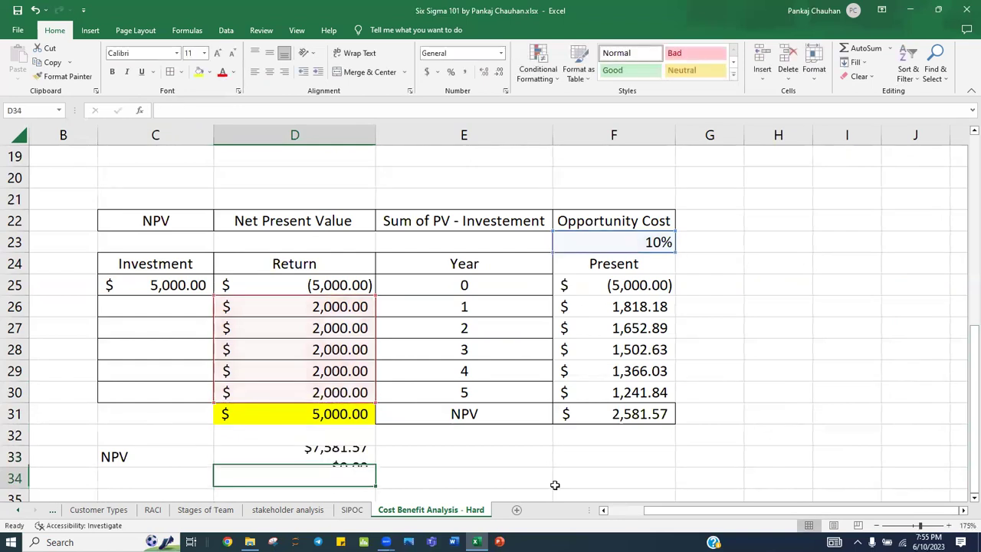
Step: Add the year 0 cash flow to the formula in D33 so it reads =NPV(F23,D26:D30)+D25
left_click(339, 461)
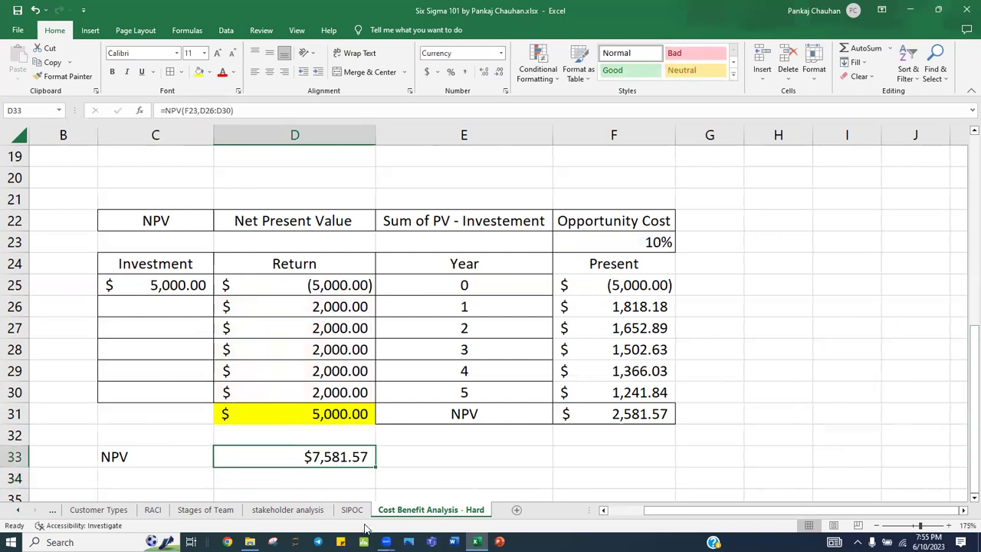
key("F2")
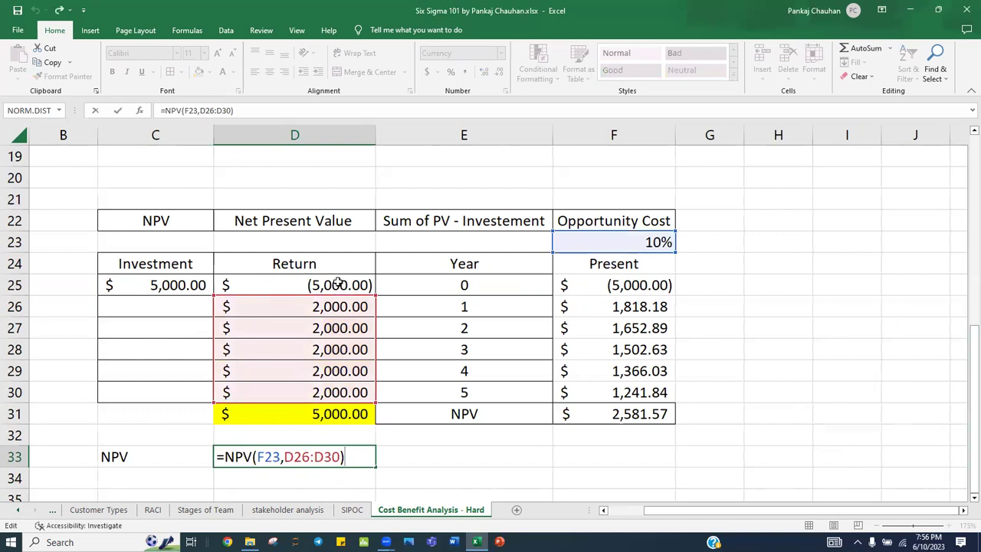
type("+")
left_click(336, 283)
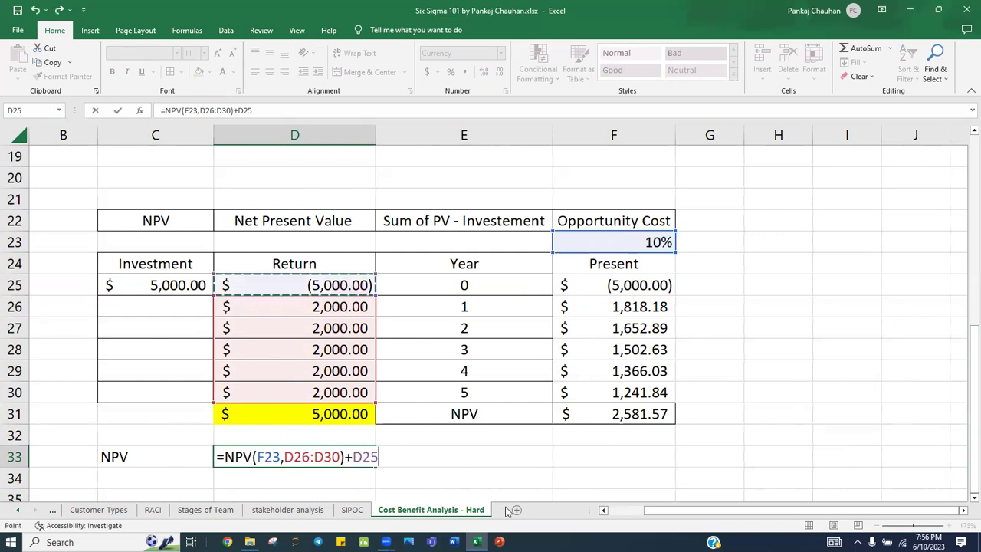
key("Return")
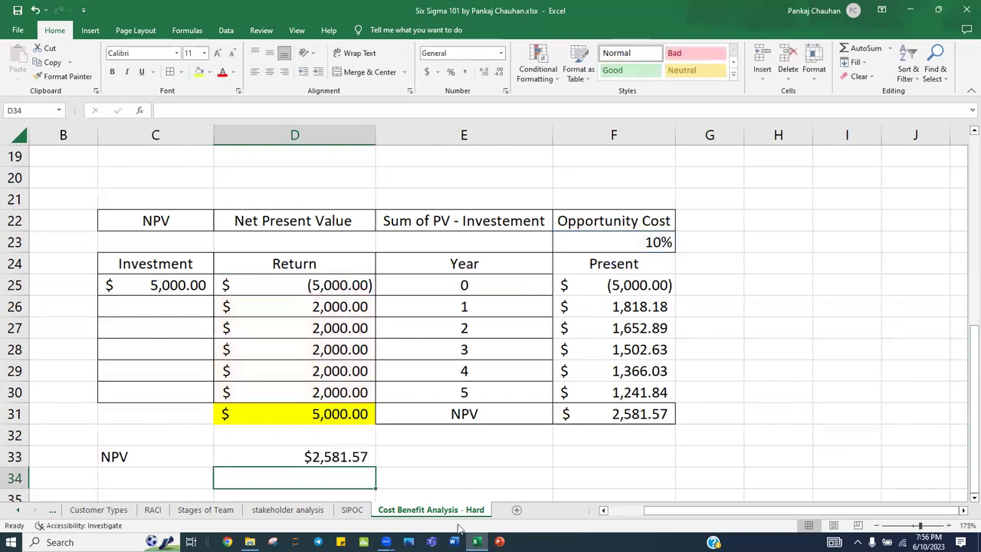
left_click(312, 452)
left_click(592, 420)
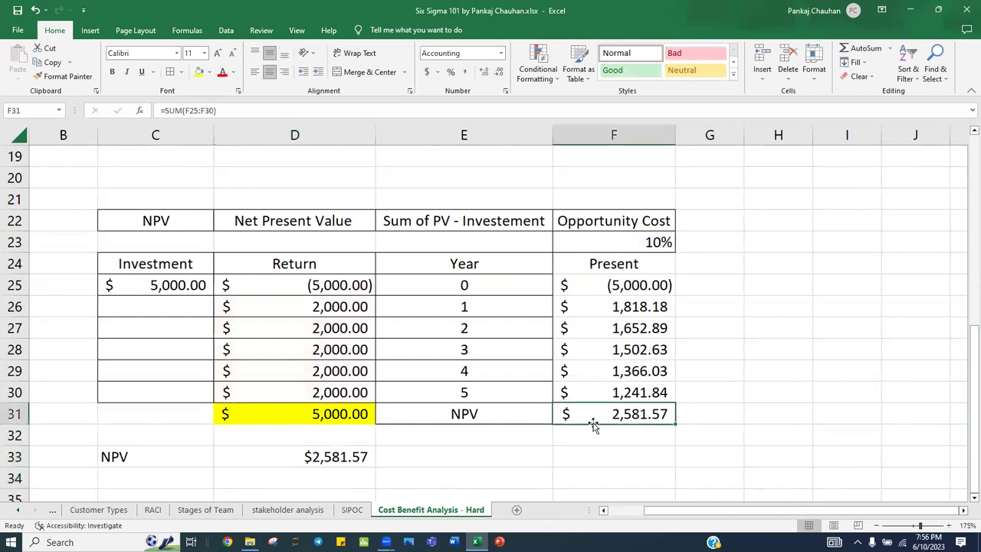
Step: Change the formula in D33 to subtract the investment cell instead, as =NPV(F23,D26:D30)-C25
left_click(360, 456)
key("F2")
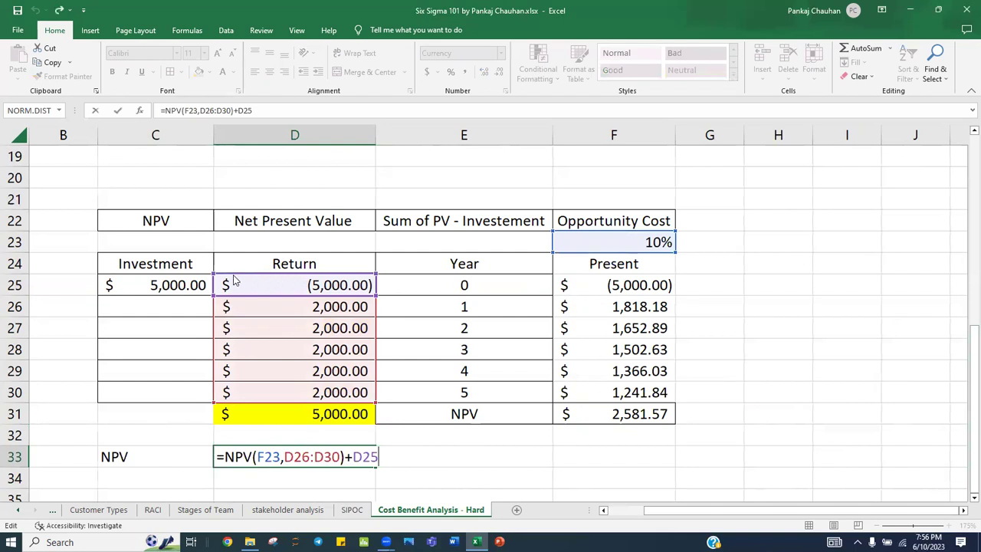
left_click(205, 270)
left_click(203, 287)
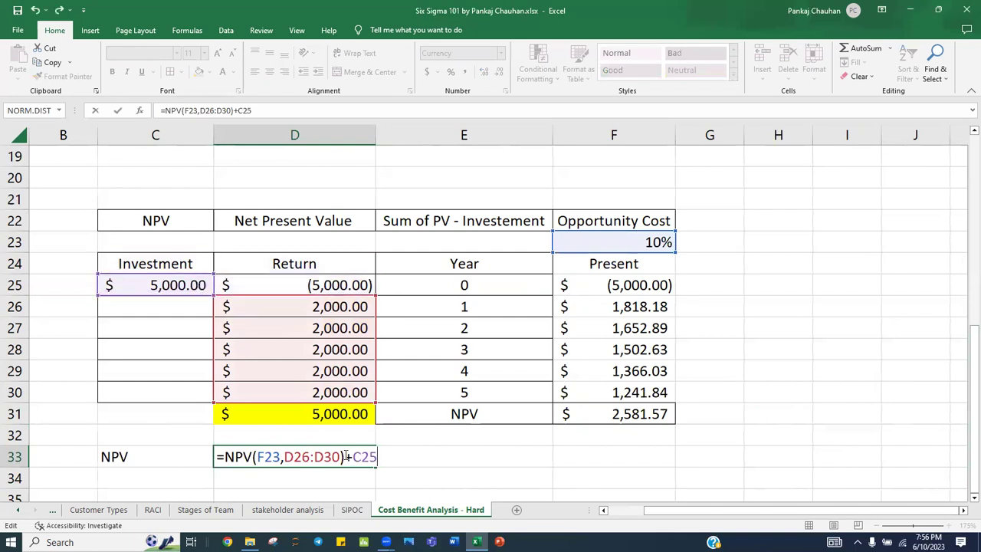
key("Left")
key("Left")
key("Left")
key("Left")
key("Delete")
type("-")
key("Return")
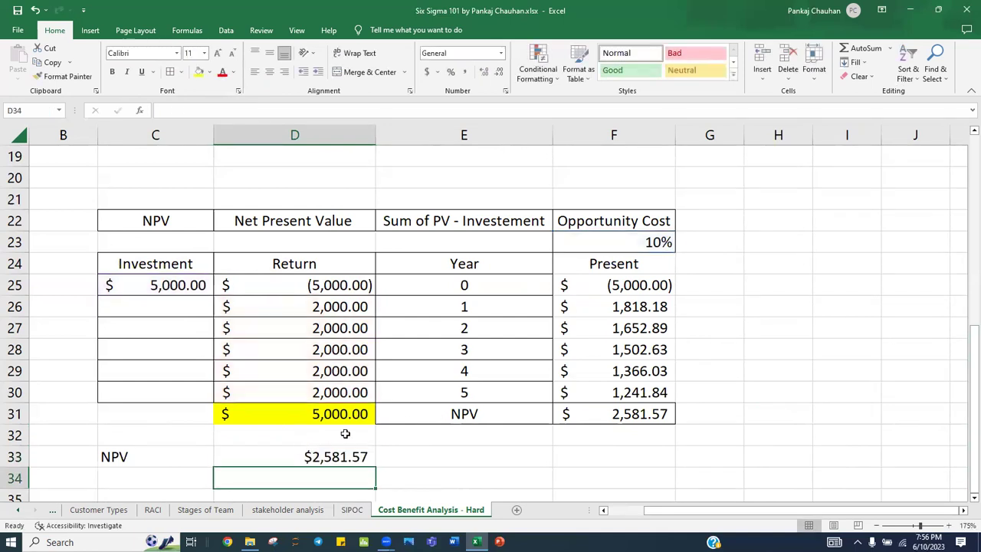
Step: Center the NPV label and its value in C33:D33 and put borders around both cells
left_click_drag(173, 458, 304, 457)
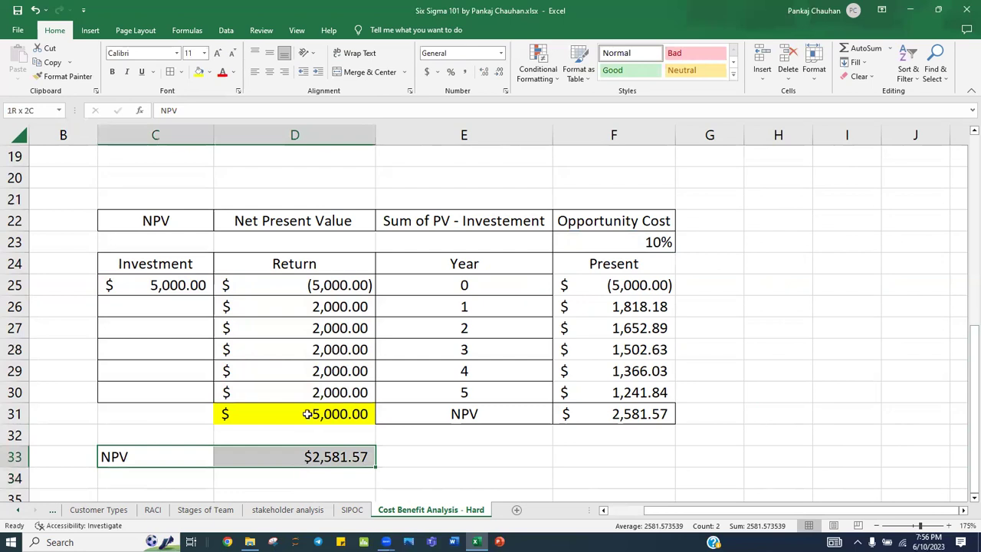
left_click(269, 71)
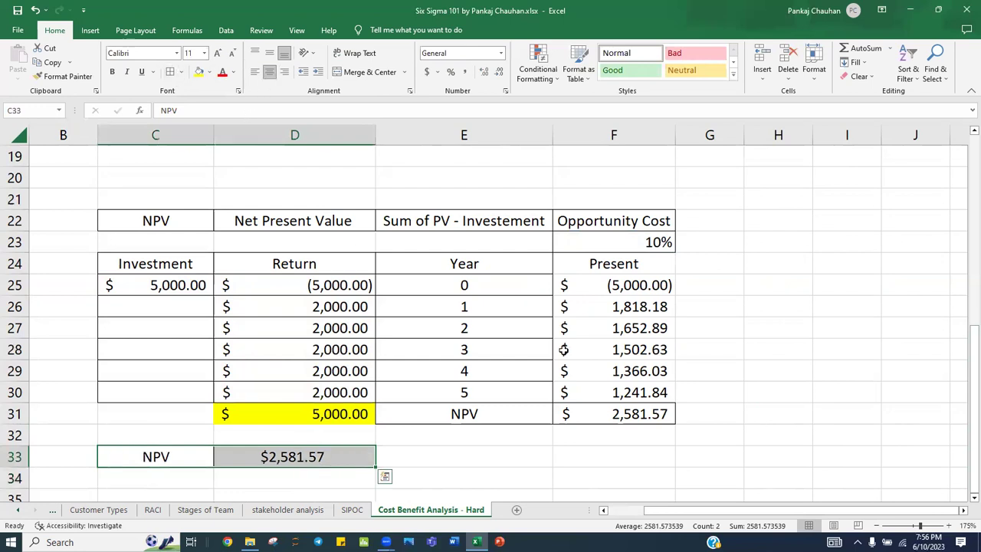
left_click(357, 308)
left_click_drag(346, 322, 342, 389)
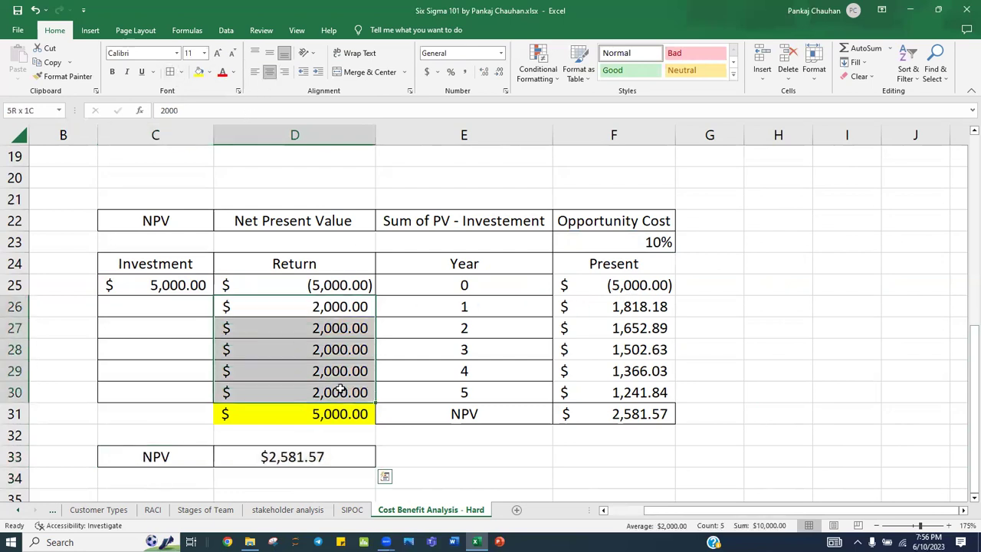
left_click(625, 280)
left_click(632, 414)
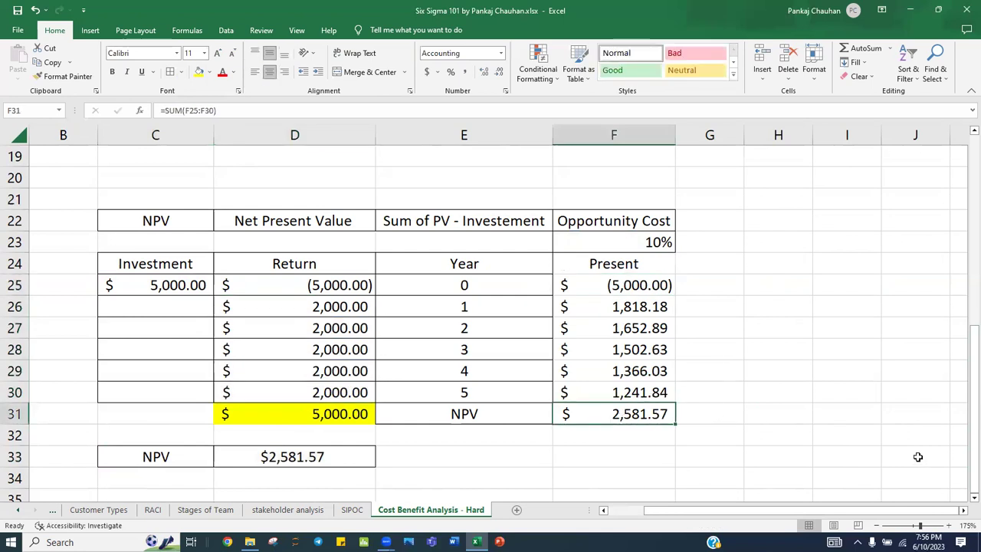
left_click(480, 475)
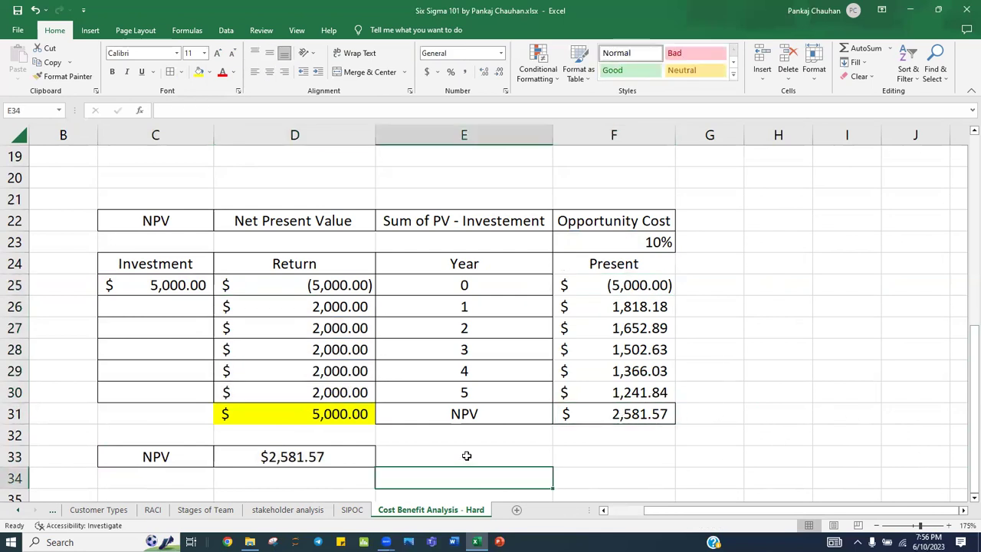
Step: Enter the label "IRR" in C35, two rows below the NPV label
scroll(466, 455, "down", 1)
left_click(368, 429)
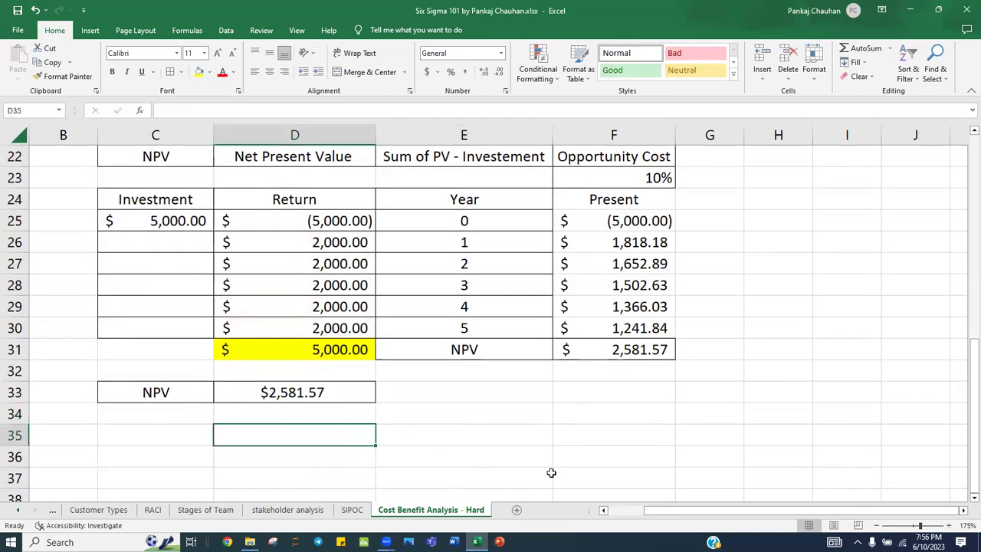
key("Left")
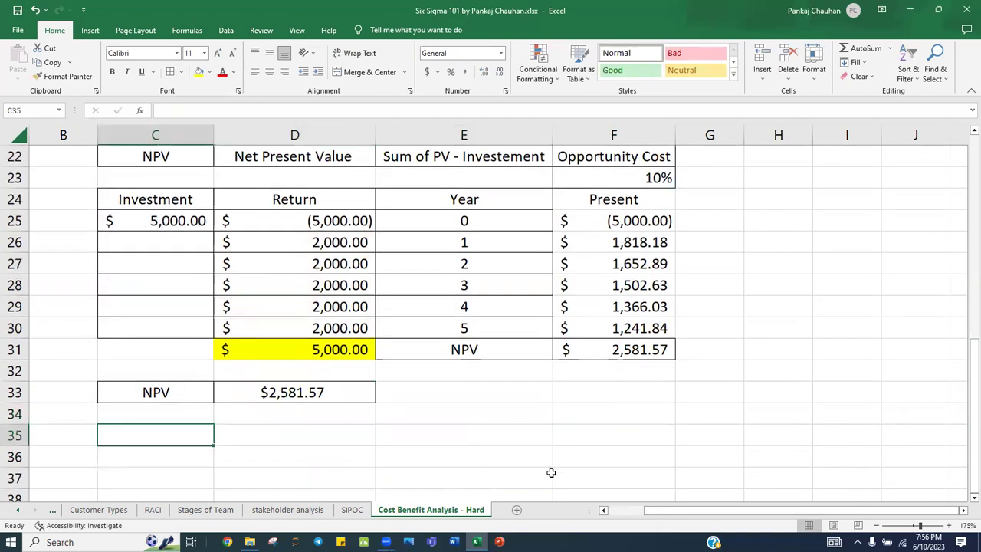
type("irr")
key("BackSpace")
key("BackSpace")
key("BackSpace")
type("IRR")
key("Tab")
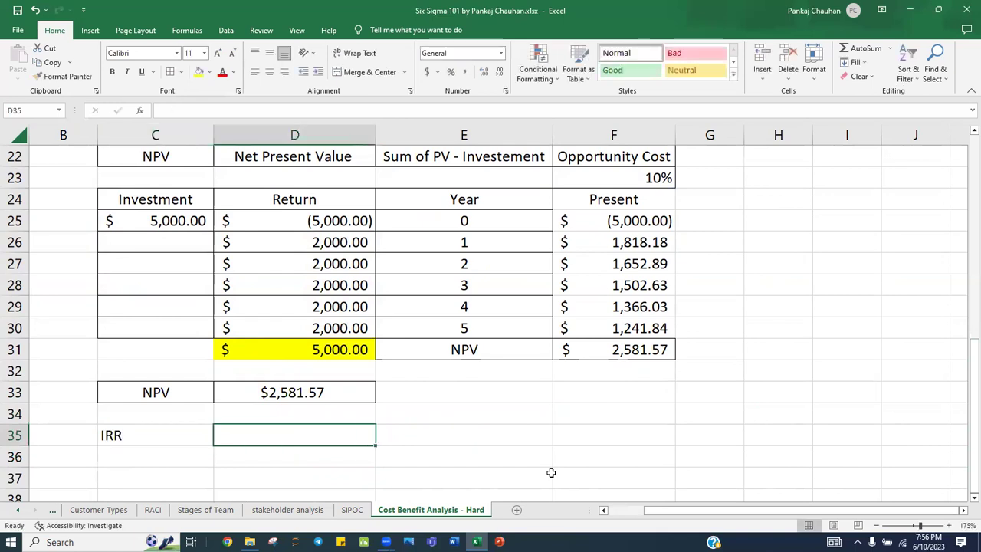
Step: Copy the IRR definition "When NPV is Zero" from E5 into C36
scroll(721, 311, "up", 7)
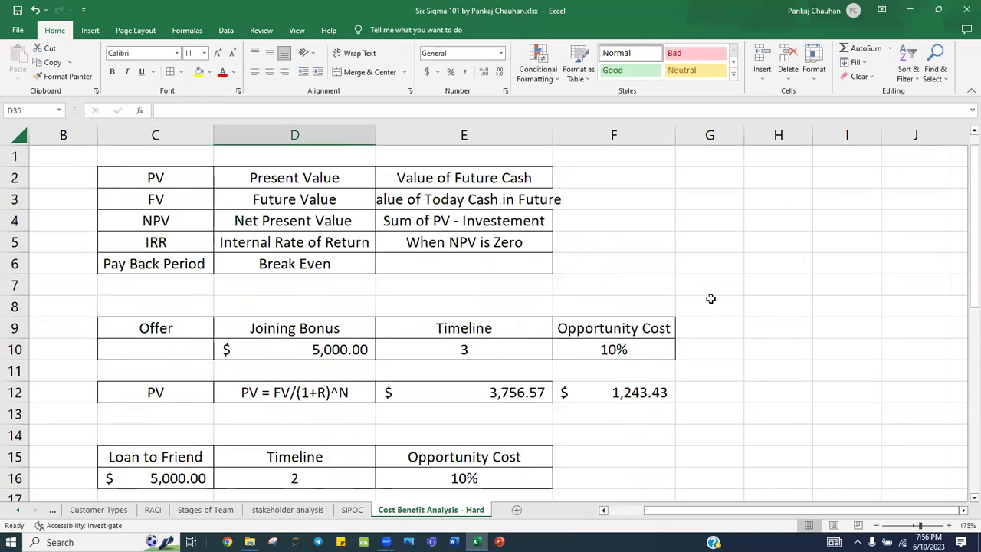
left_click(408, 242)
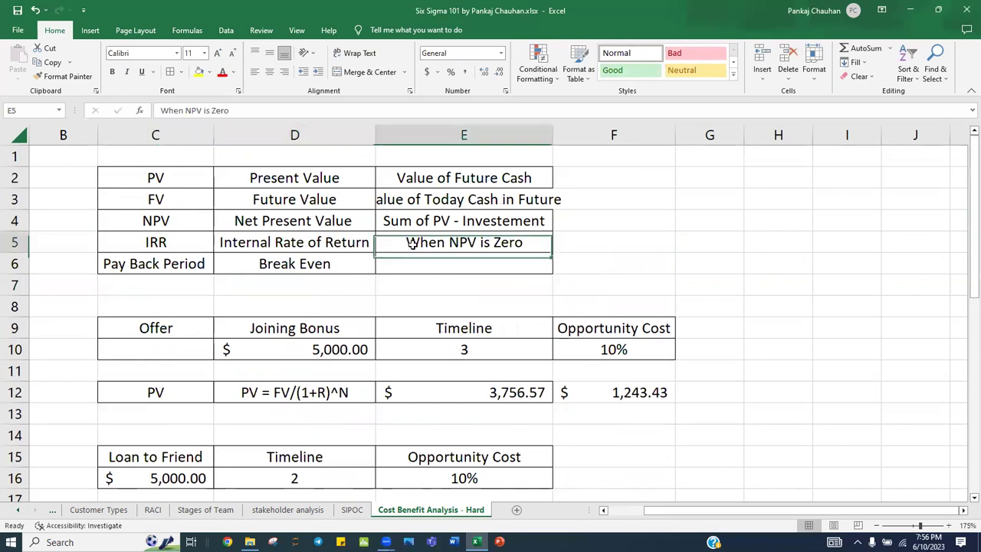
key("ctrl+c")
scroll(514, 337, "down", 7)
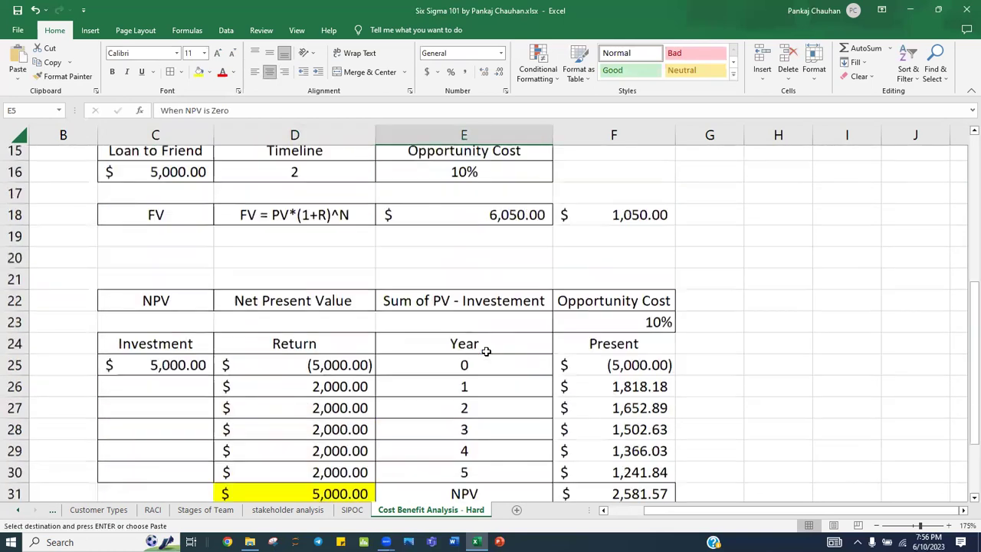
left_click(144, 455)
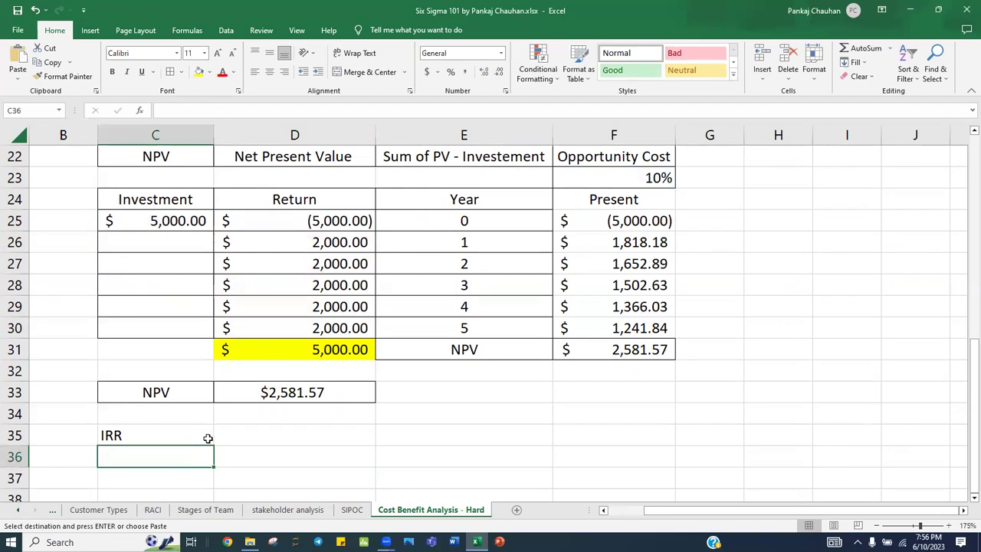
key("ctrl+v")
scroll(597, 326, "up", 1)
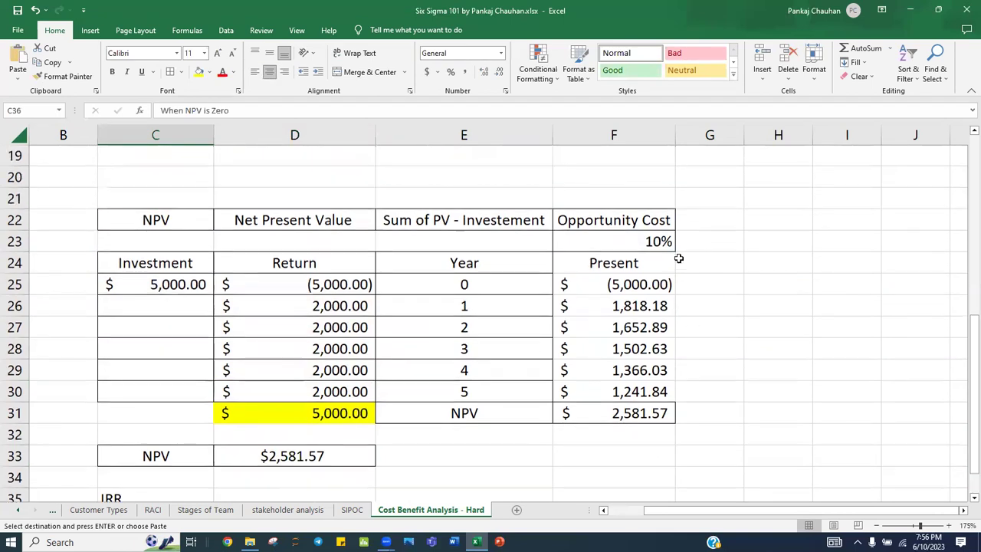
left_click(661, 242)
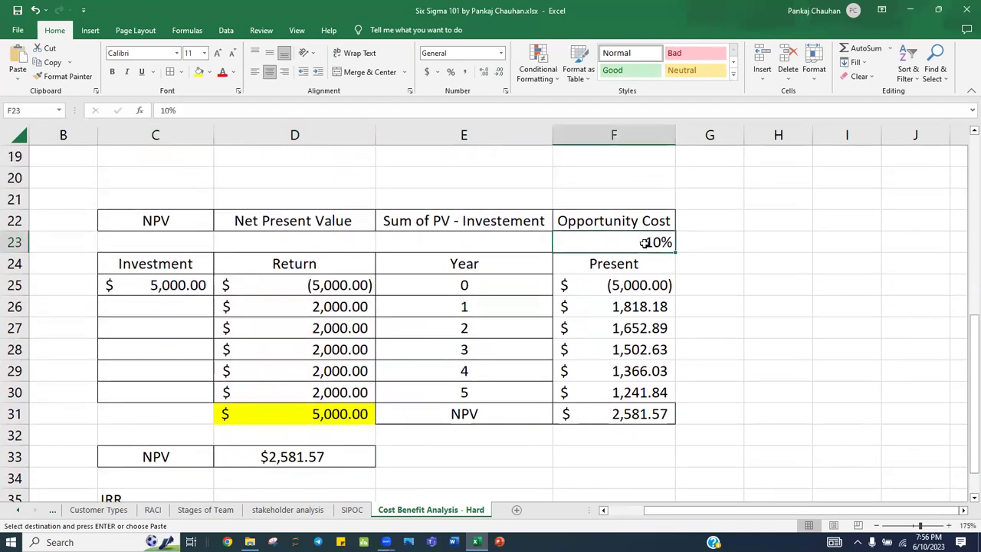
left_click(288, 459)
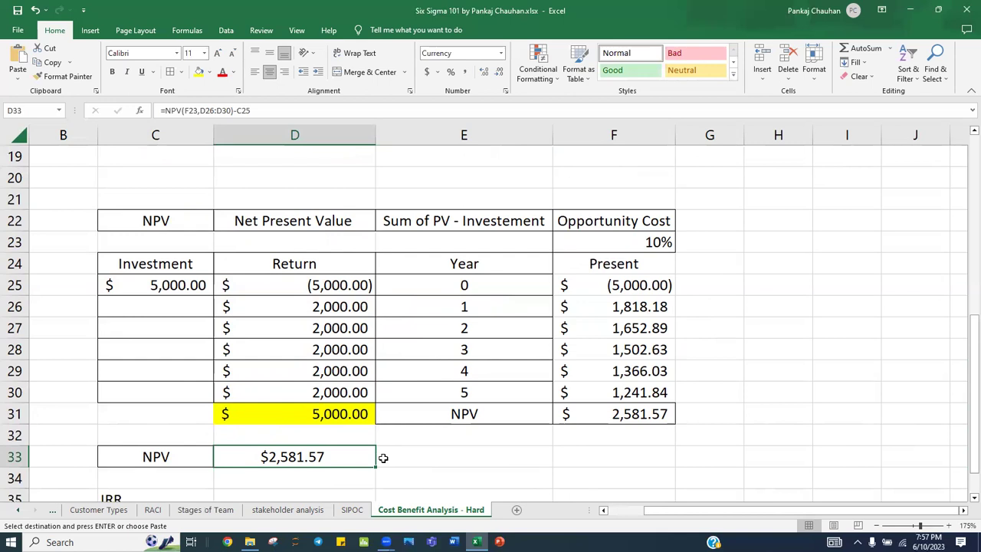
Step: Fill the NPV total in F31 with light blue
left_click(625, 240)
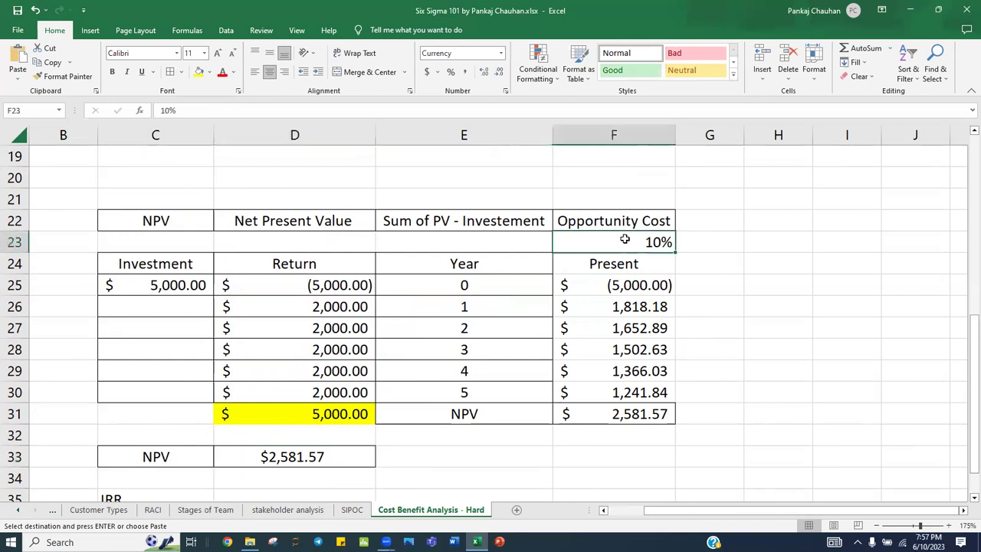
left_click(359, 459)
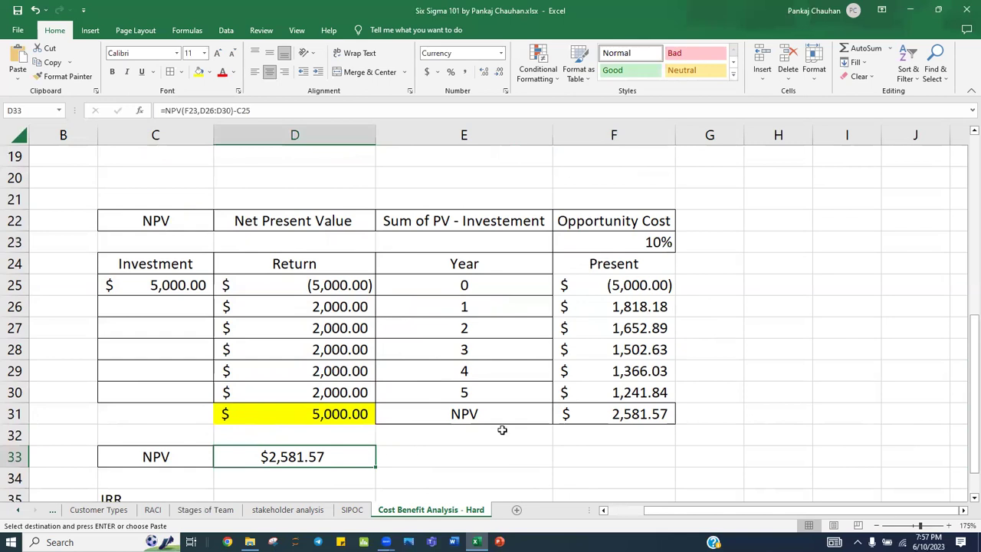
left_click(649, 242)
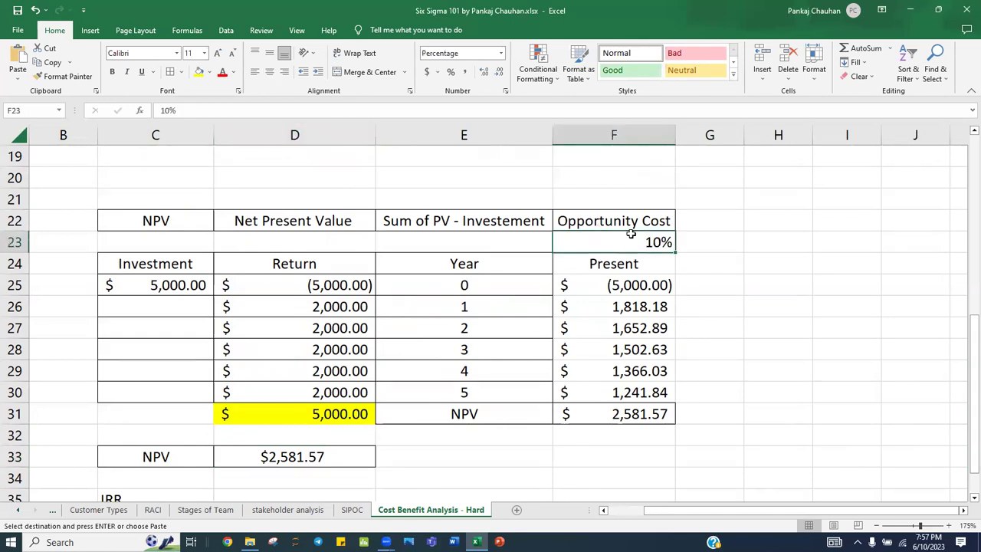
left_click(648, 414)
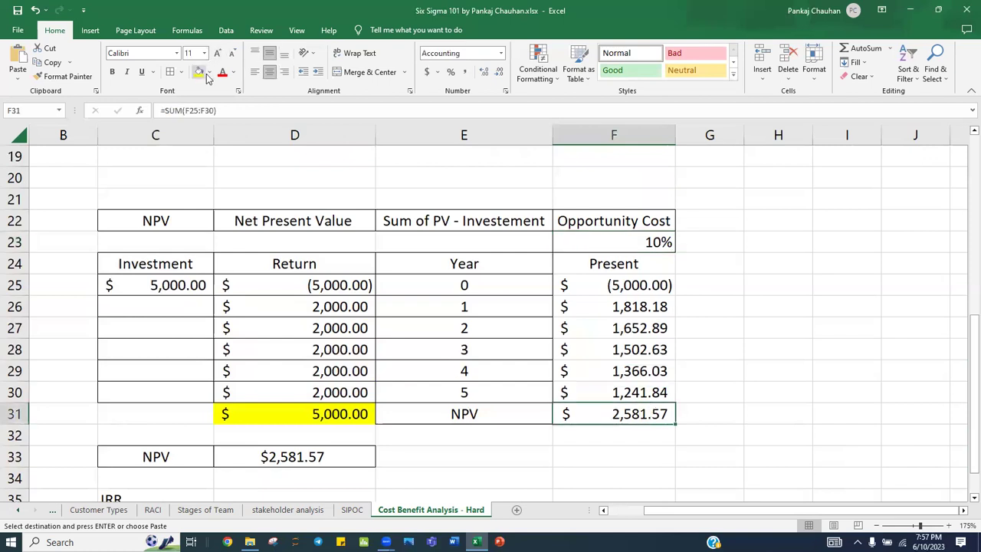
left_click(207, 72)
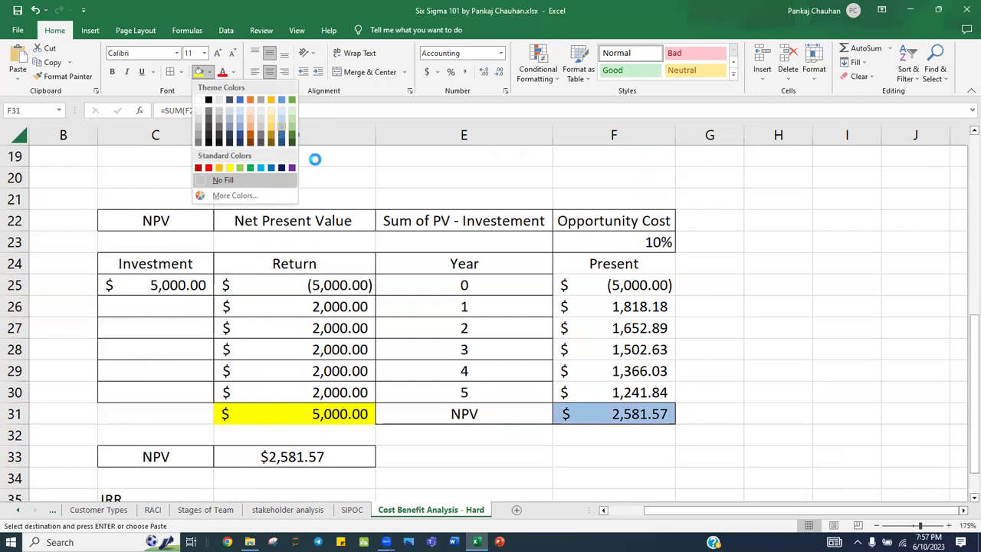
key("Escape")
key("Escape")
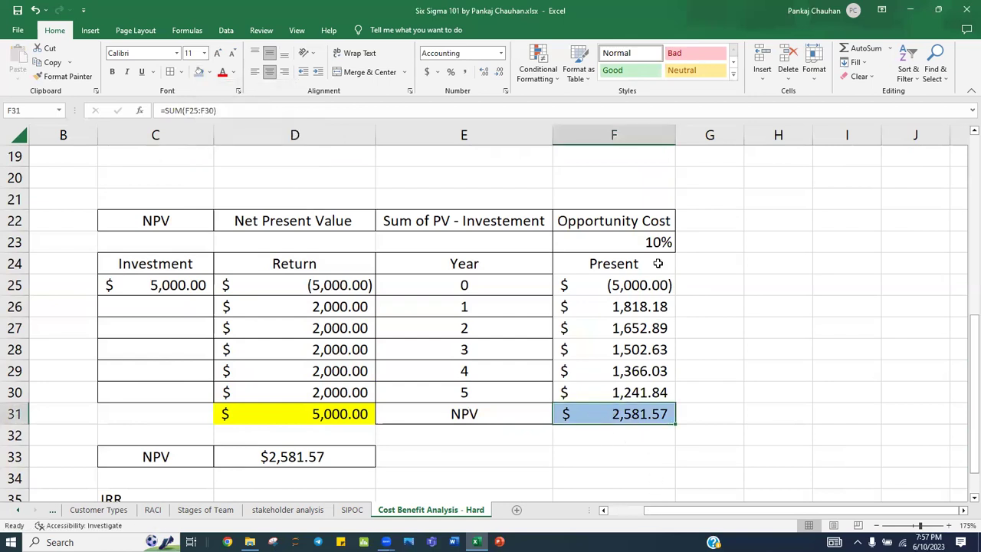
Step: Set the opportunity cost in F23 to 15% and check the NPV in F31
left_click(646, 243)
type("1")
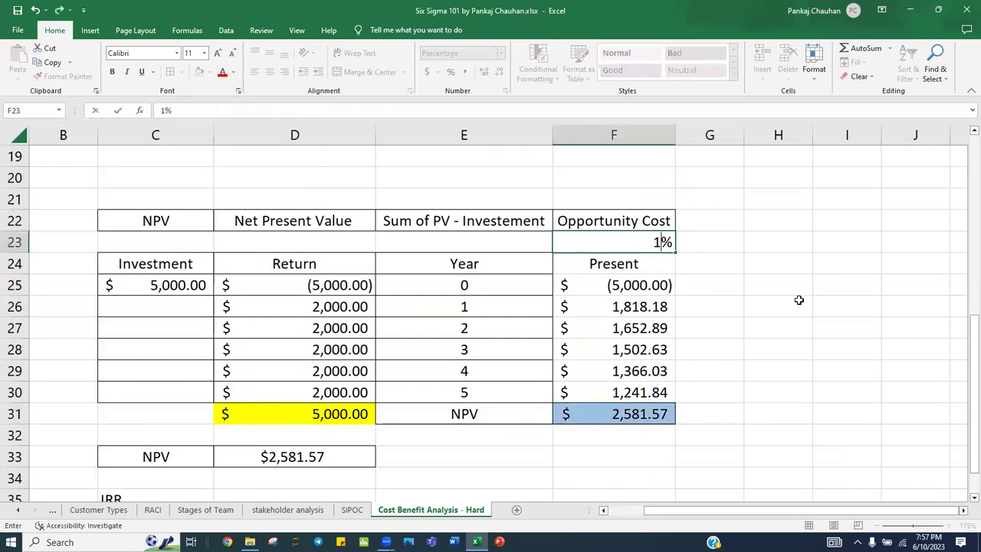
type("5")
key("Return")
left_click(638, 414)
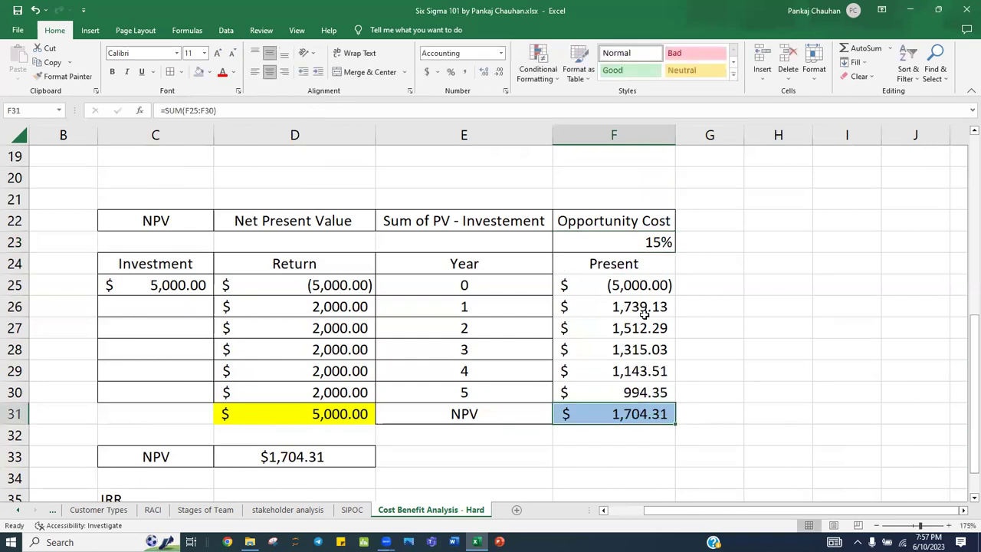
Step: Try opportunity costs of 20% and 25% in F23 to bring the NPV closer to zero
left_click(650, 241)
type("20")
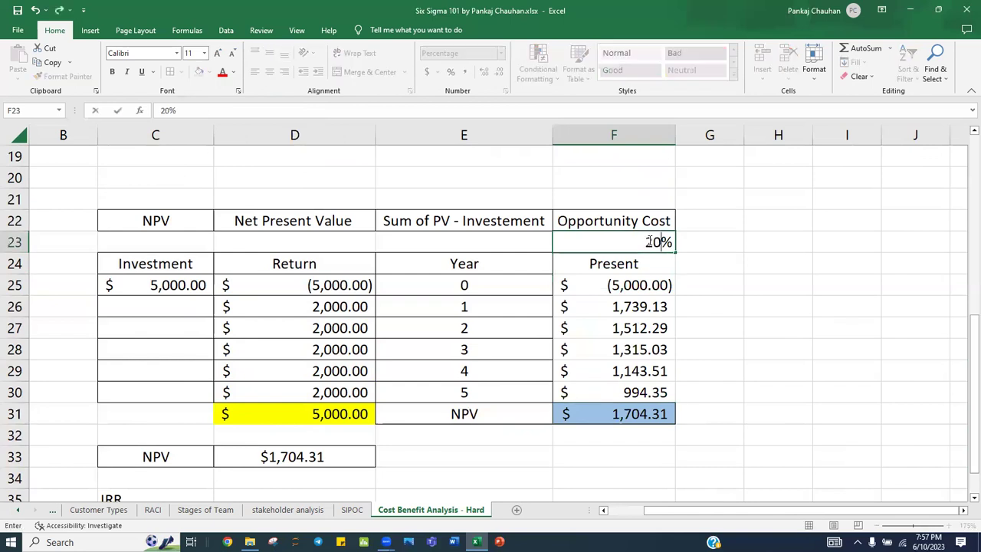
key("Return")
left_click(650, 241)
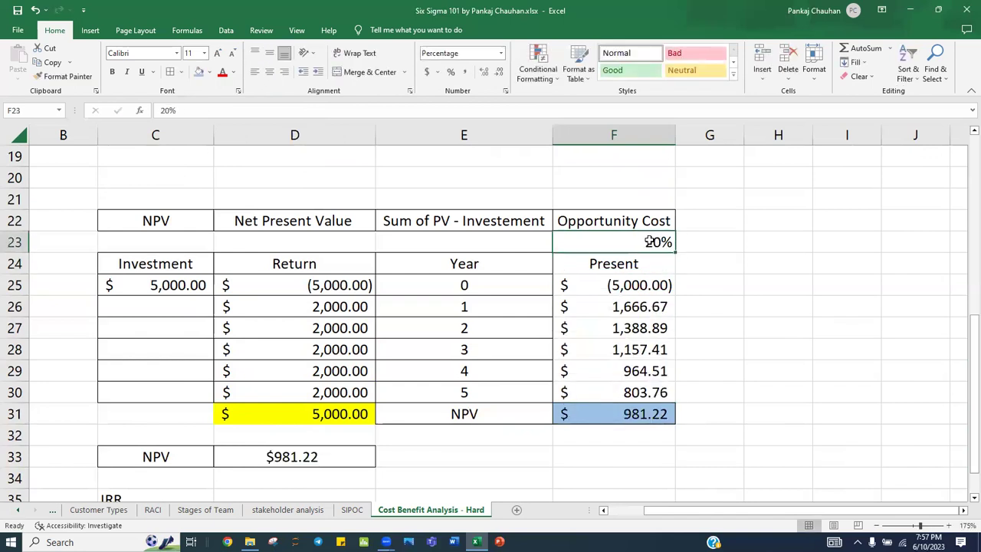
type("25")
key("Return")
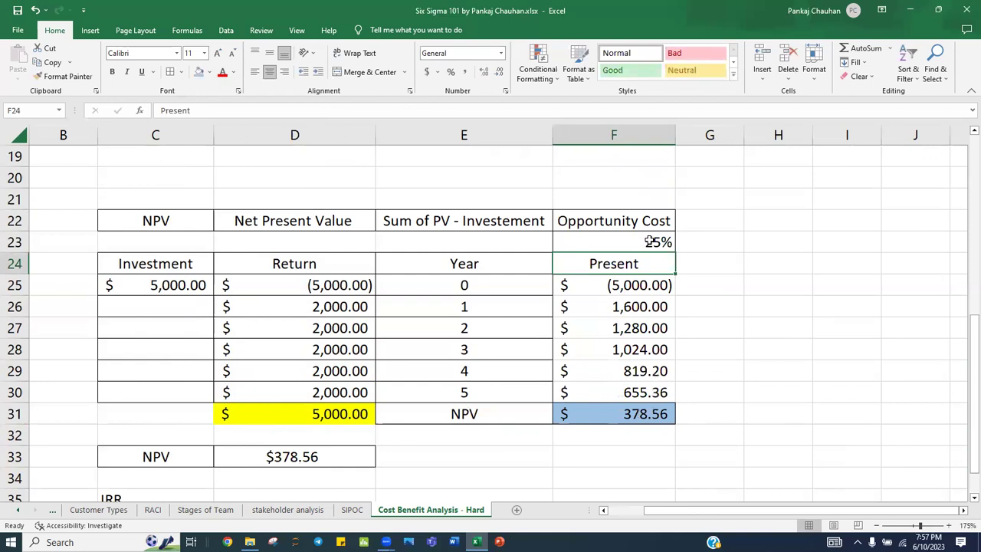
Step: Try opportunity costs of 27% and 29% in F23 to find where the NPV crosses zero
left_click(656, 242)
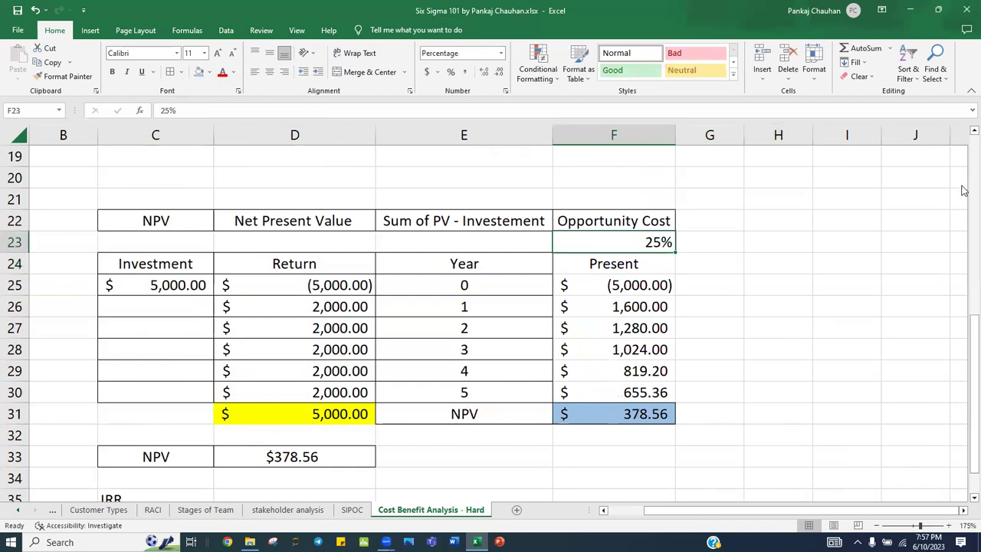
type("27")
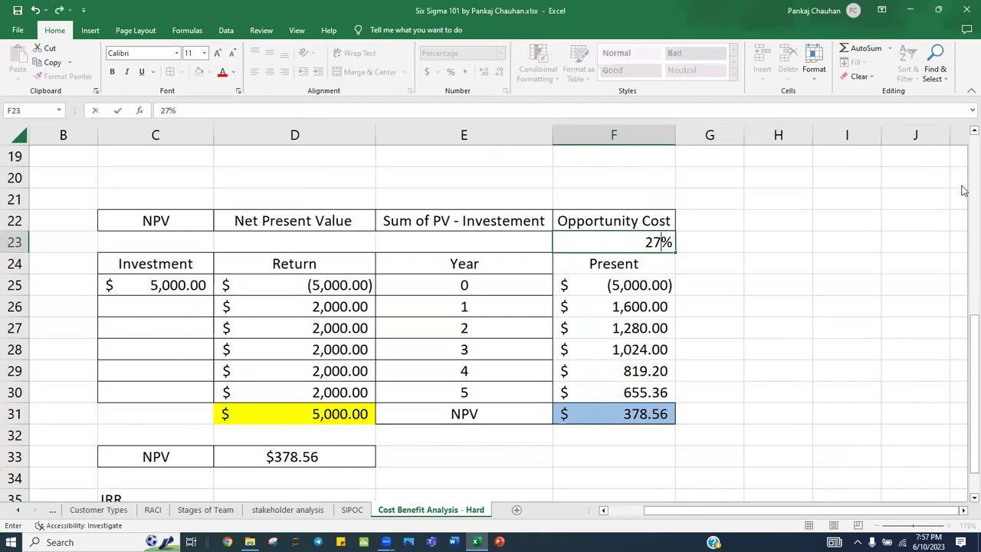
key("Return")
key("Up")
key("Up")
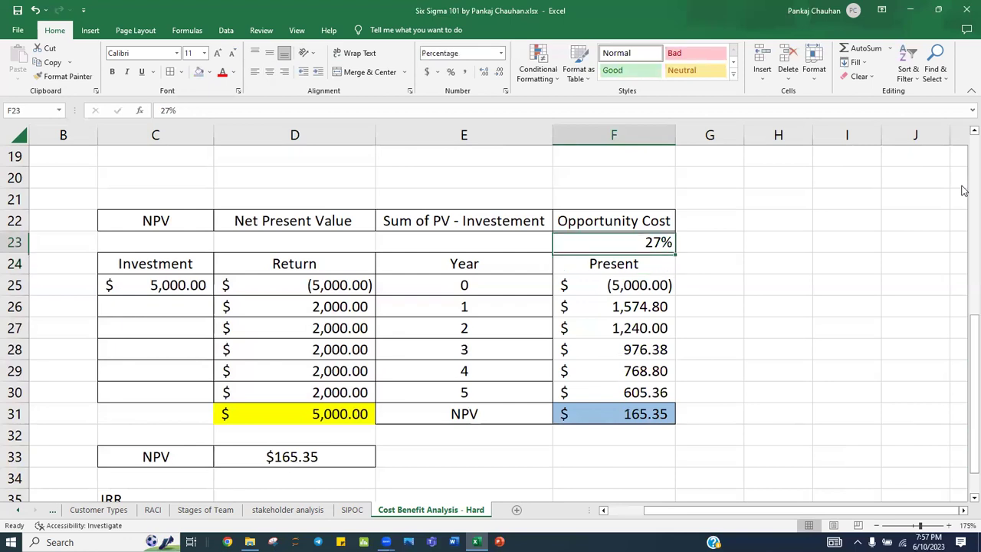
key("Up")
key("Down")
key("Down")
type("29")
key("Return")
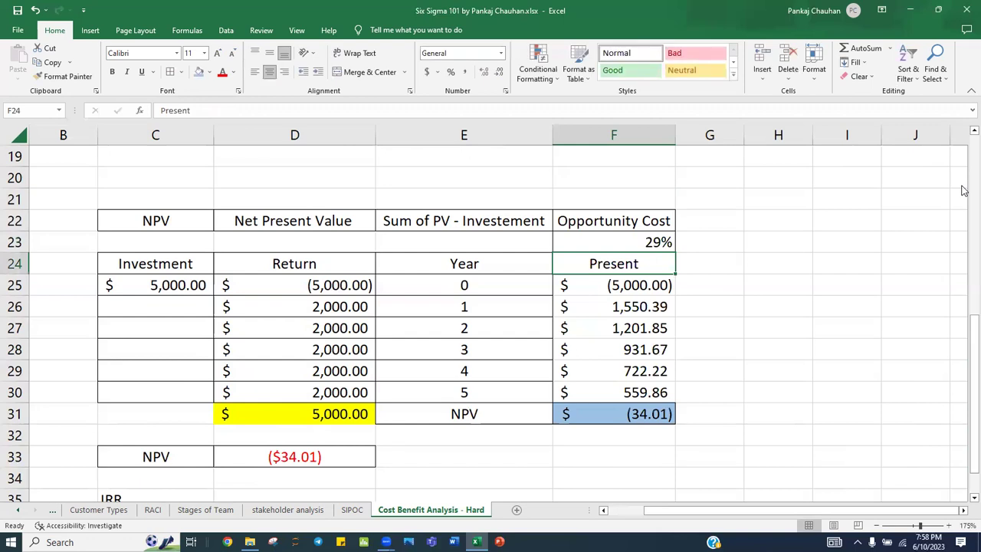
Step: Set the opportunity cost in F23 to 28.5%
key("Up")
type("2")
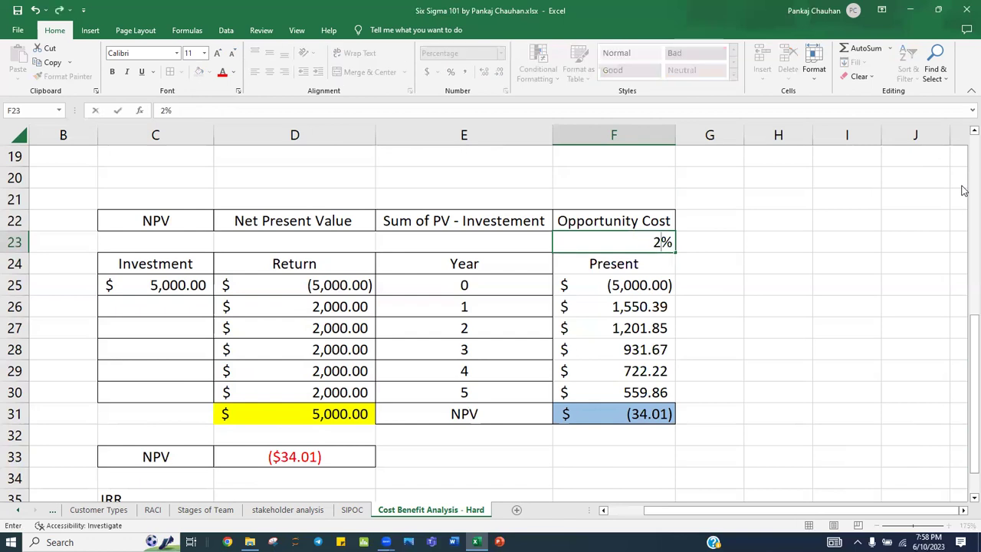
type("8.5")
key("Return")
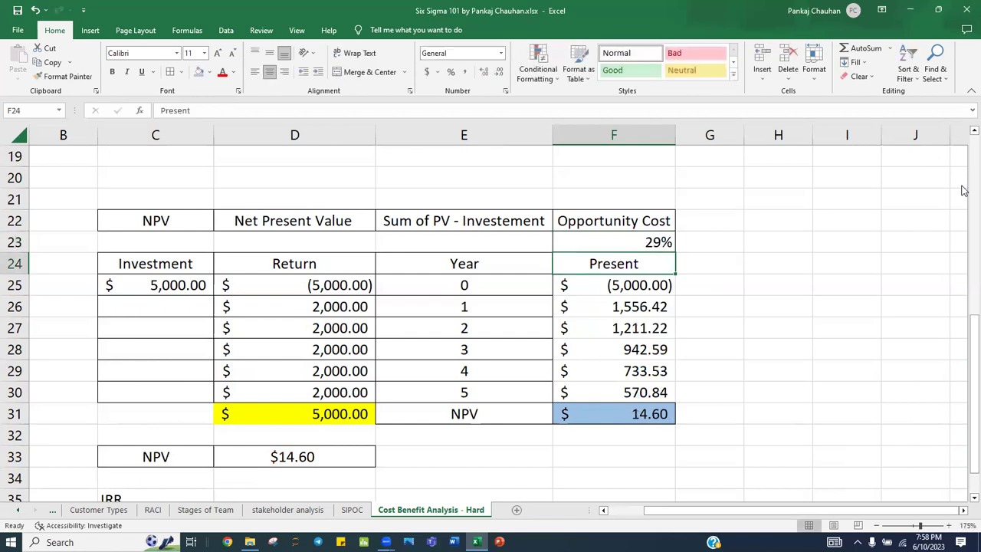
Step: Change the opportunity cost in F23 to 28.8%, including the percent sign
key("Up")
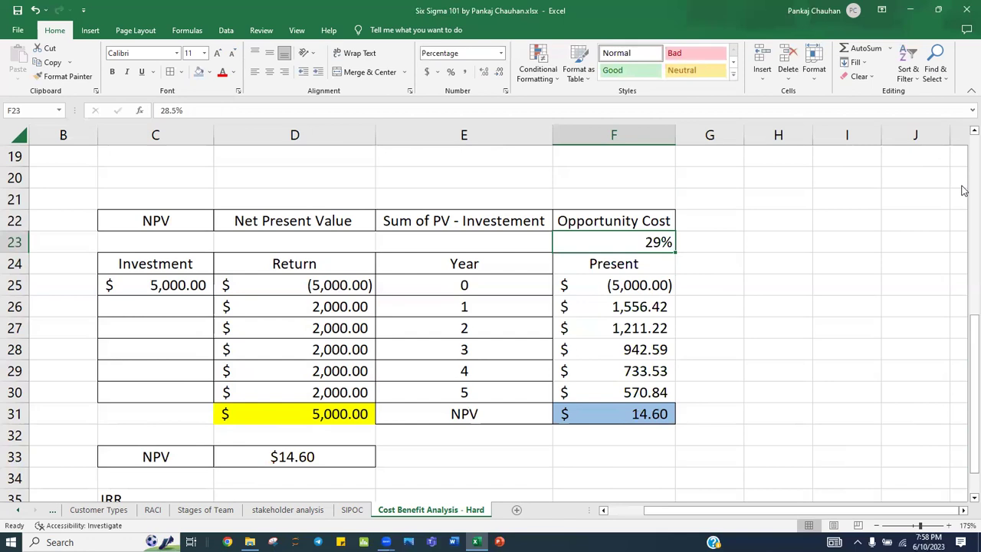
key("F2")
key("BackSpace")
key("BackSpace")
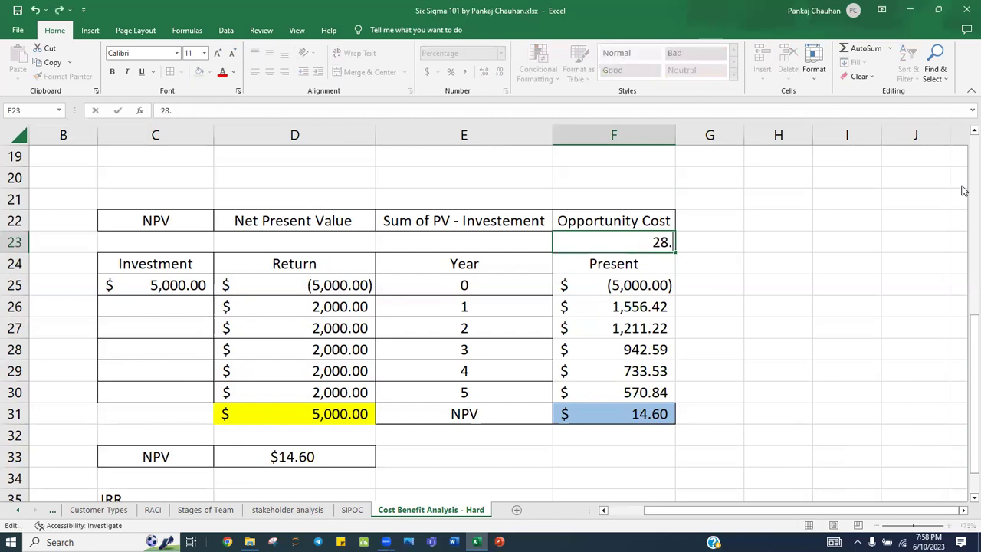
type("8")
key("Return")
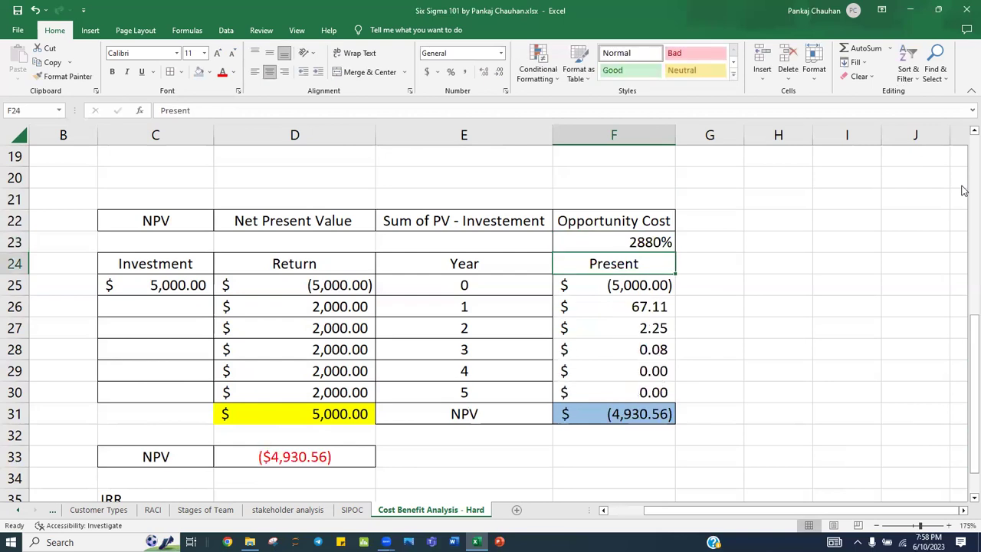
key("Up")
key("F2")
key("BackSpace")
key("BackSpace")
key("BackSpace")
key("BackSpace")
type("8.8%")
key("Return")
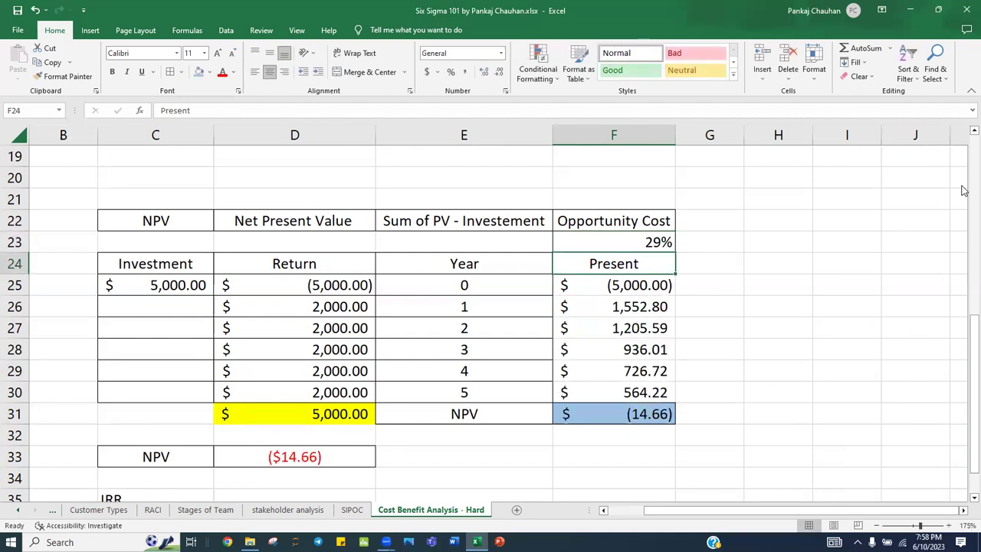
Step: Try opportunity costs of 28.7% and 28.6% in F23 to narrow in on a zero NPV
key("Up")
key("F2")
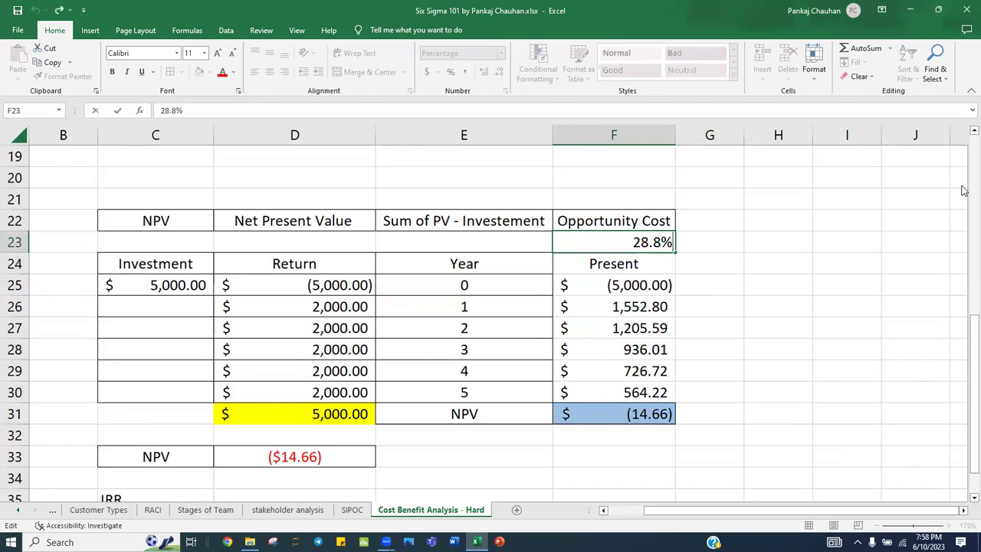
key("Delete")
type("7")
key("Return")
key("Up")
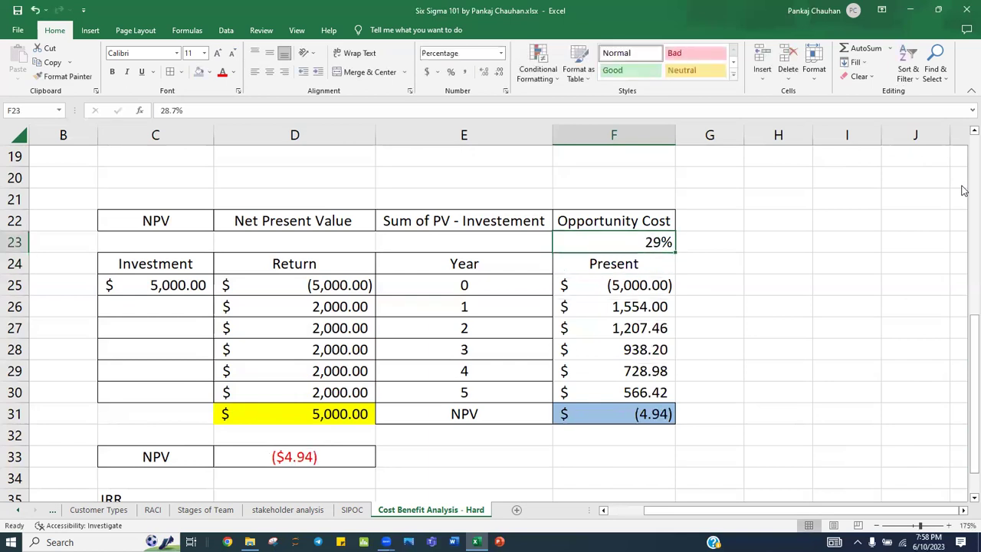
key("F2")
key("Delete")
type("6")
key("Return")
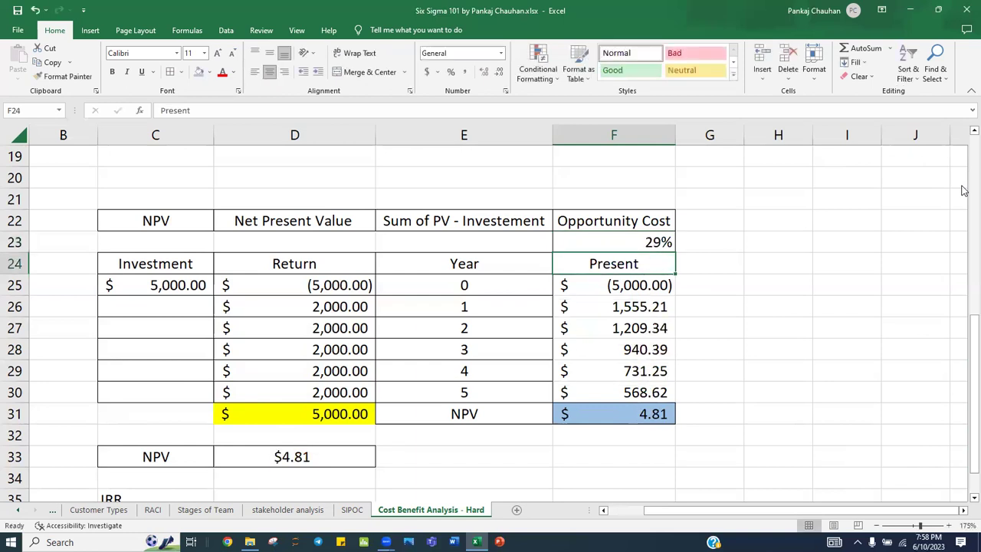
Step: Set the opportunity cost in F23 to 28.65% and show it with two decimal places
key("Up")
key("F2")
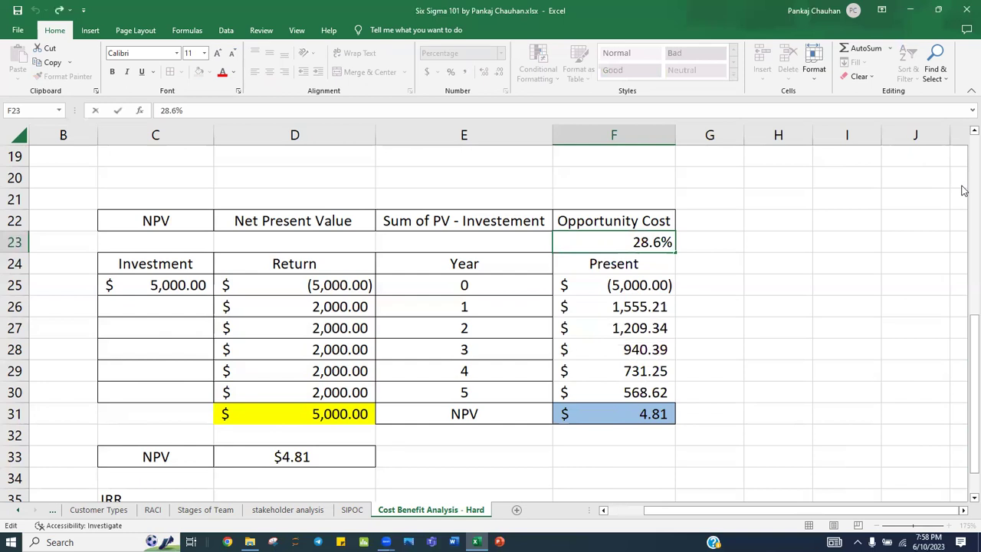
type("5")
key("Return")
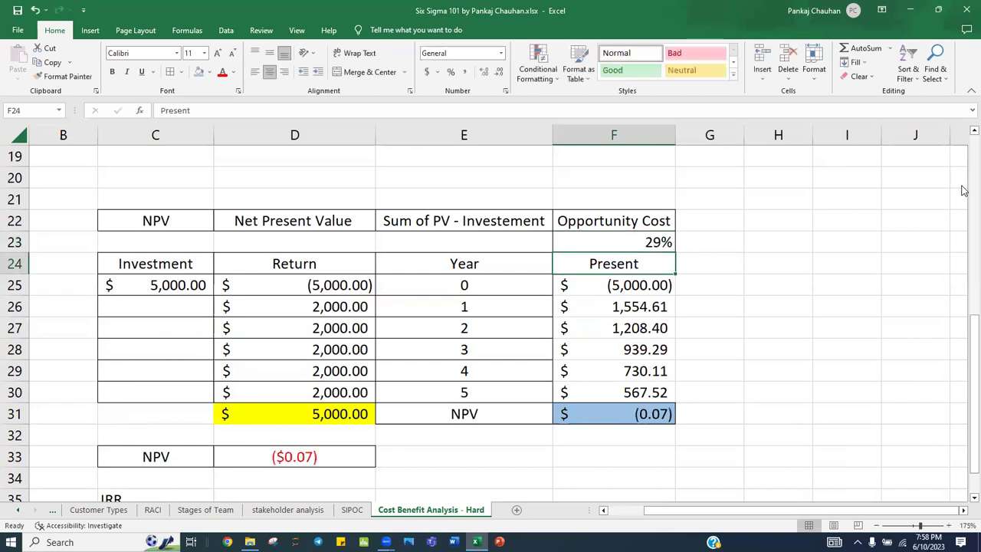
left_click(656, 244)
left_click(483, 72)
left_click(484, 71)
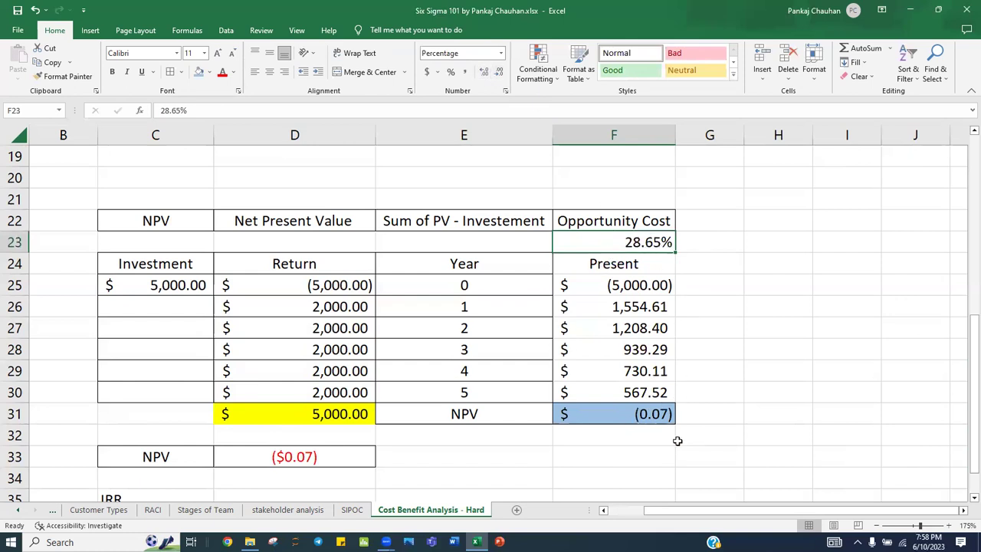
Step: Copy the 28.65% rate from F23 into E33 as a value, formatted as a percentage with two decimals
left_click(294, 459)
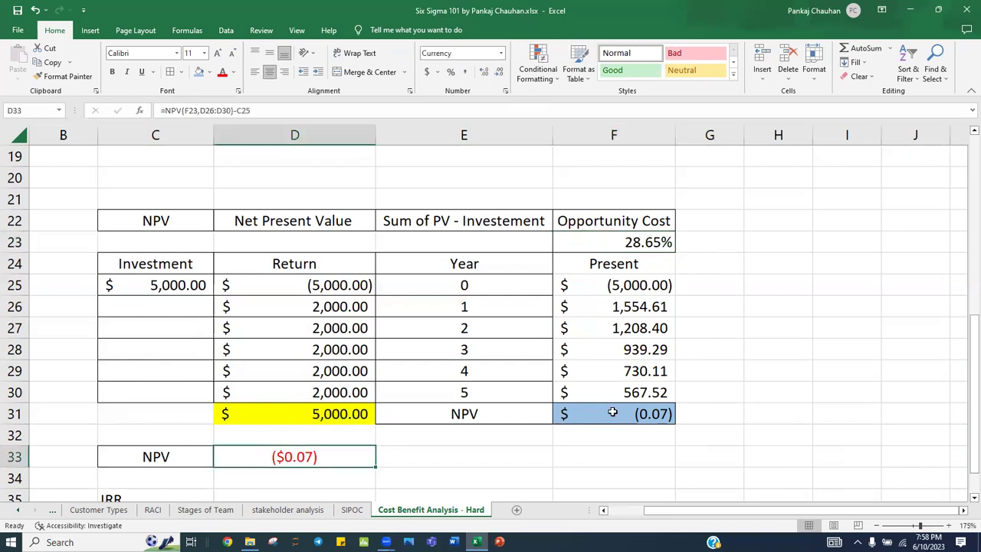
scroll(613, 413, "down", 1)
scroll(628, 311, "up", 1)
left_click(643, 242)
key("ctrl+c")
scroll(420, 394, "down", 1)
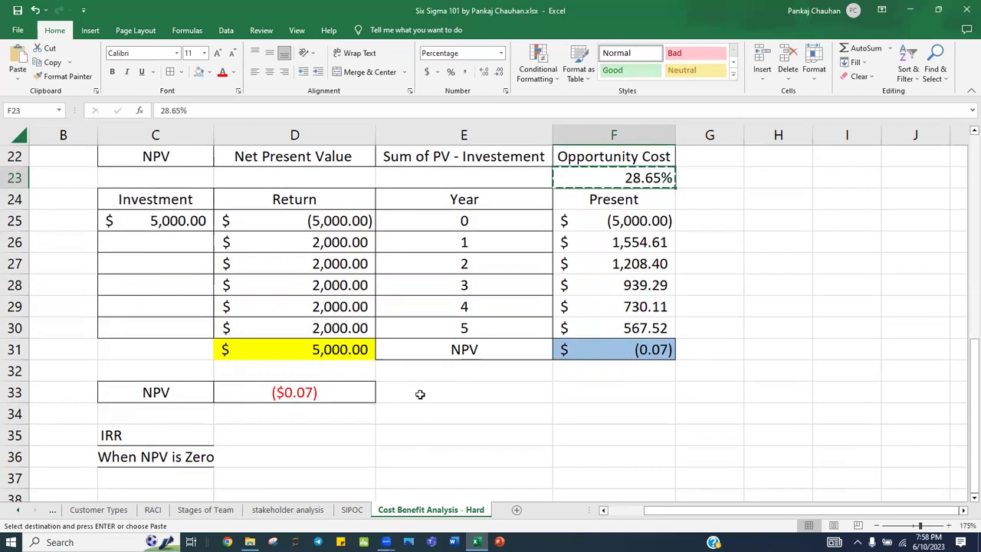
right_click(420, 394)
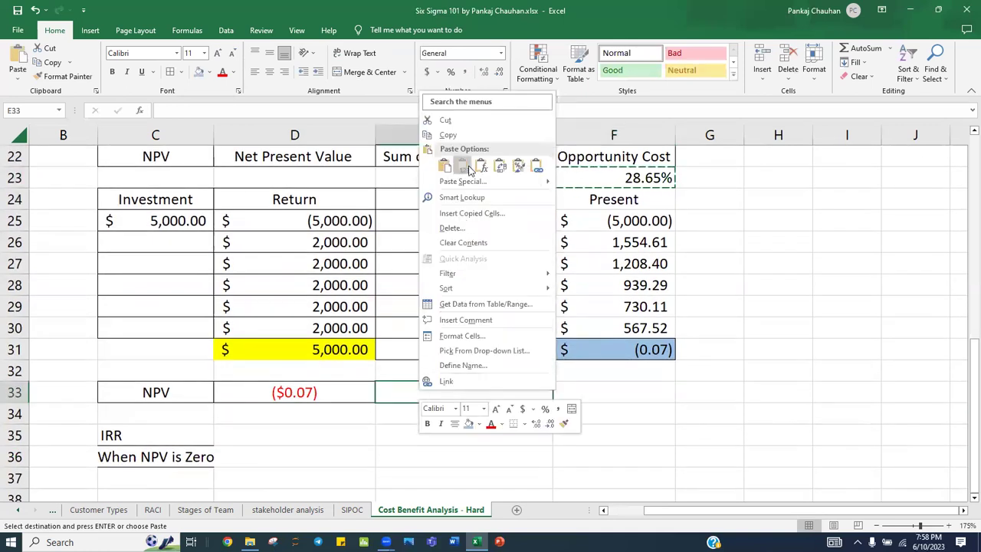
left_click(469, 170)
left_click(451, 71)
left_click(484, 72)
left_click(484, 72)
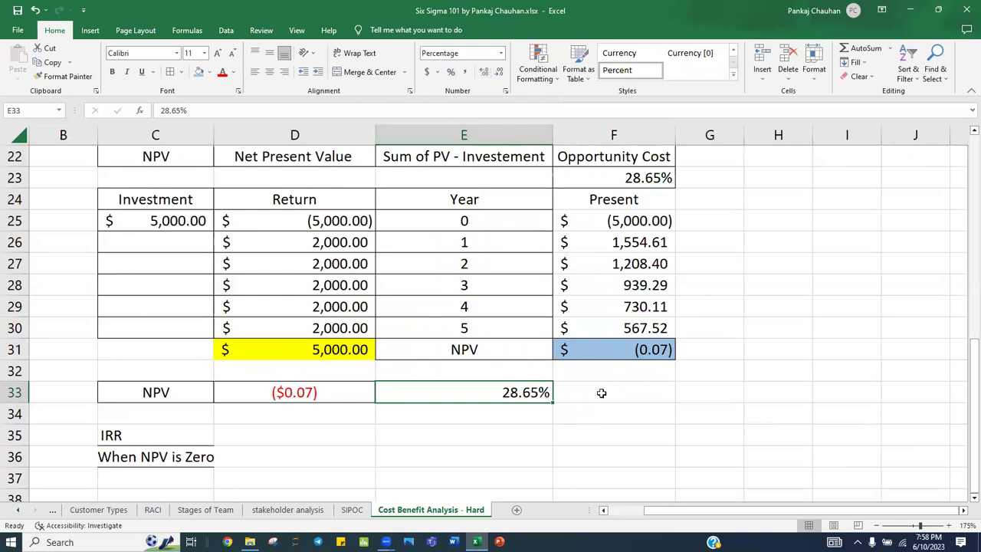
Step: Set the opportunity cost in F23 to 10%
left_click(602, 392)
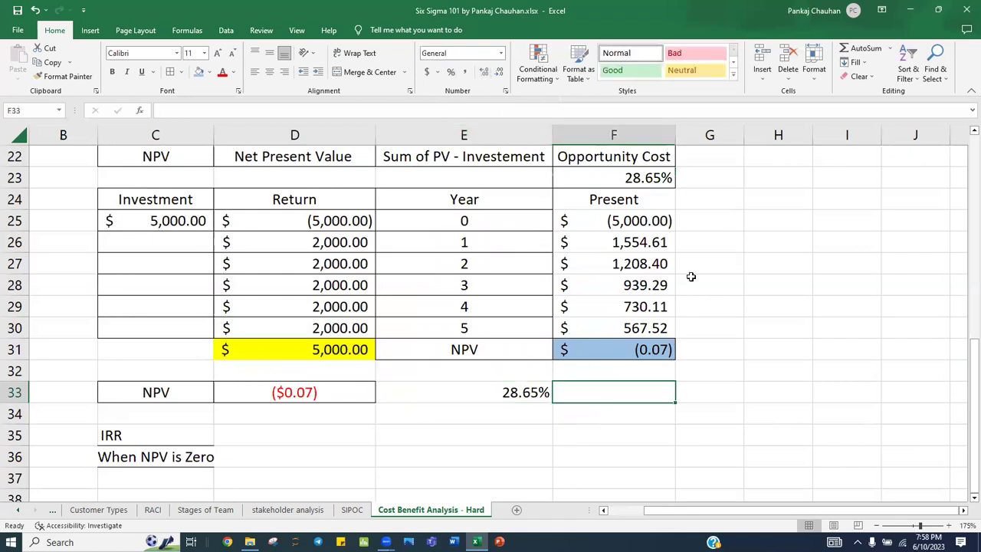
left_click(636, 178)
type("10%")
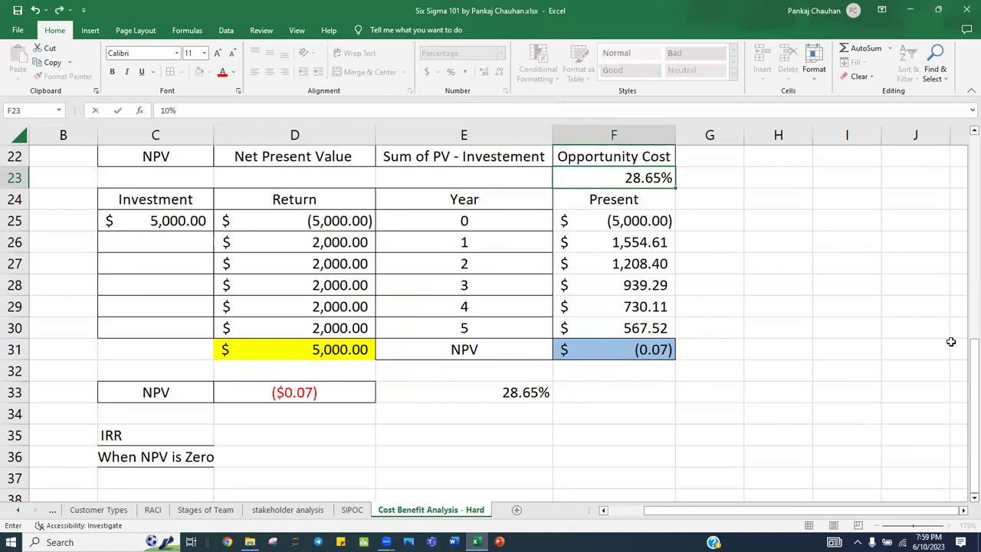
key("Return")
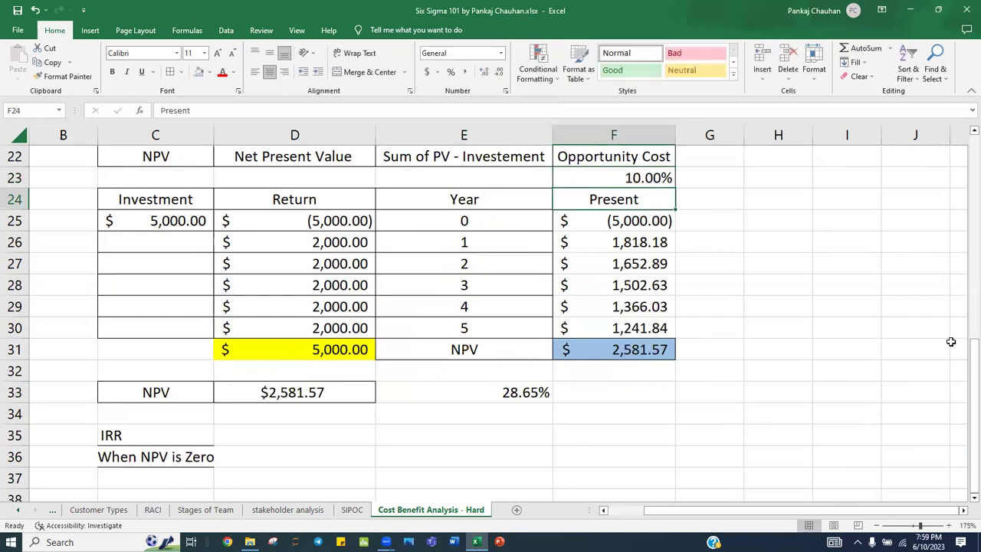
left_click(510, 395)
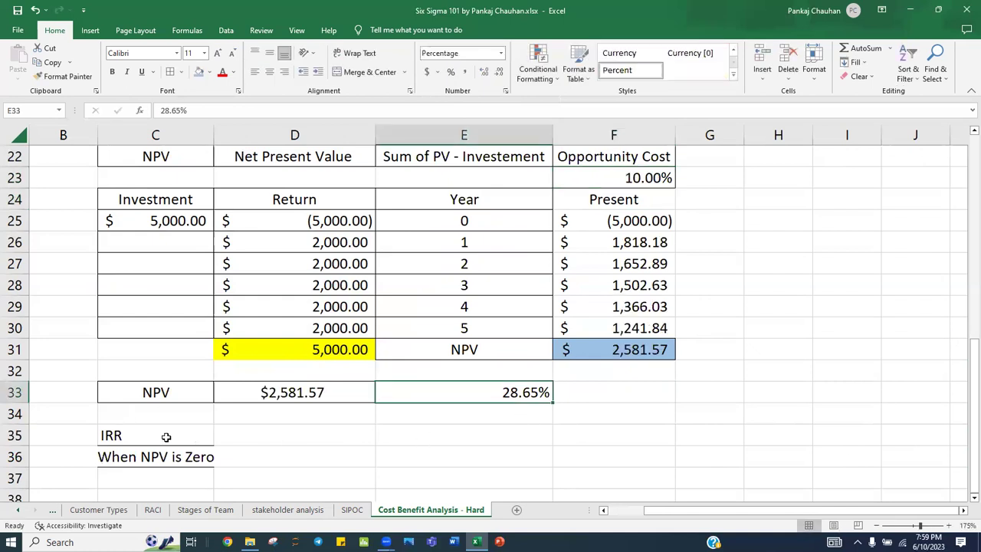
Step: Calculate the IRR in D35 with =IRR(D25:D30,F23), using the return column and the opportunity cost as the guess
left_click(294, 432)
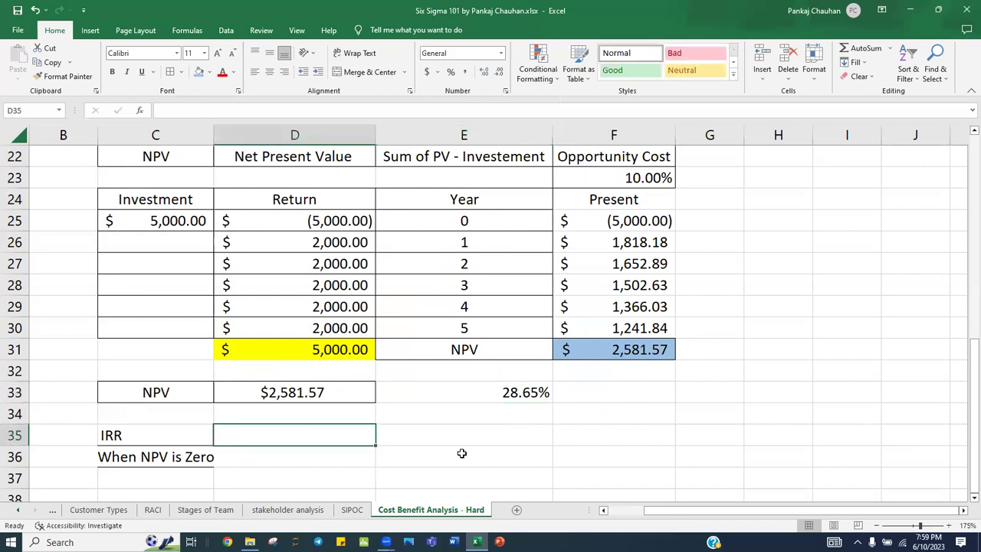
type("=IRR(")
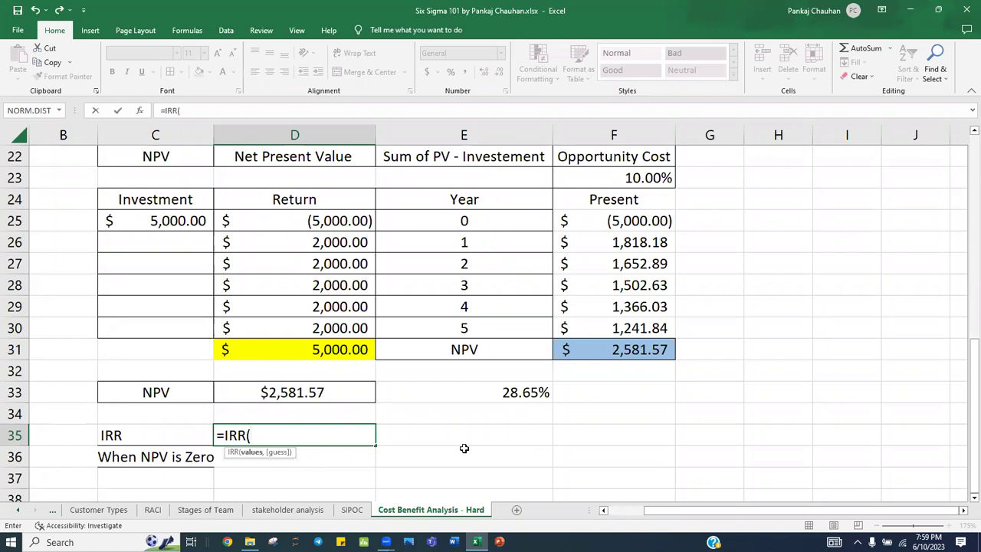
left_click_drag(303, 220, 297, 328)
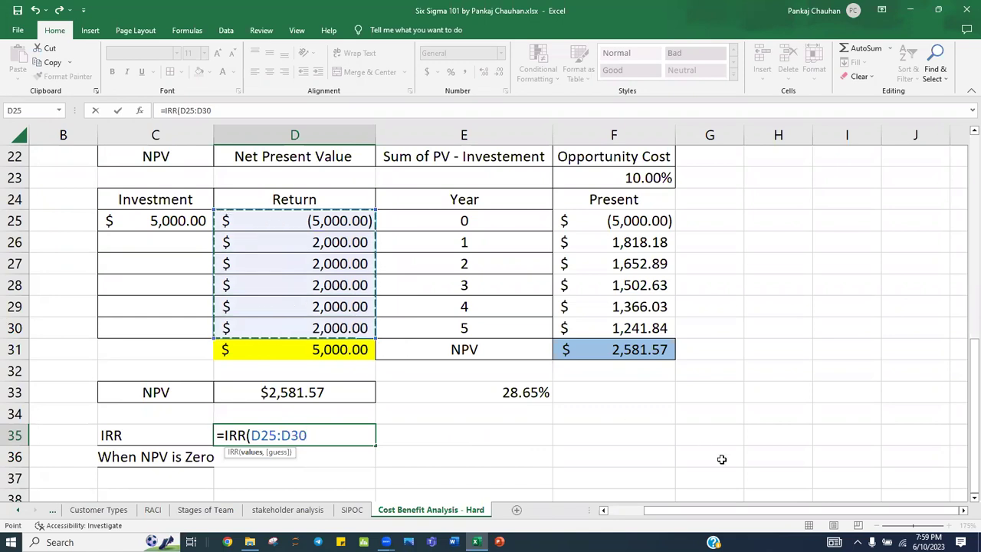
type(",")
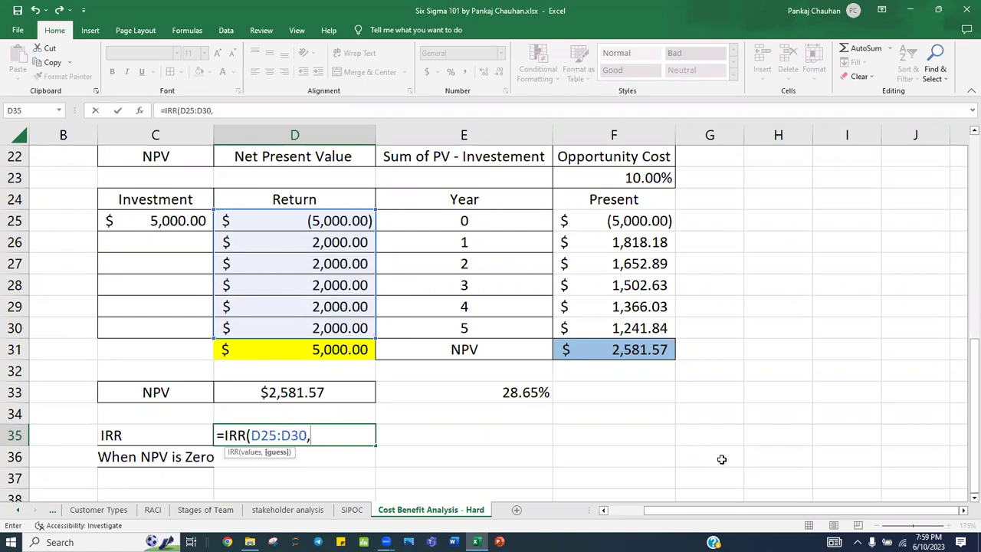
left_click(622, 176)
type(")")
key("Return")
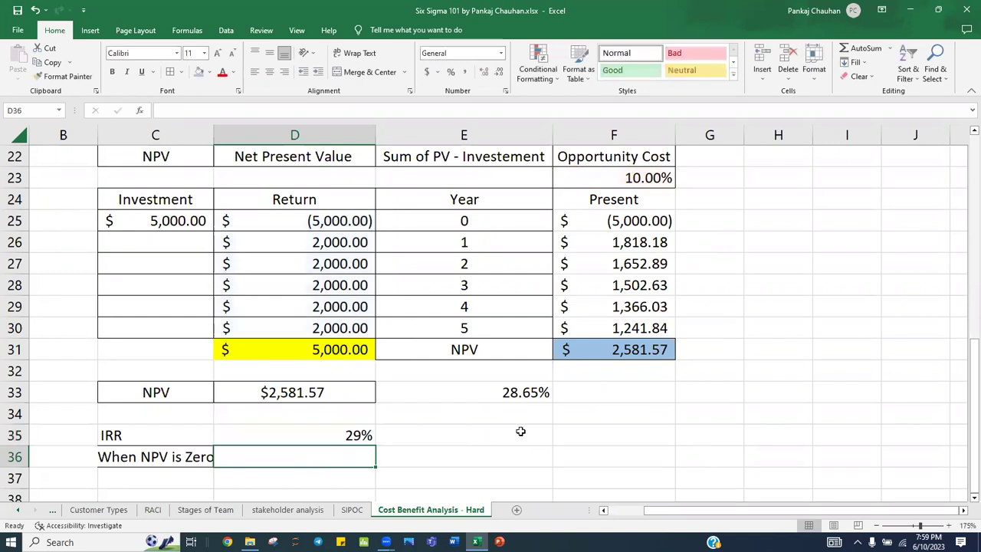
Step: Show the IRR percentage in D35 with two decimal places to compare it with the trial rate in E33
left_click(364, 436)
left_click(483, 73)
left_click(483, 74)
left_click(483, 73)
left_click(534, 391)
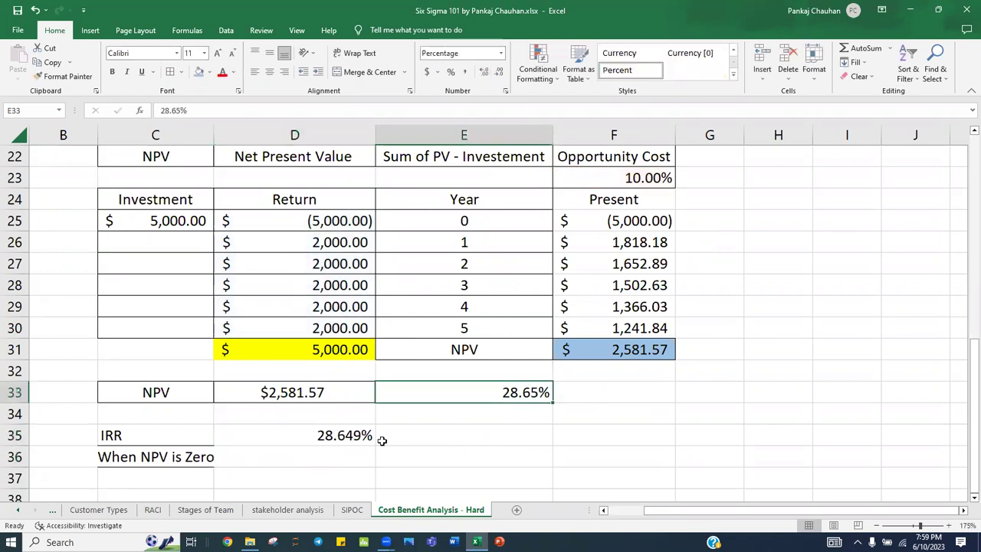
left_click(338, 437)
left_click(499, 72)
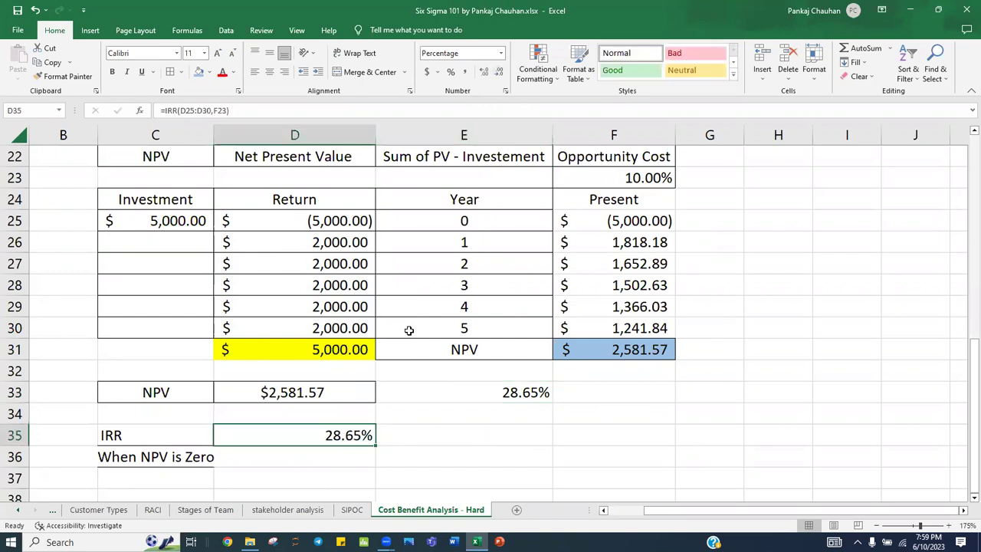
Step: Center the IRR label in C35 horizontally and vertically
left_click(181, 437)
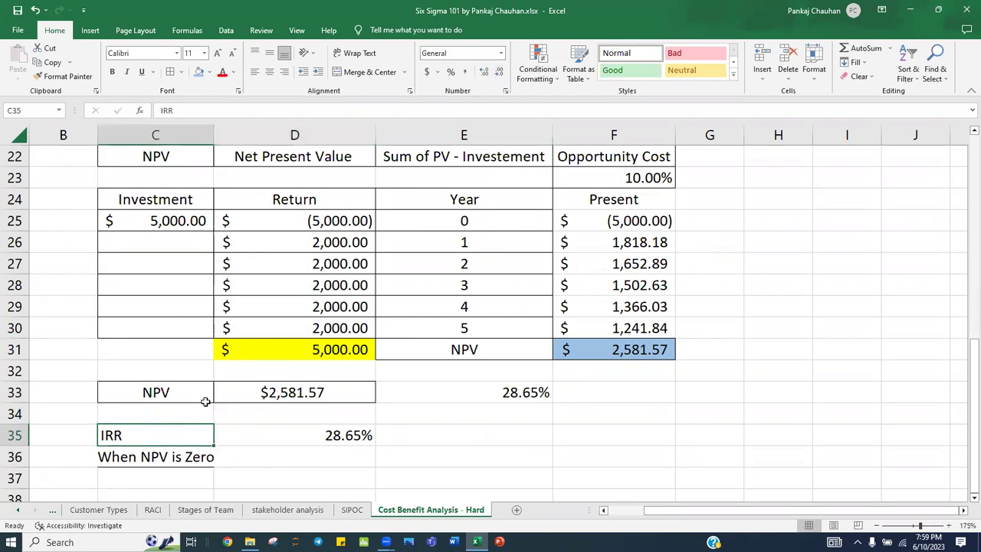
left_click(269, 71)
left_click(269, 53)
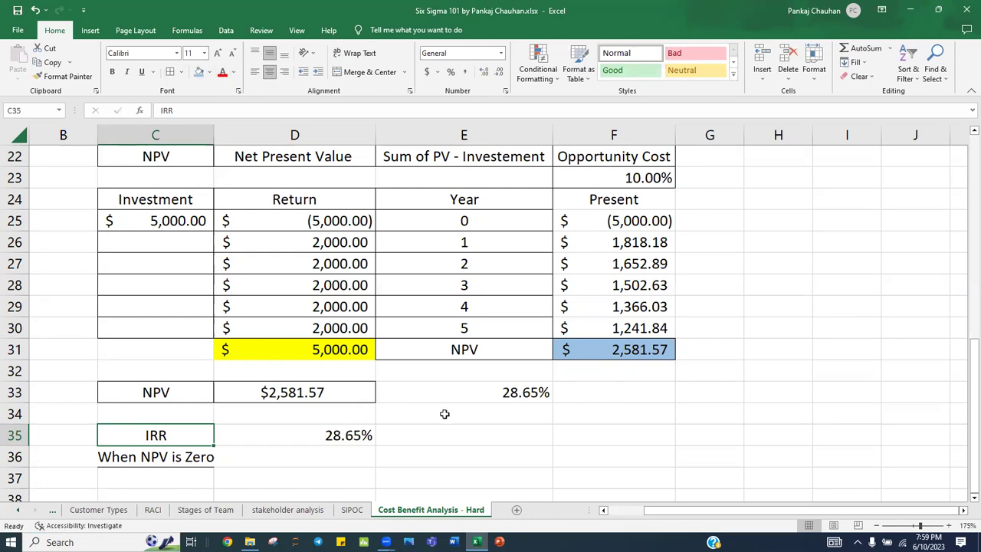
Step: Review the Pay Back Period and Break Even terms in row 6 and the year 0 row of the NPV table
scroll(445, 415, "up", 3)
scroll(445, 418, "up", 4)
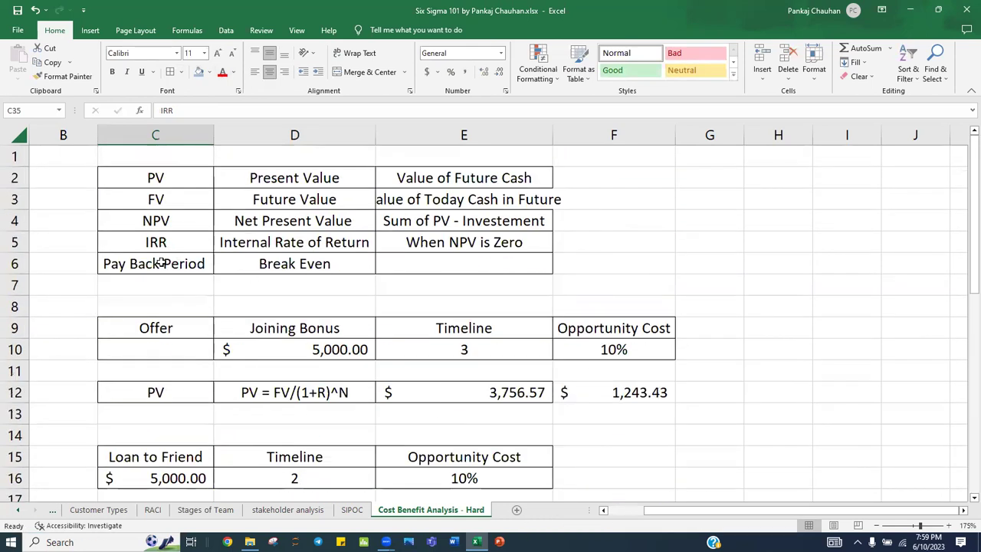
left_click_drag(160, 265, 344, 259)
scroll(456, 311, "down", 7)
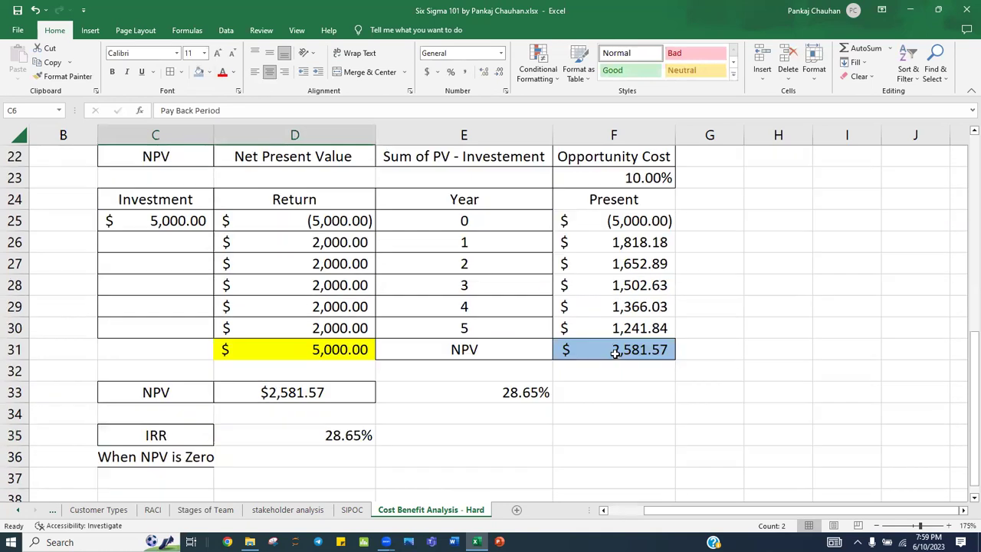
scroll(613, 338, "up", 2)
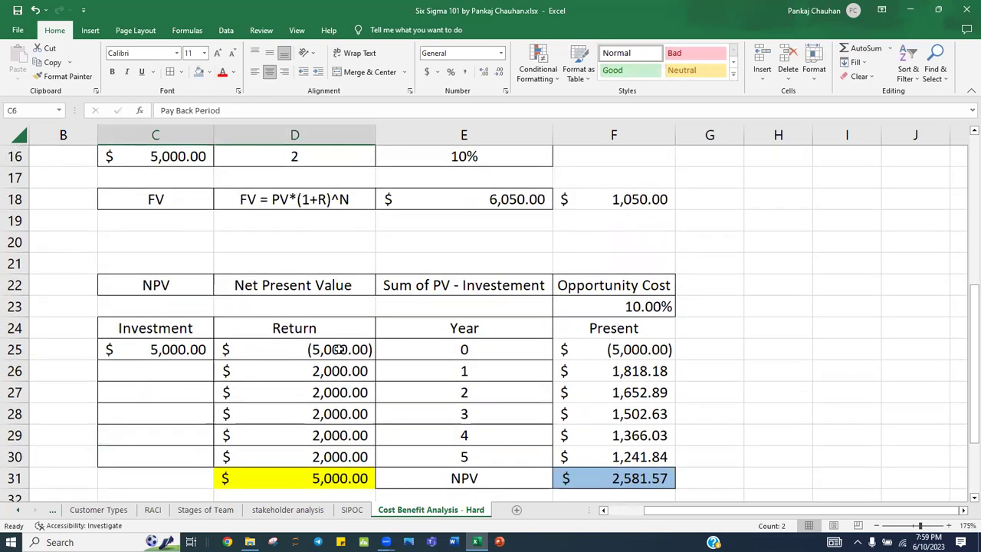
left_click(367, 349)
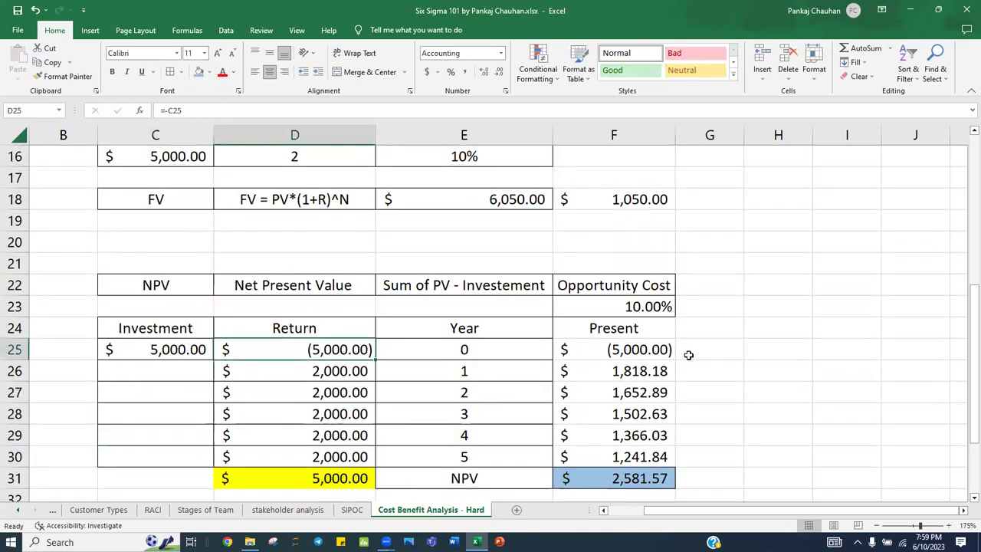
left_click(490, 352)
left_click(709, 349)
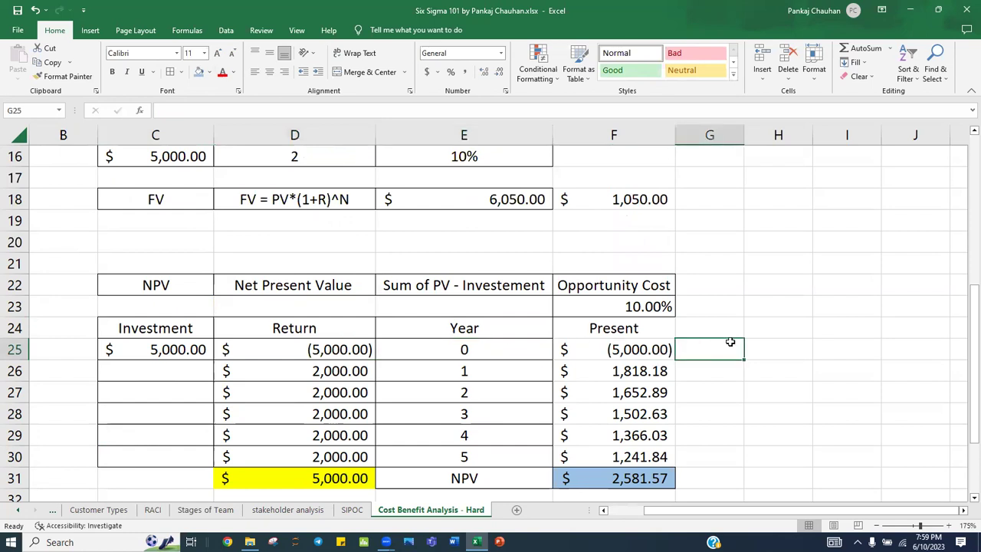
left_click(722, 331)
left_click(349, 353)
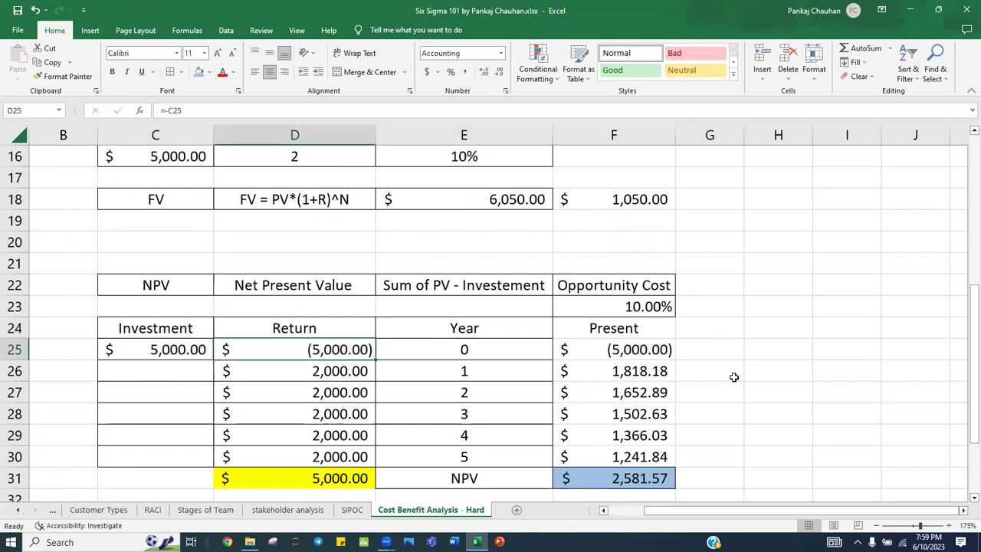
left_click(724, 353)
Step: Add the column heading "In hand" in G24 beside the Present column
left_click(717, 330)
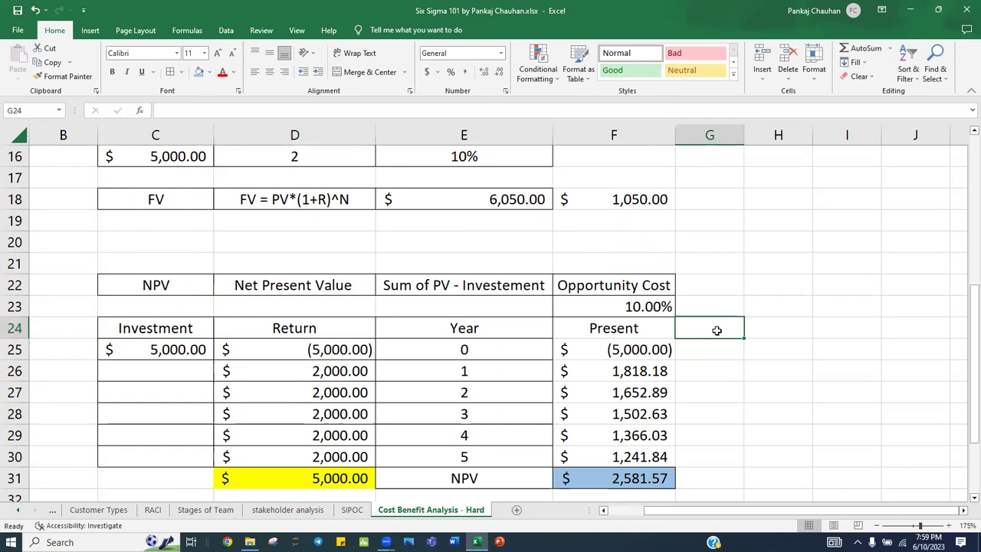
type("Inhand")
key("Return")
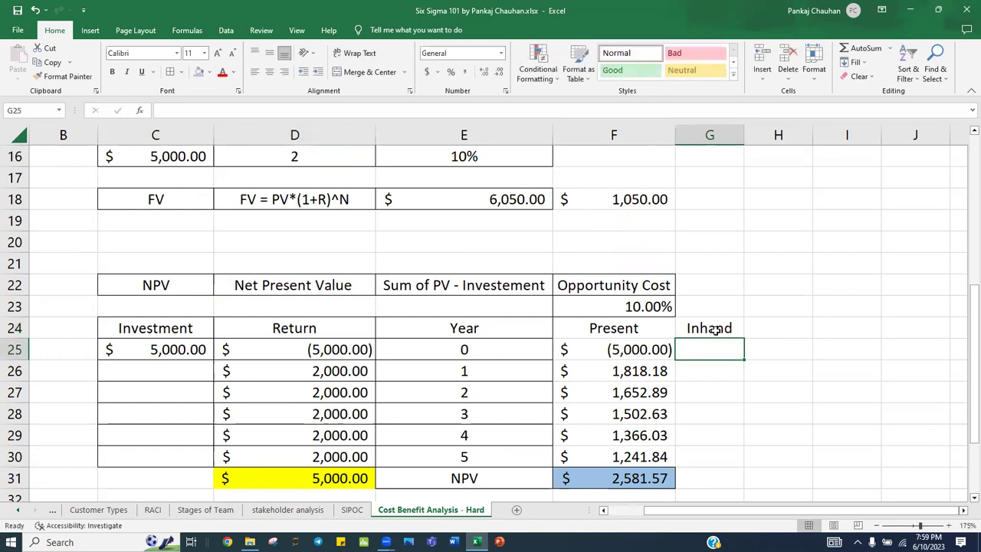
double_click(714, 329)
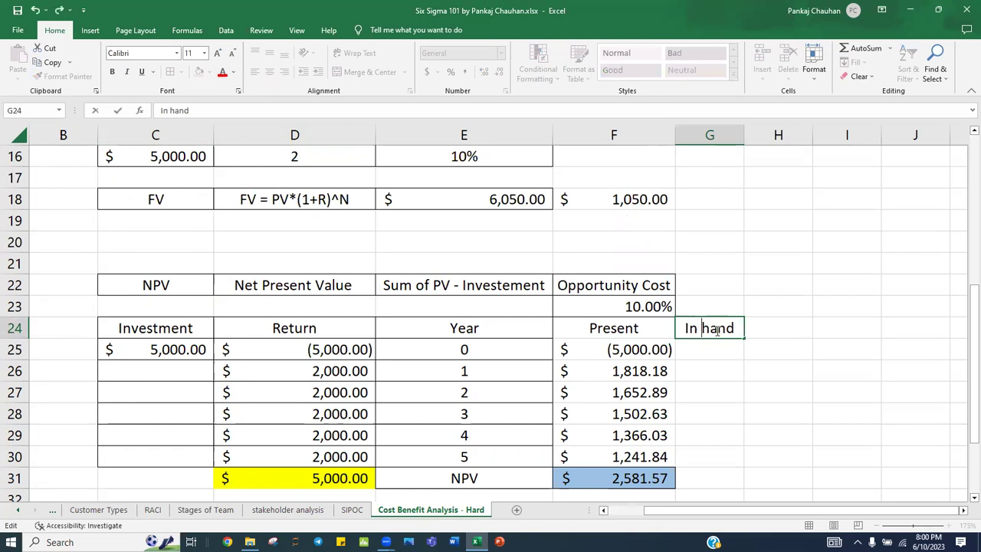
key("Return")
Step: Start the In hand column by linking G25 to the year 0 return with =D25
type("=")
key("Left")
key("Left")
key("Left")
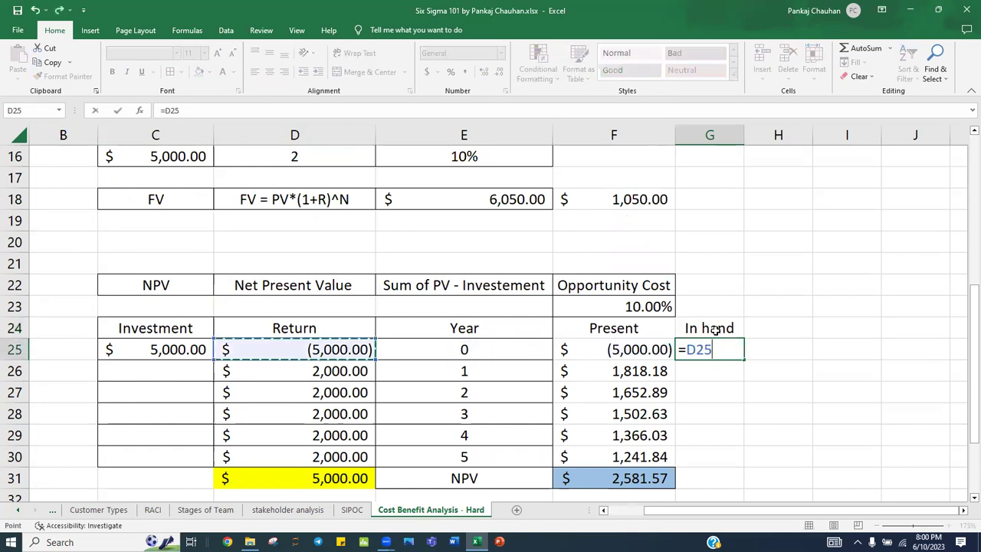
key("Return")
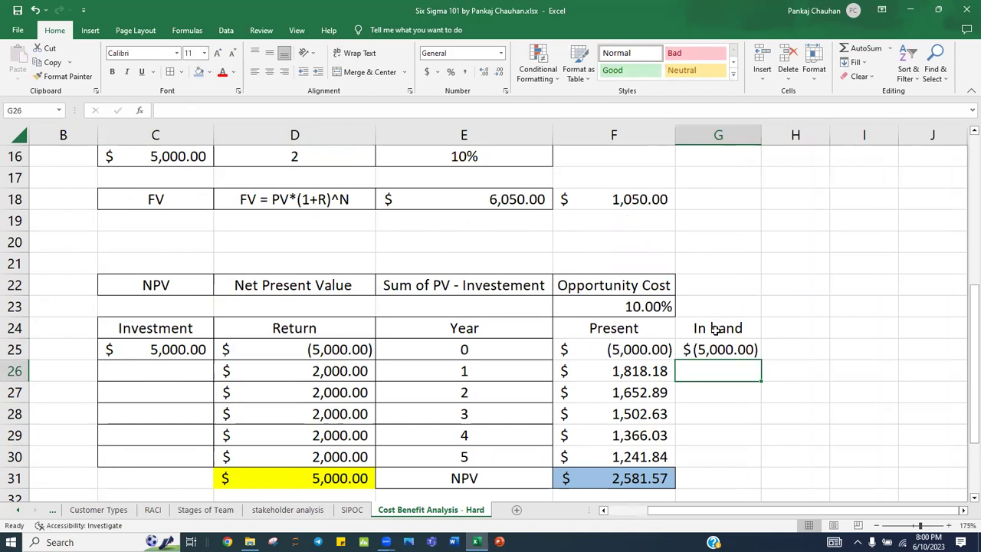
Step: Calculate the year 1 in-hand balance in G26 with =G25+D26
left_click(351, 372)
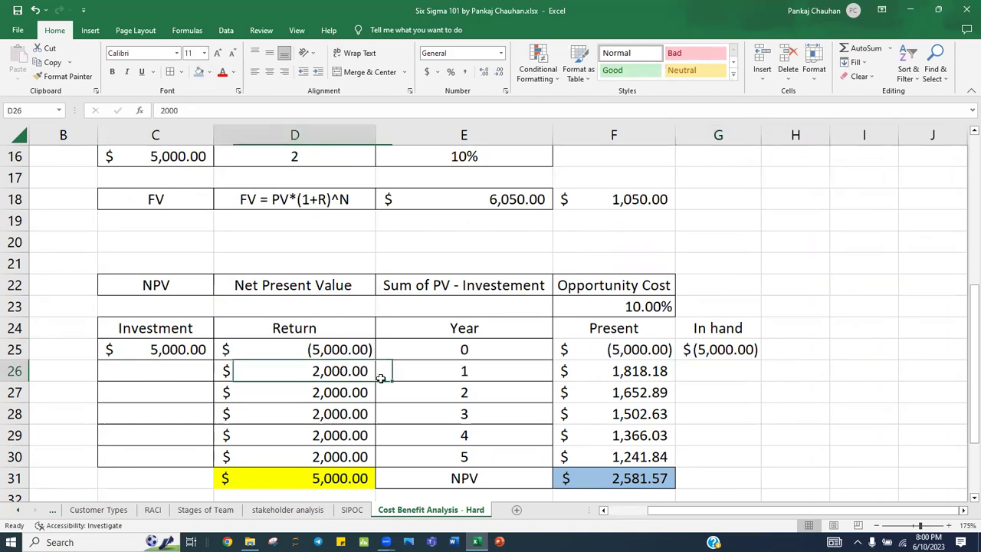
left_click(728, 373)
type("=")
key("Up")
type("+")
key("Left")
key("Left")
key("Left")
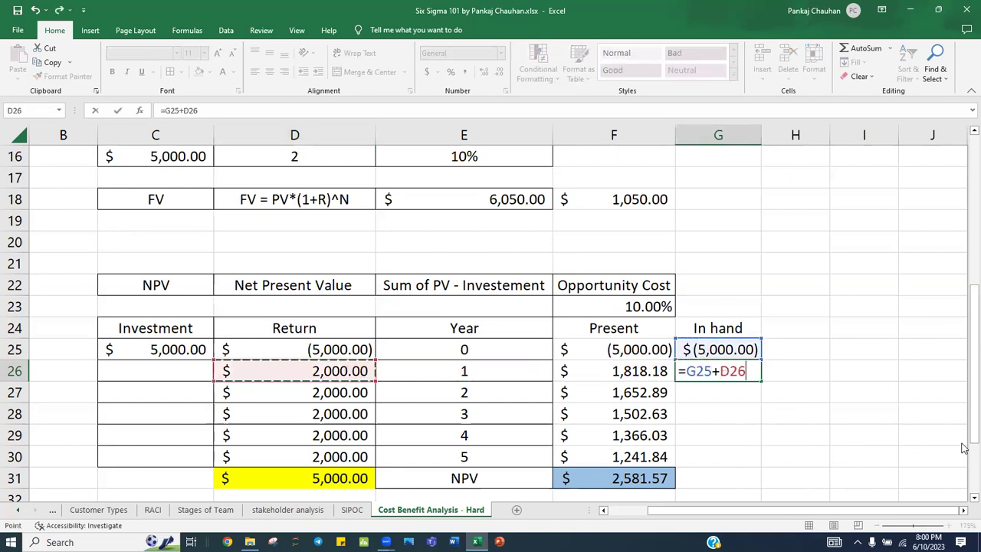
key("Return")
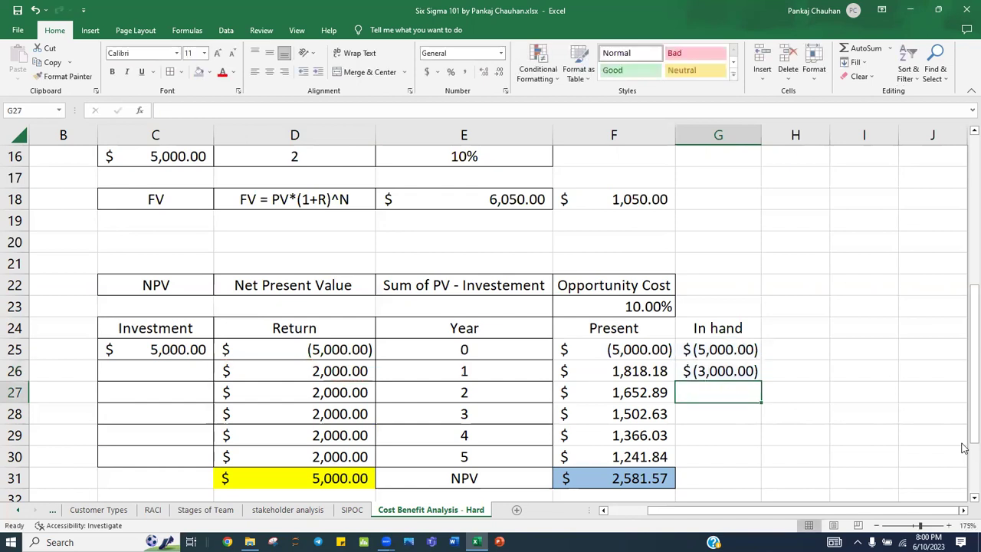
Step: Calculate the year 2 in-hand balance in G27 with =G26+D27
type("=")
key("Up")
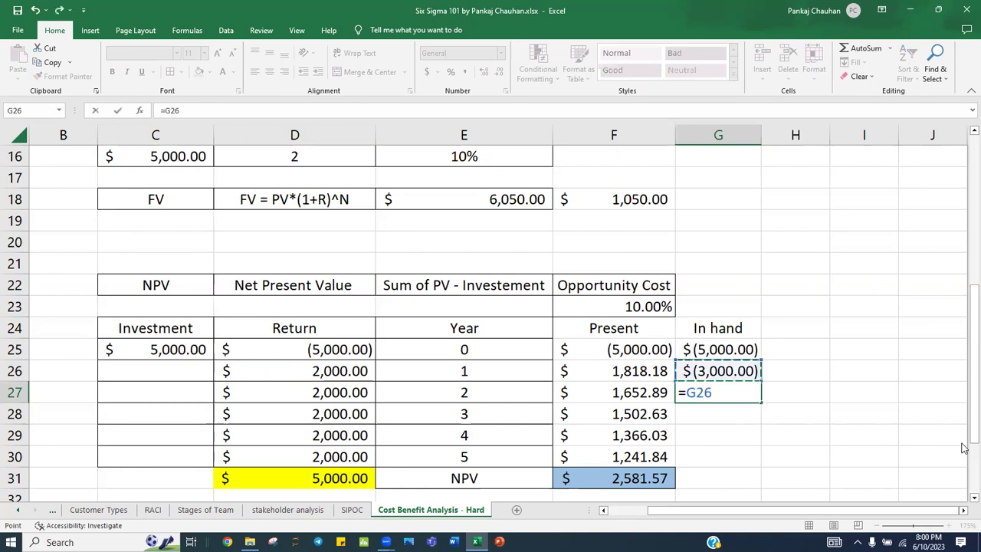
type("+")
key("Left")
key("Left")
key("Left")
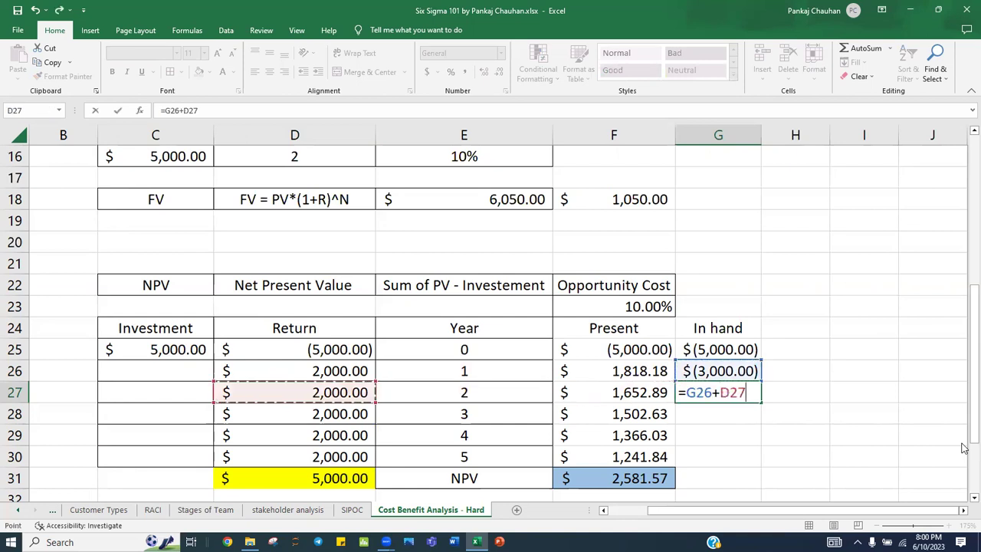
key("Return")
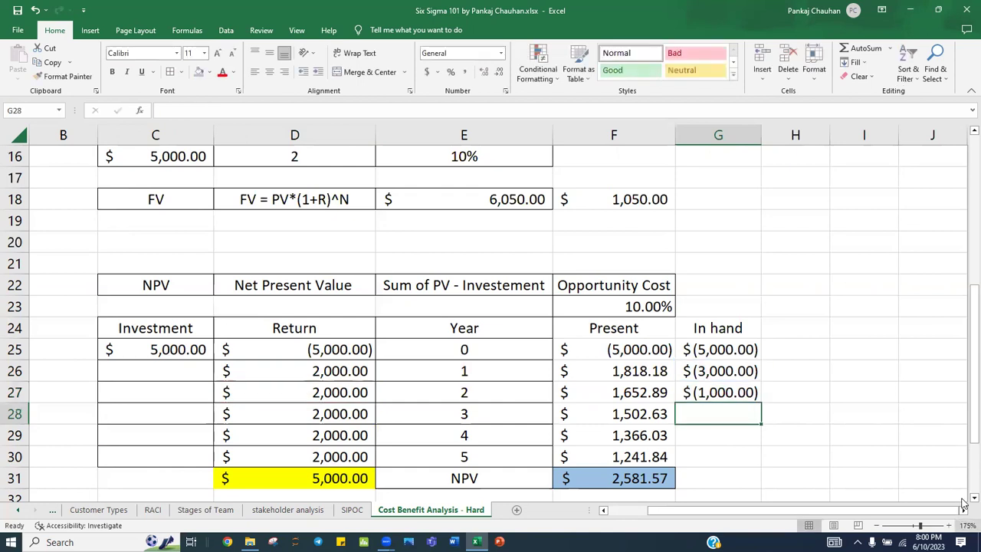
Step: Calculate the year 3 in-hand balance in G28 with =G27+D28
left_click(722, 393)
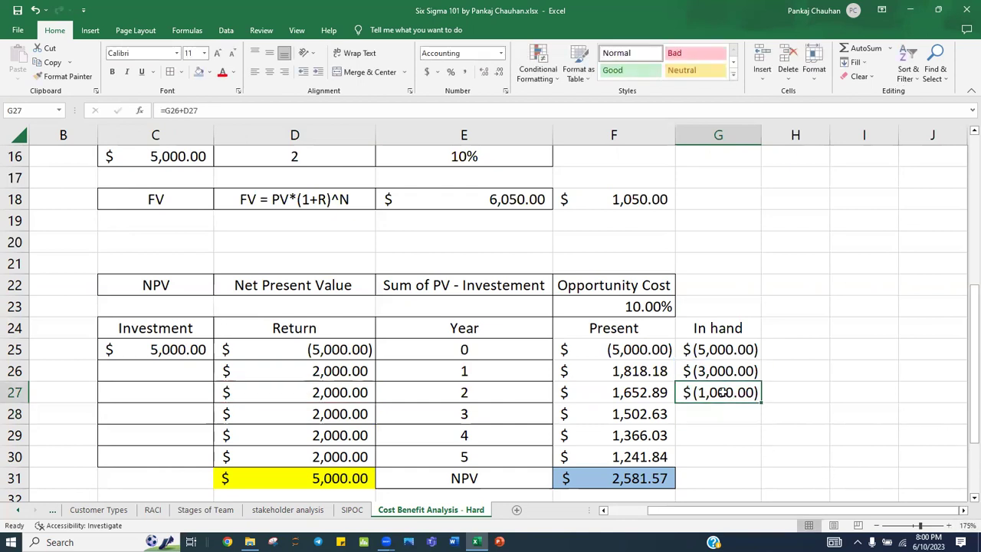
left_click(721, 409)
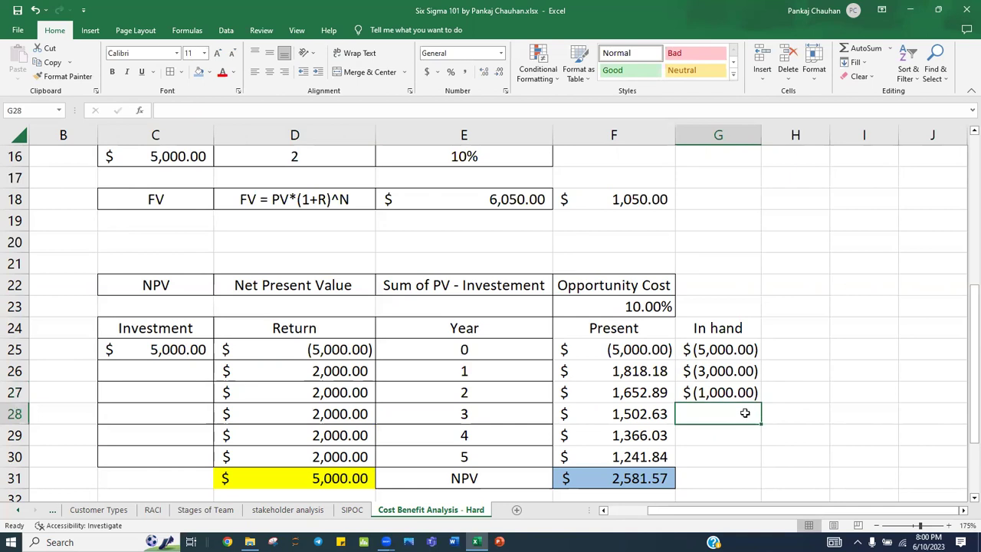
type("=")
key("Up")
type("+")
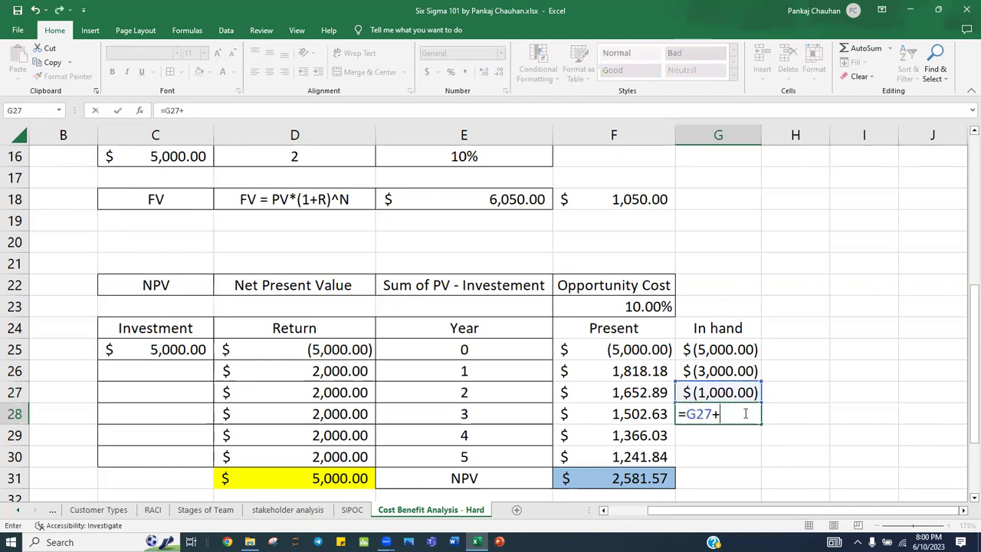
key("Left")
key("Left")
key("Left")
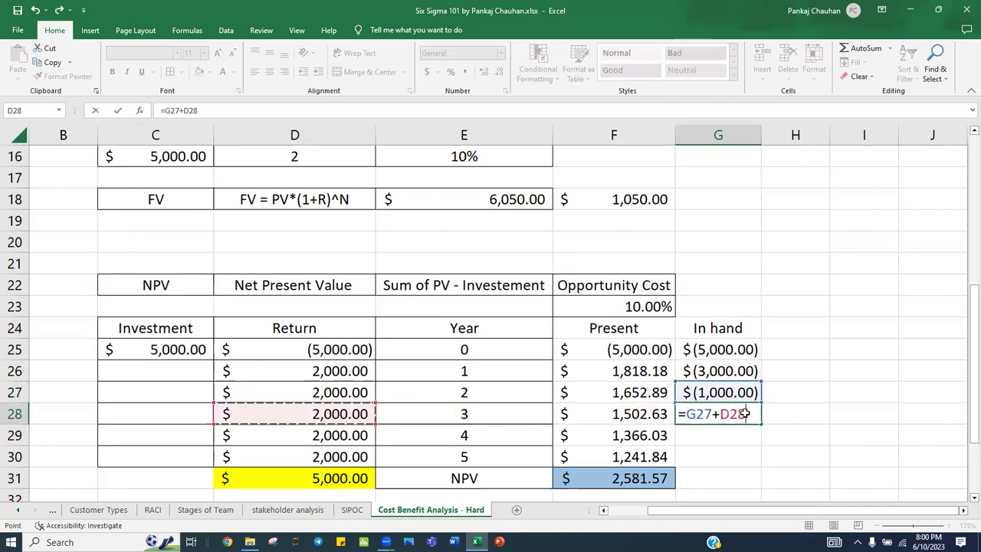
key("Return")
Step: Highlight the break-even years by filling year 2 in E27 light blue and year 3 in E28 yellow
left_click(727, 414)
left_click(739, 400)
left_click_drag(739, 400, 728, 415)
left_click(488, 395)
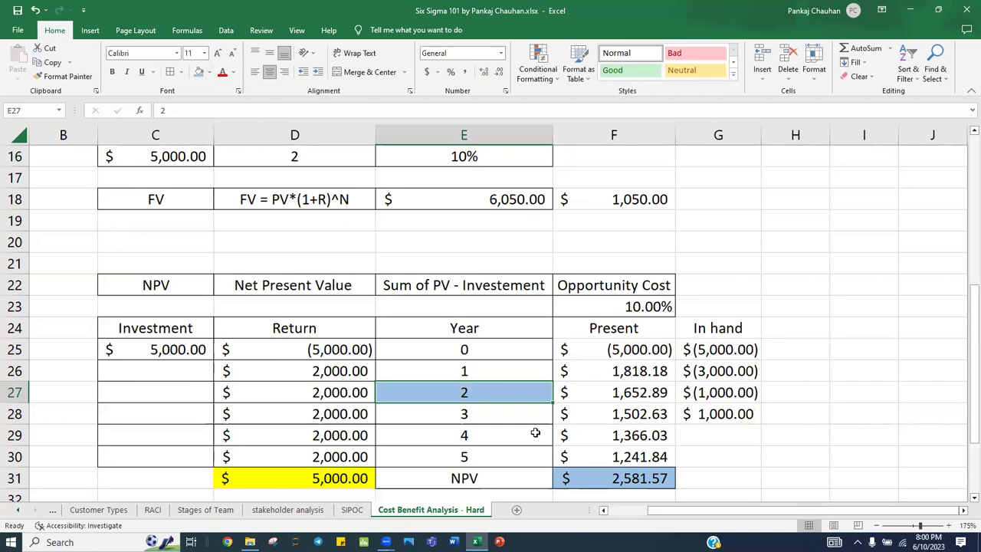
left_click(492, 408, "ctrl")
left_click(210, 72)
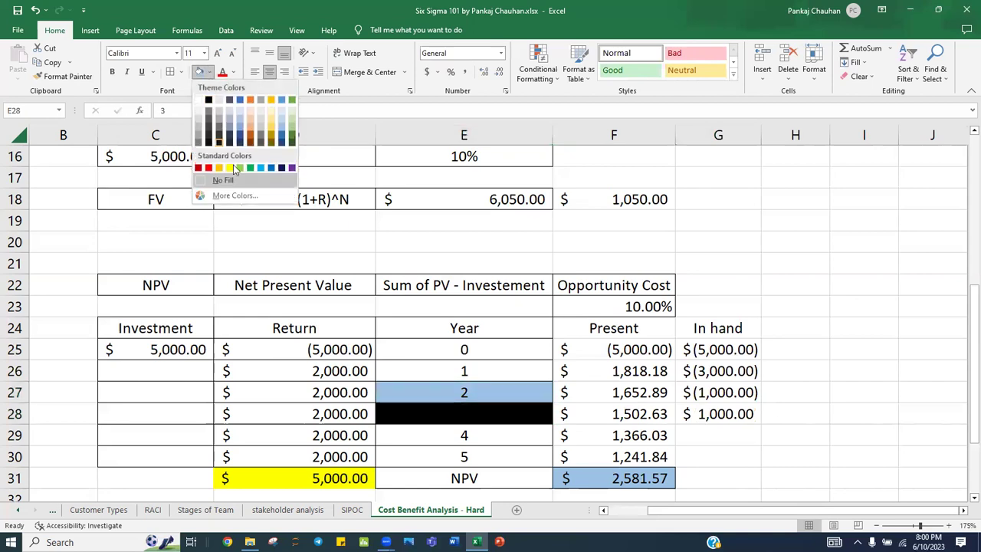
left_click(232, 171)
left_click(841, 415)
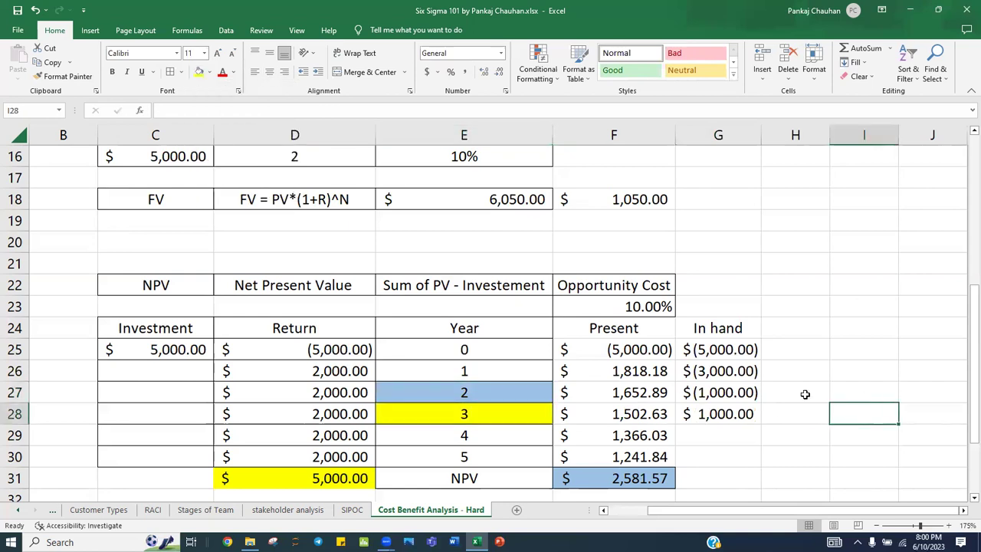
Step: Calculate the monthly return for year 3 in H28 with =D28/12
left_click(698, 392)
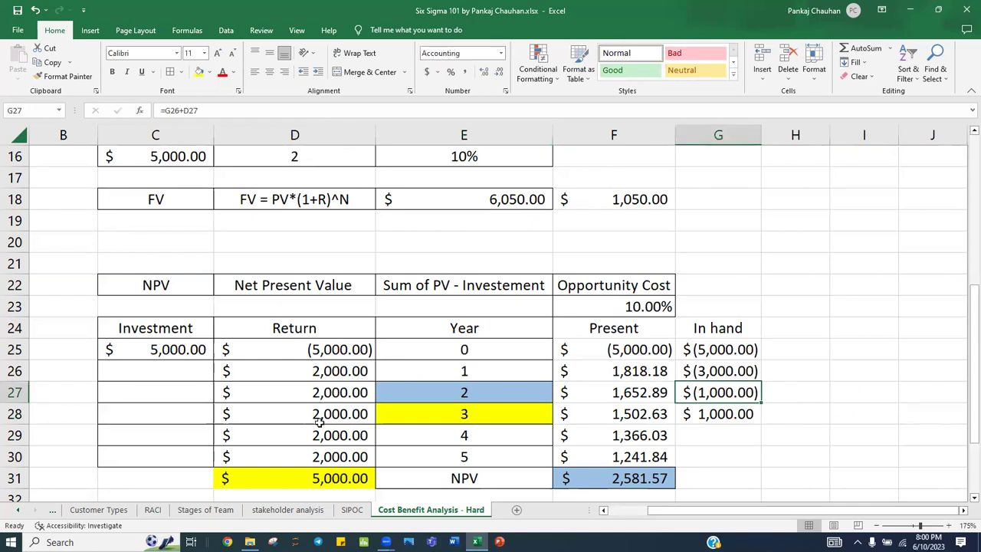
left_click_drag(320, 420, 489, 418)
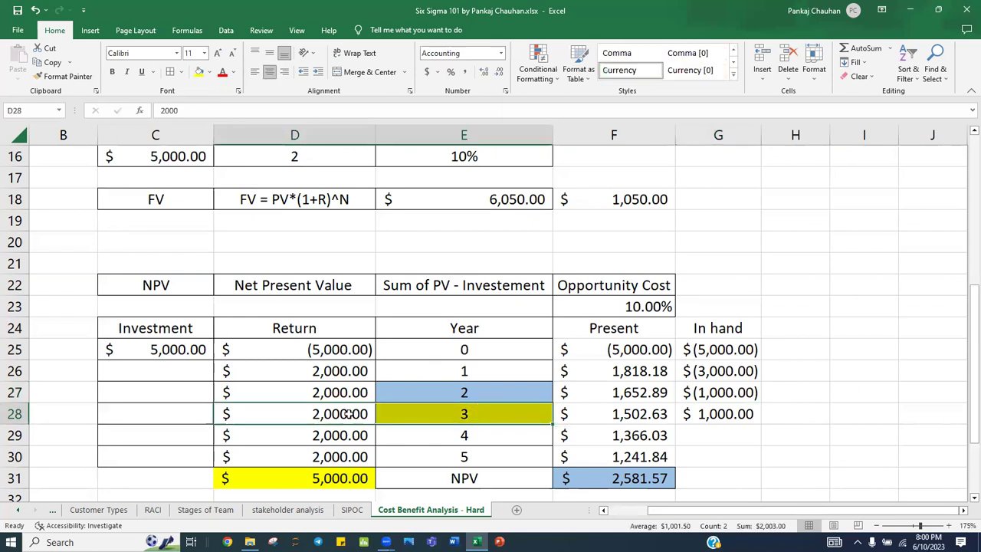
left_click(371, 413)
left_click(802, 417)
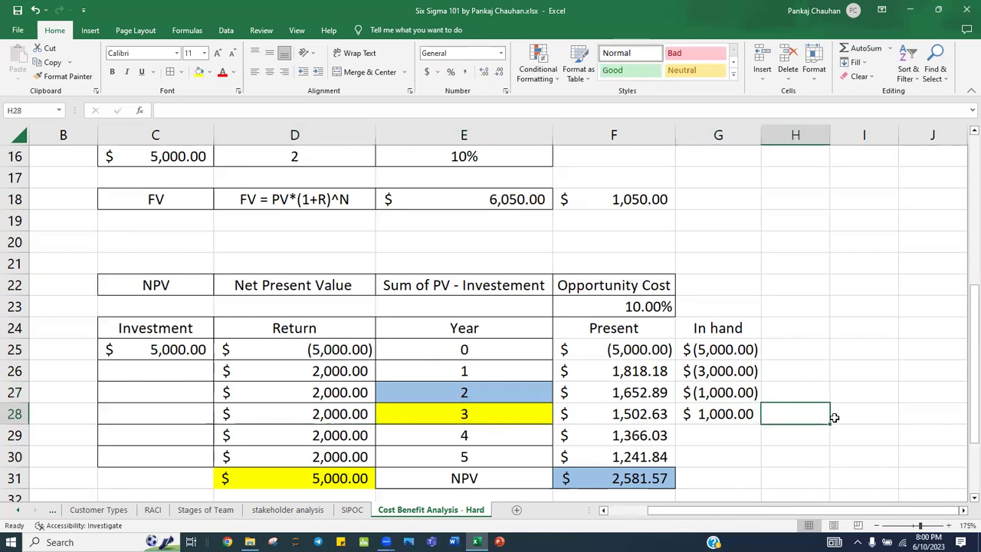
type("=")
key("Left")
key("Left")
key("Left")
key("Left")
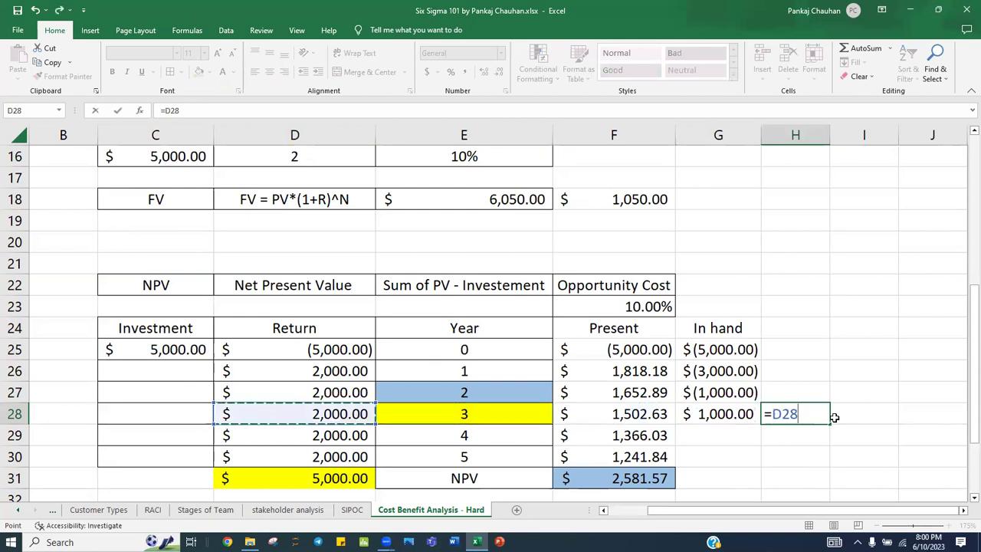
type("/12")
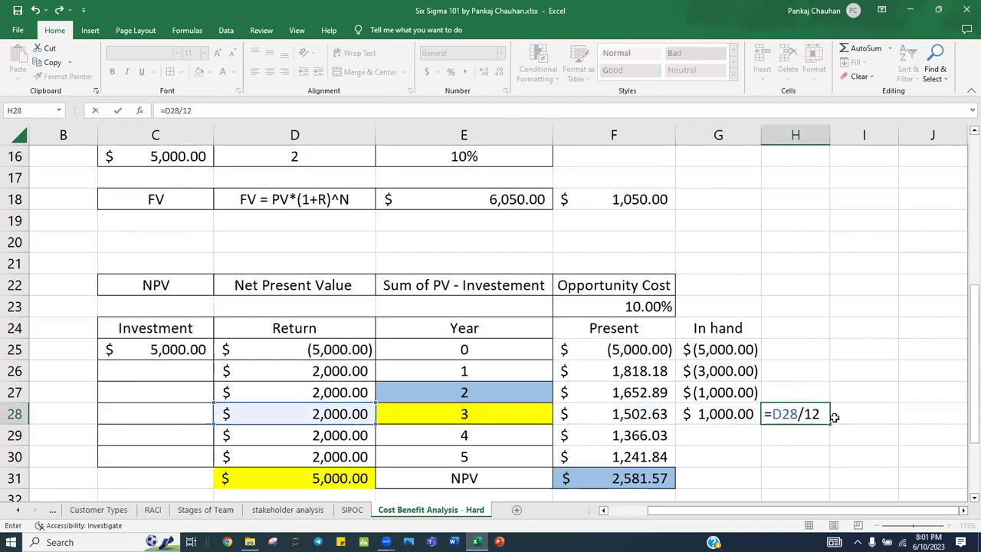
key("Return")
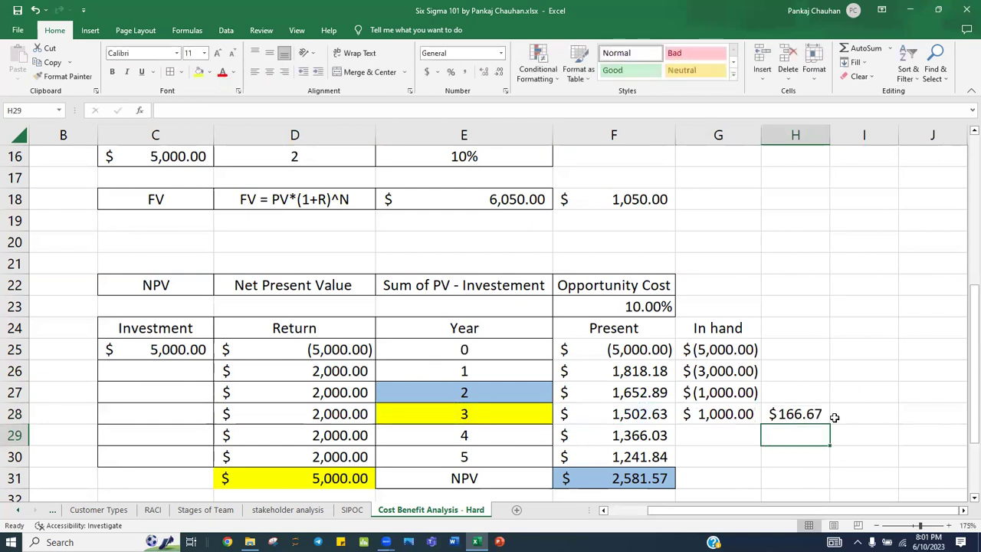
left_click(812, 414)
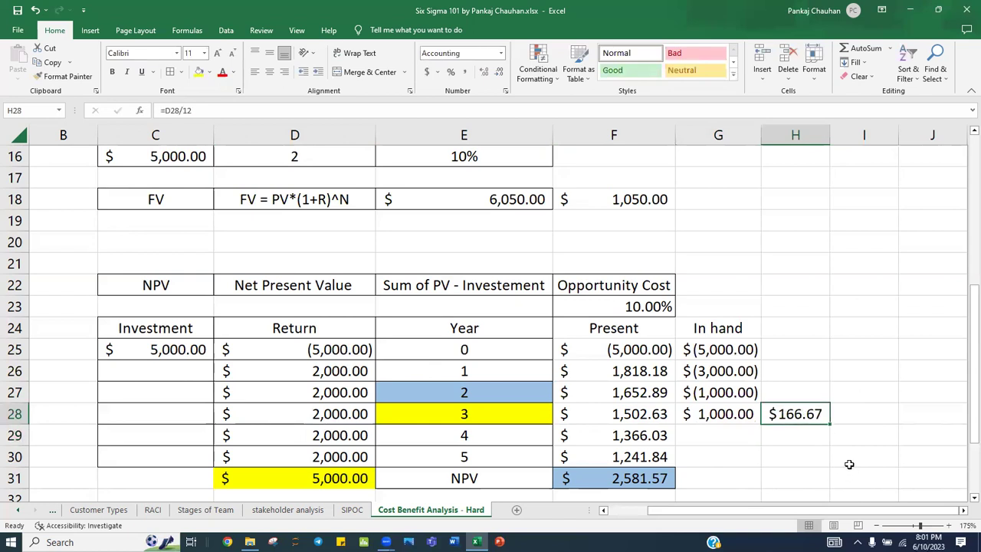
Step: Calculate the number of months within year 3 in I28 with =G28/H28
left_click(706, 414)
left_click(844, 414)
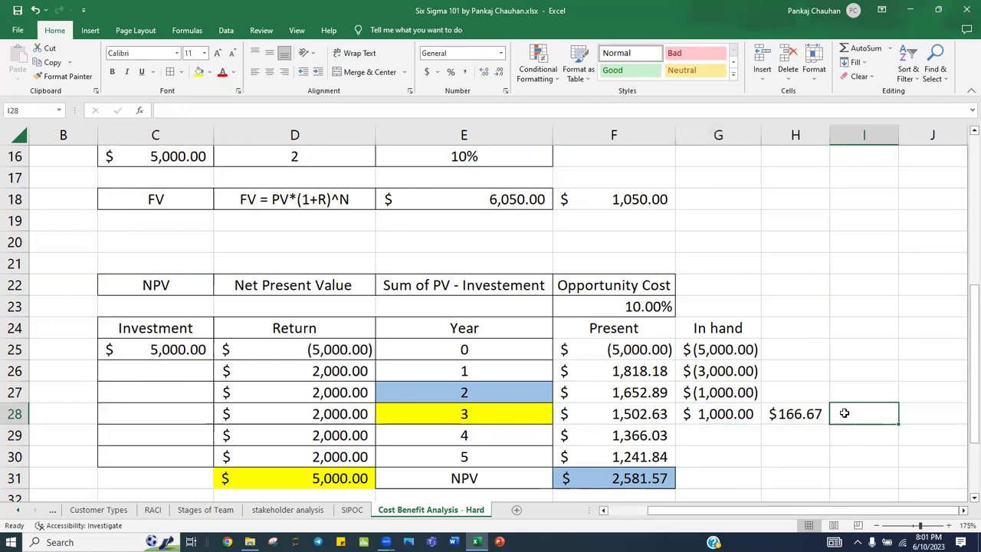
type("=")
key("Left")
key("Left")
type("/")
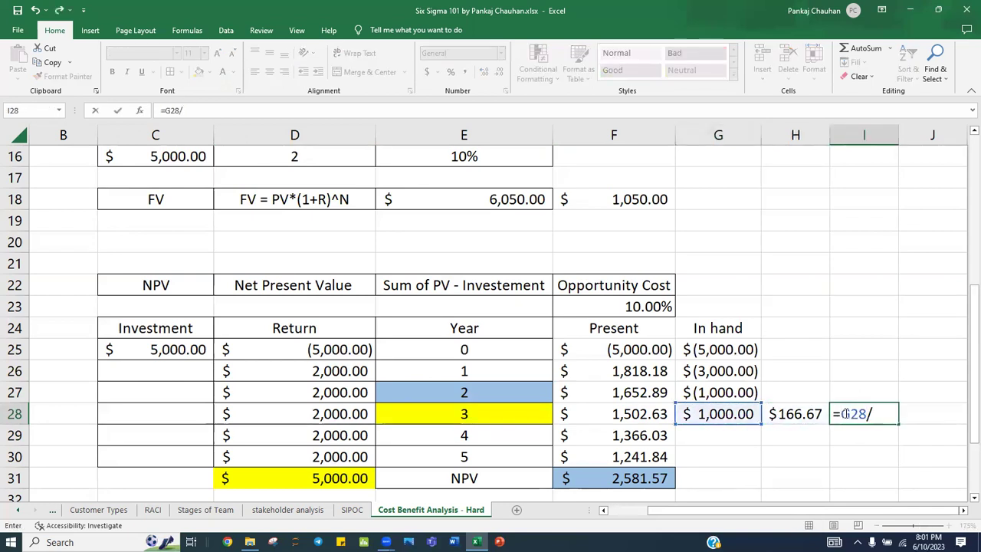
key("Left")
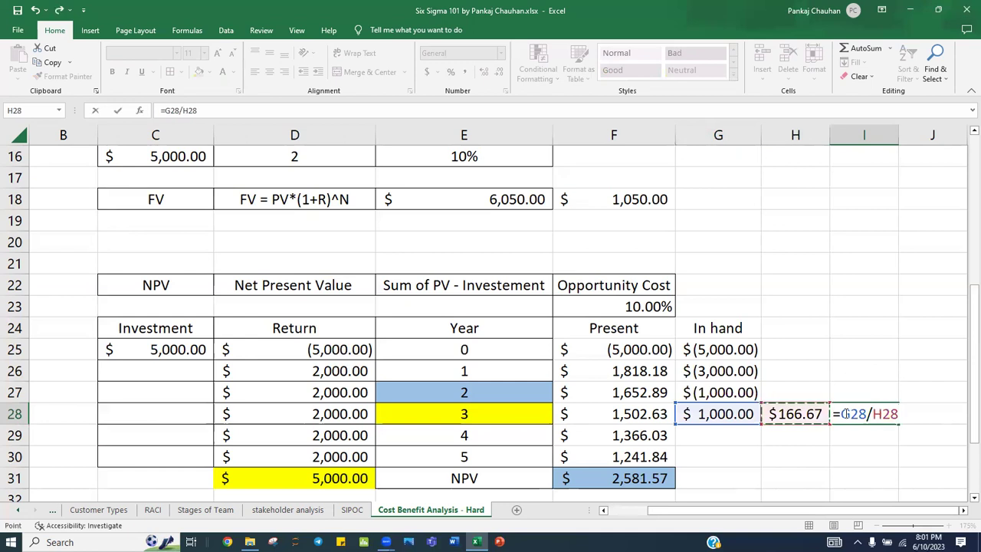
key("Return")
left_click(855, 413)
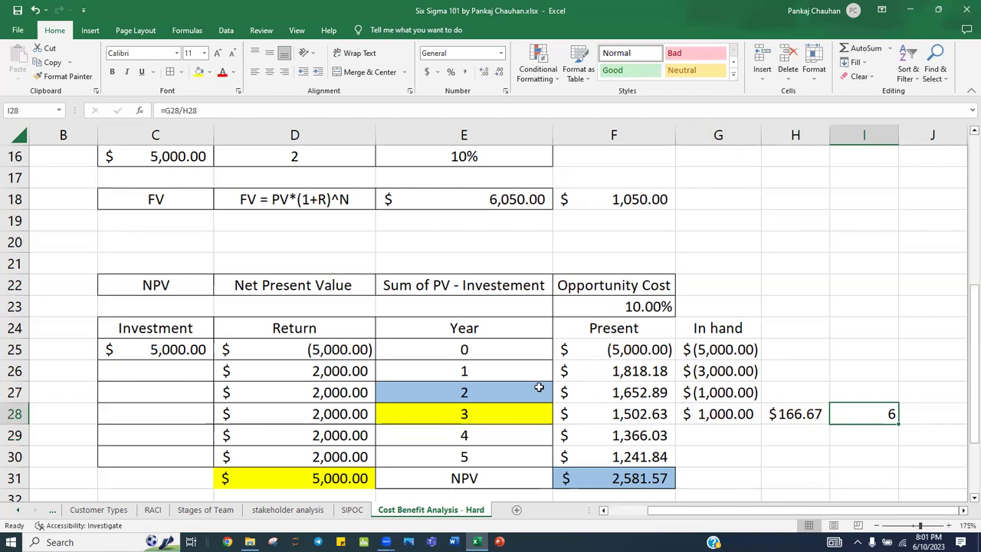
Step: Review years 0 to 2 in E25:E27, the months figure in I28 and the Pay Back Period definition in row 6
left_click_drag(482, 349, 481, 390)
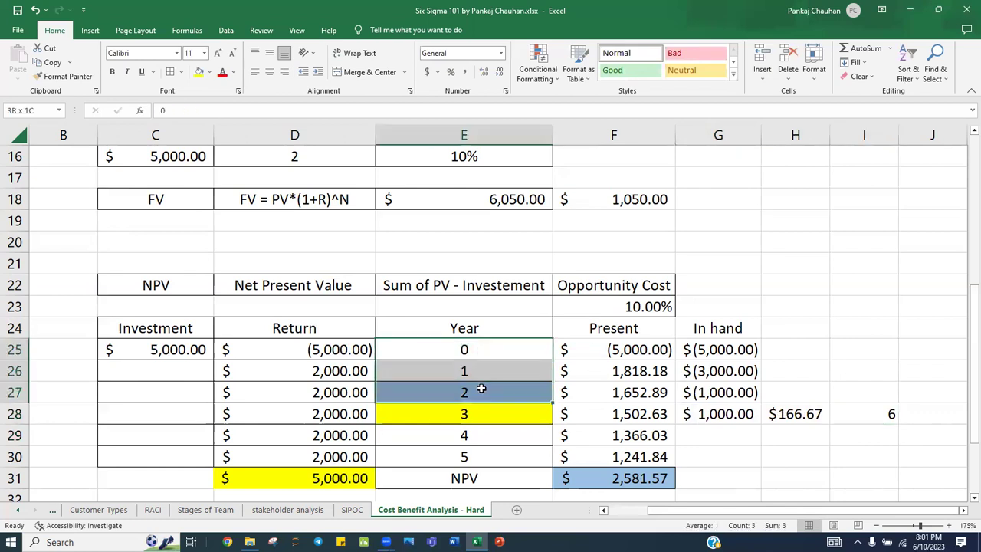
left_click(890, 413)
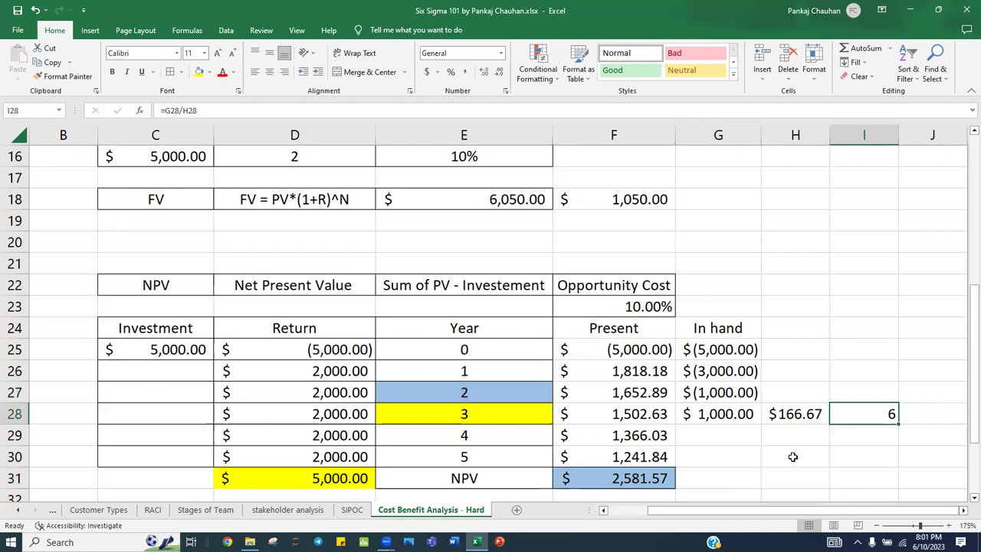
left_click(793, 457)
left_click(796, 437)
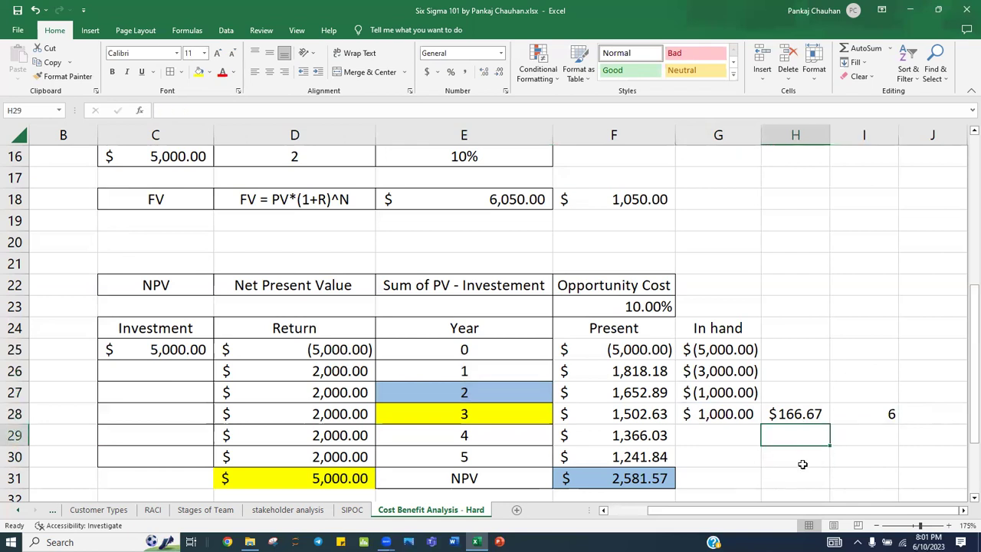
scroll(802, 464, "up", 5)
left_click_drag(157, 257, 403, 272)
scroll(831, 339, "down", 8)
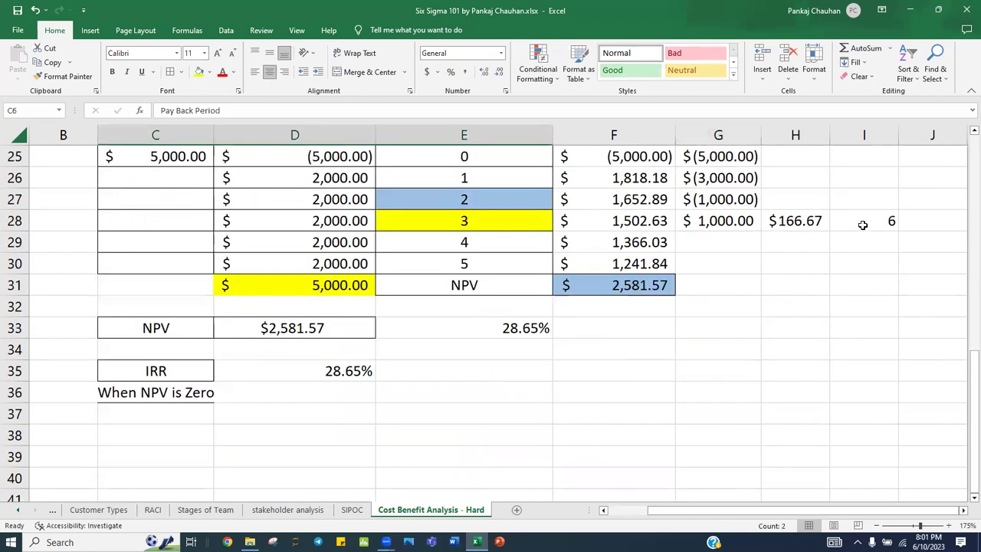
Step: Enter the payback period in H30 as 2 Years 6 Month
left_click(863, 225)
left_click(792, 259)
type("2 Y")
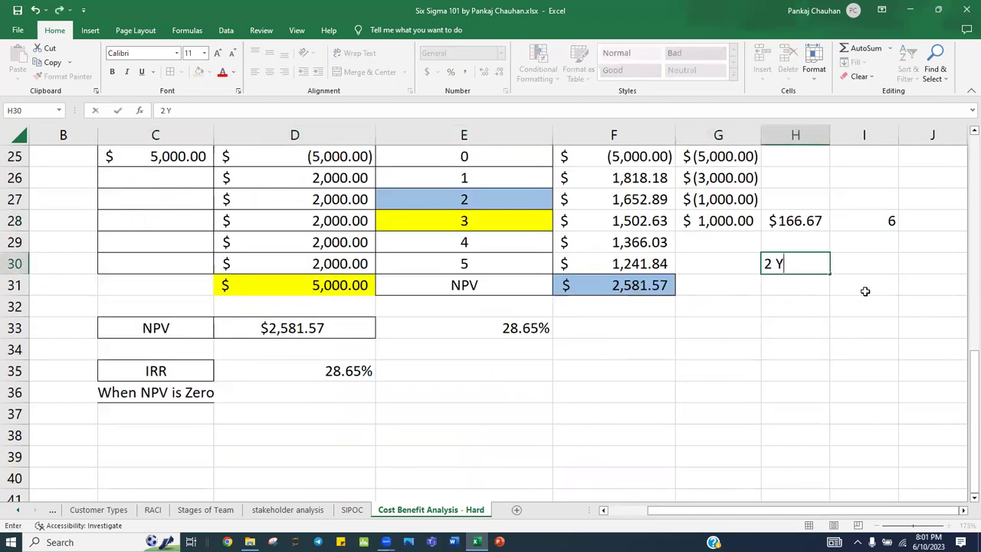
type("ears 6 Mo")
type("ntsh")
key("Return")
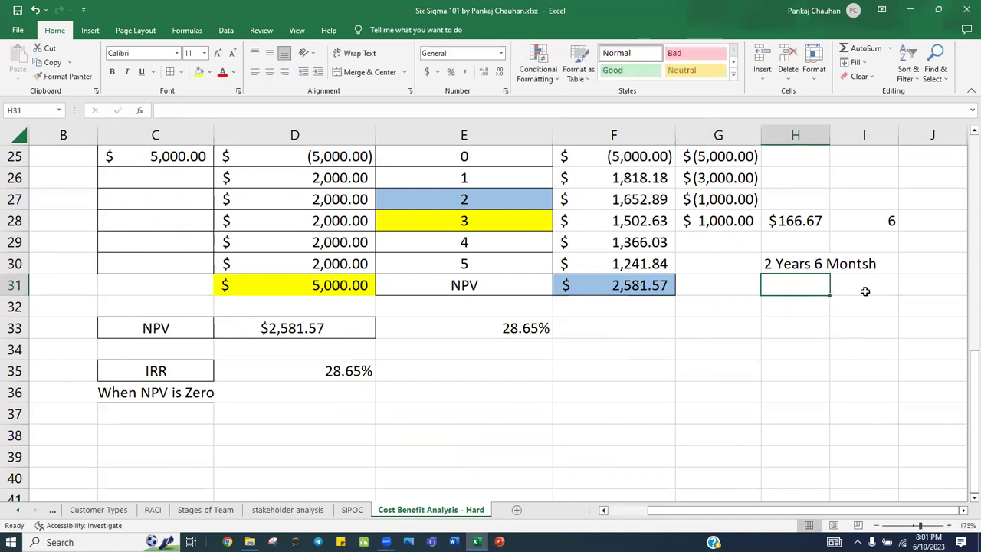
key("Up")
key("F2")
key("BackSpace")
key("BackSpace")
type("th")
key("Return")
Step: Review the worked PV, FV, NPV, IRR and payback period examples from row 12 down to row 35
scroll(470, 331, "up", 3)
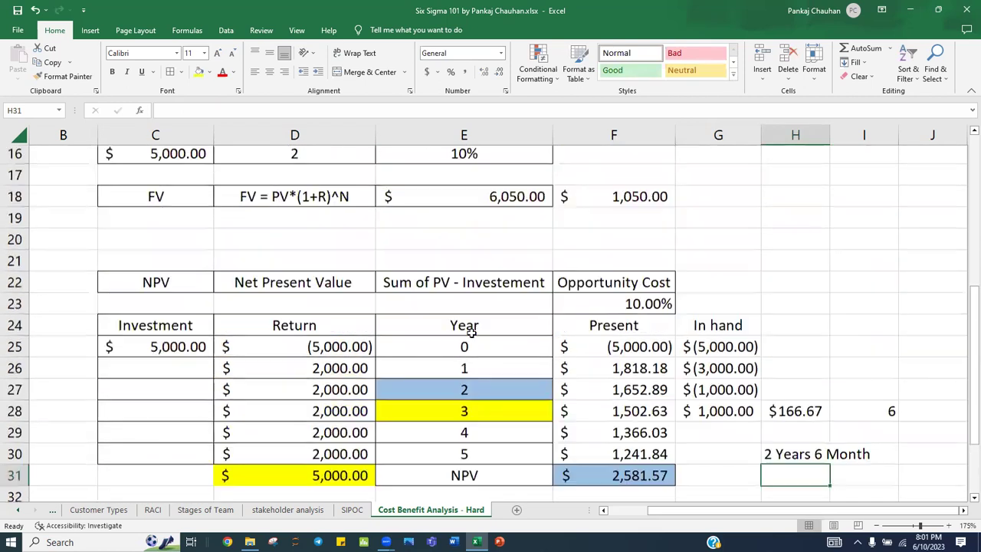
scroll(470, 331, "up", 5)
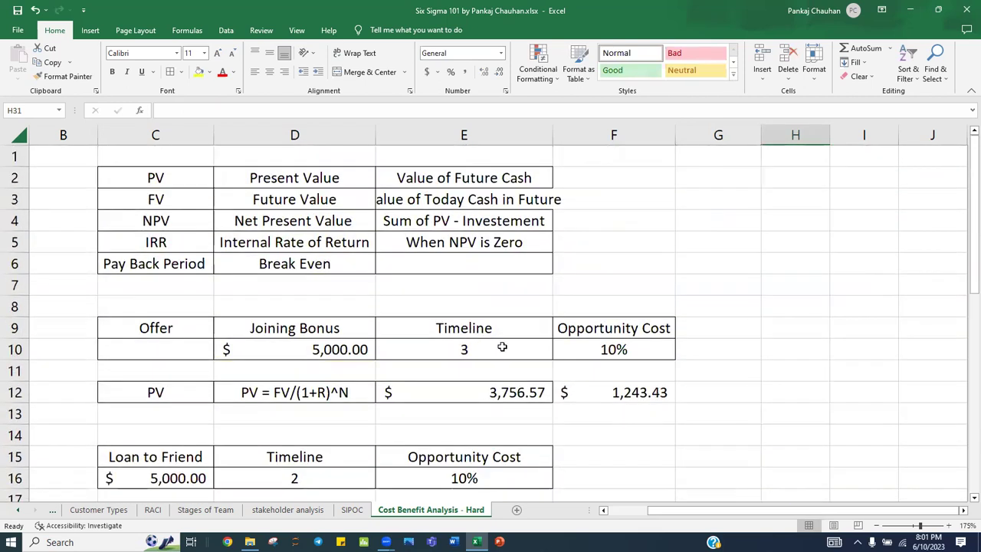
left_click_drag(132, 392, 653, 392)
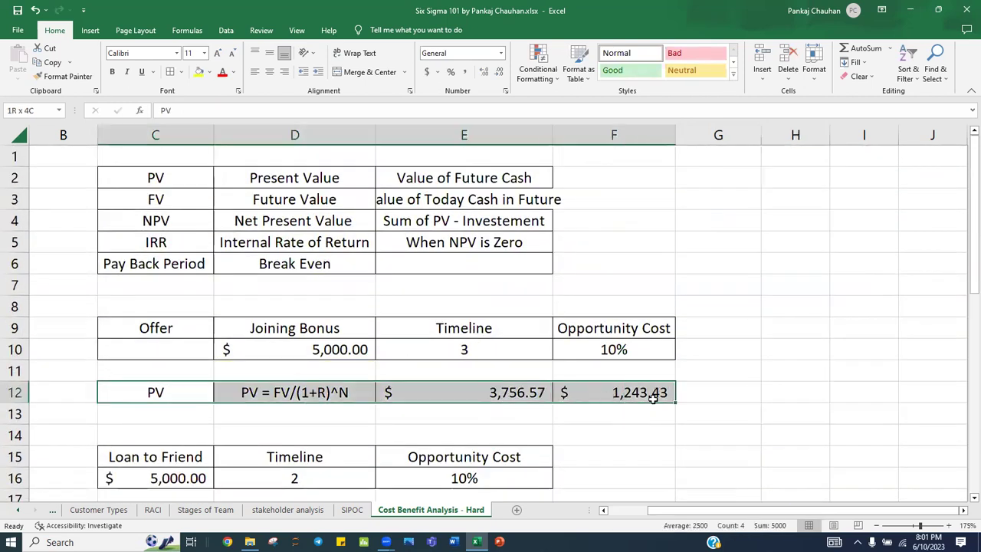
scroll(286, 315, "down", 3)
scroll(286, 316, "down", 1)
left_click_drag(149, 264, 601, 267)
scroll(428, 300, "down", 3)
left_click_drag(156, 156, 648, 319)
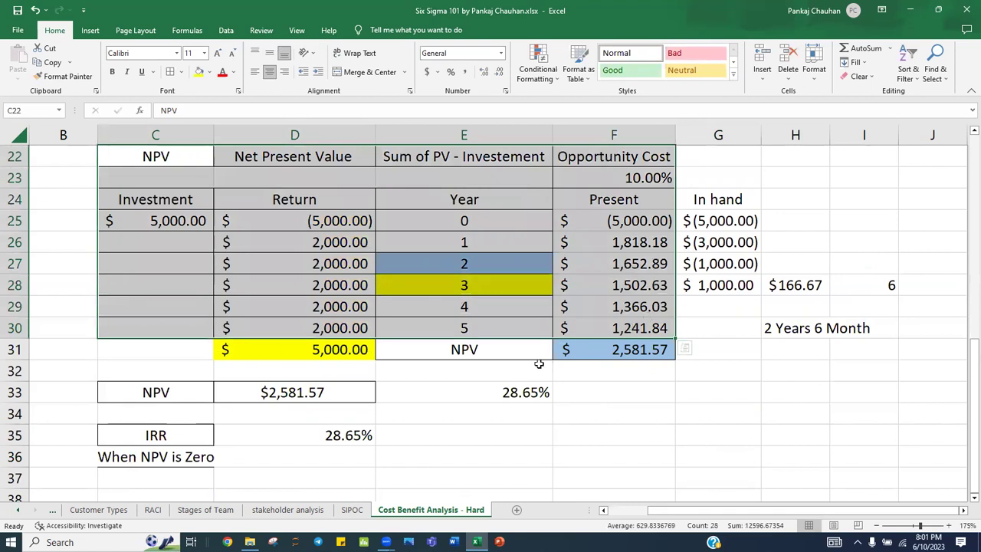
scroll(539, 365, "down", 2)
left_click_drag(151, 306, 385, 307)
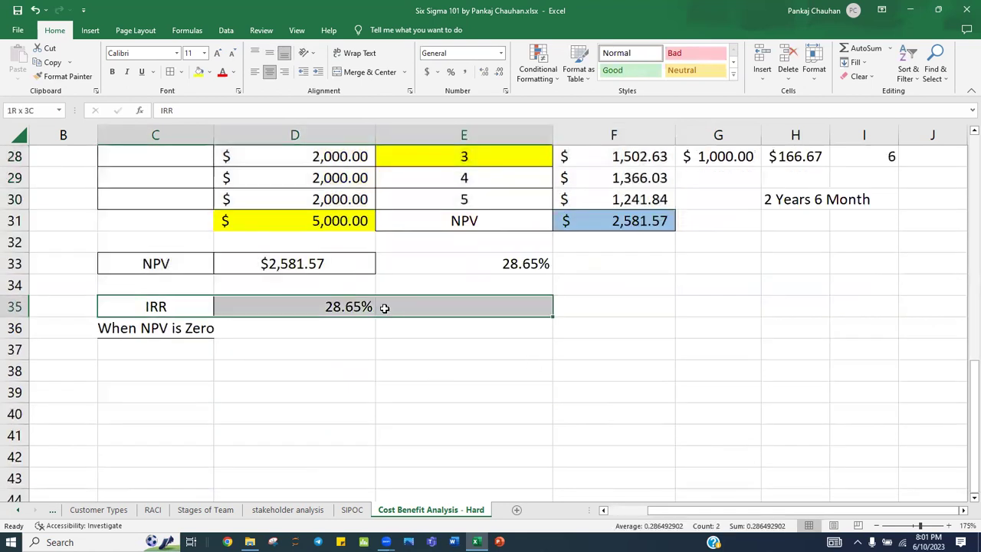
scroll(449, 367, "up", 2)
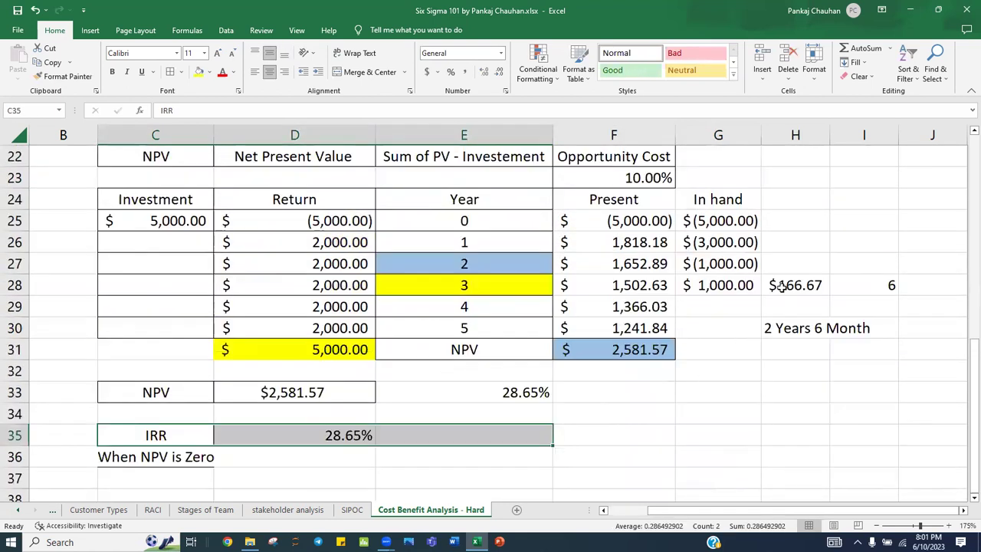
left_click_drag(801, 283, 804, 338)
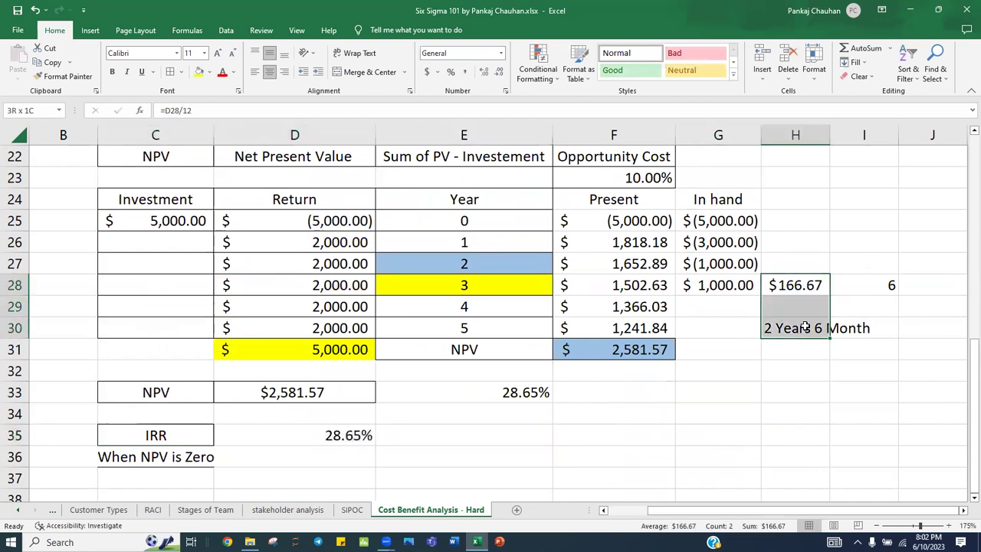
left_click(725, 376)
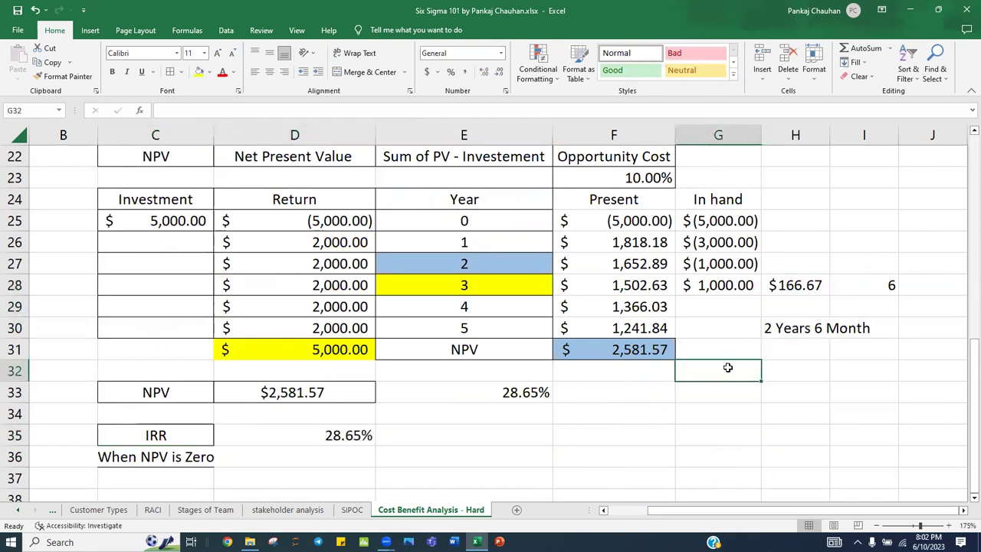